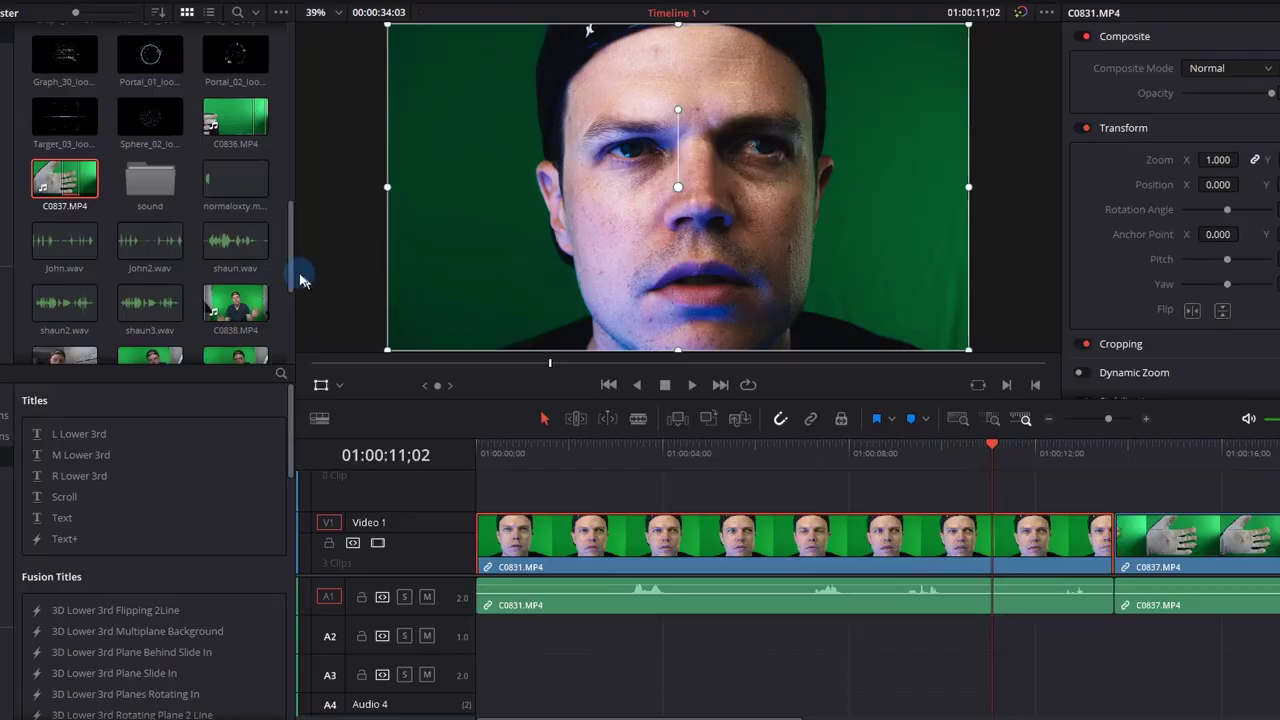
# Place the Pexels Earth clip on V2 above the face clip and trim it at the face clip's end.
pyautogui.moveTo(292, 275); pyautogui.dragTo(285, 131)
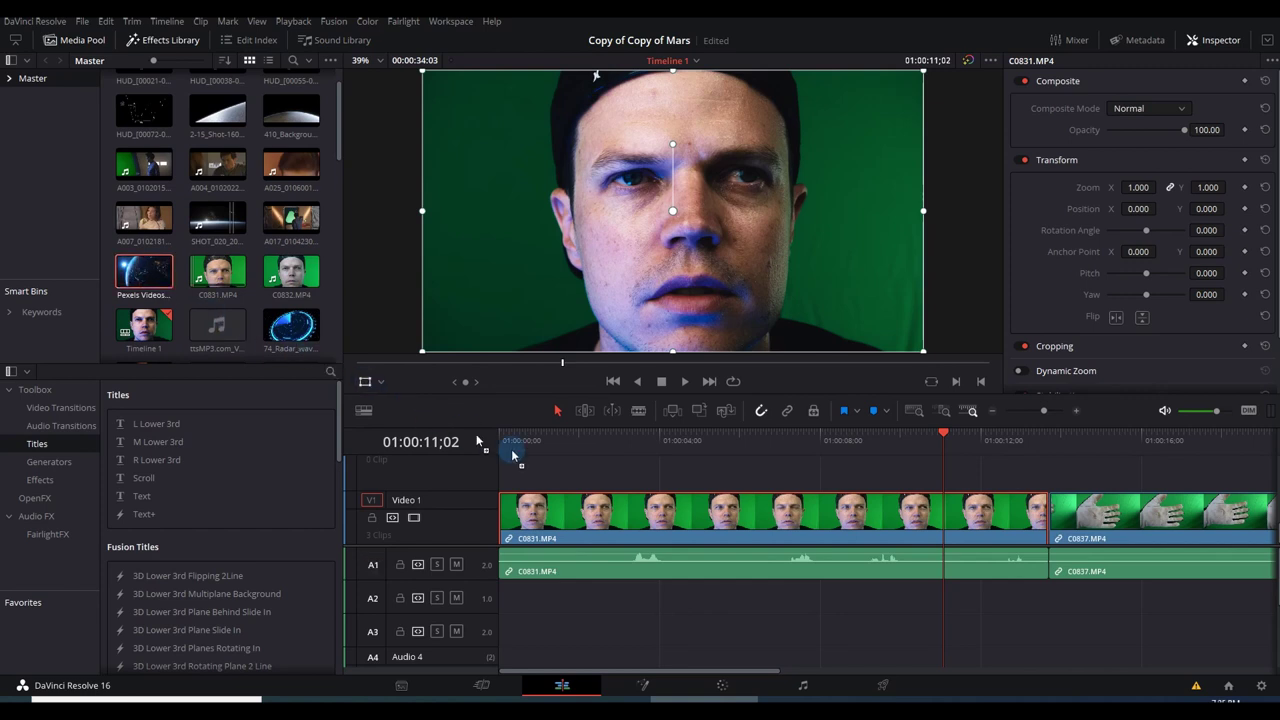
pyautogui.moveTo(512, 455); pyautogui.dragTo(512, 458)
pyautogui.click(1050, 438)
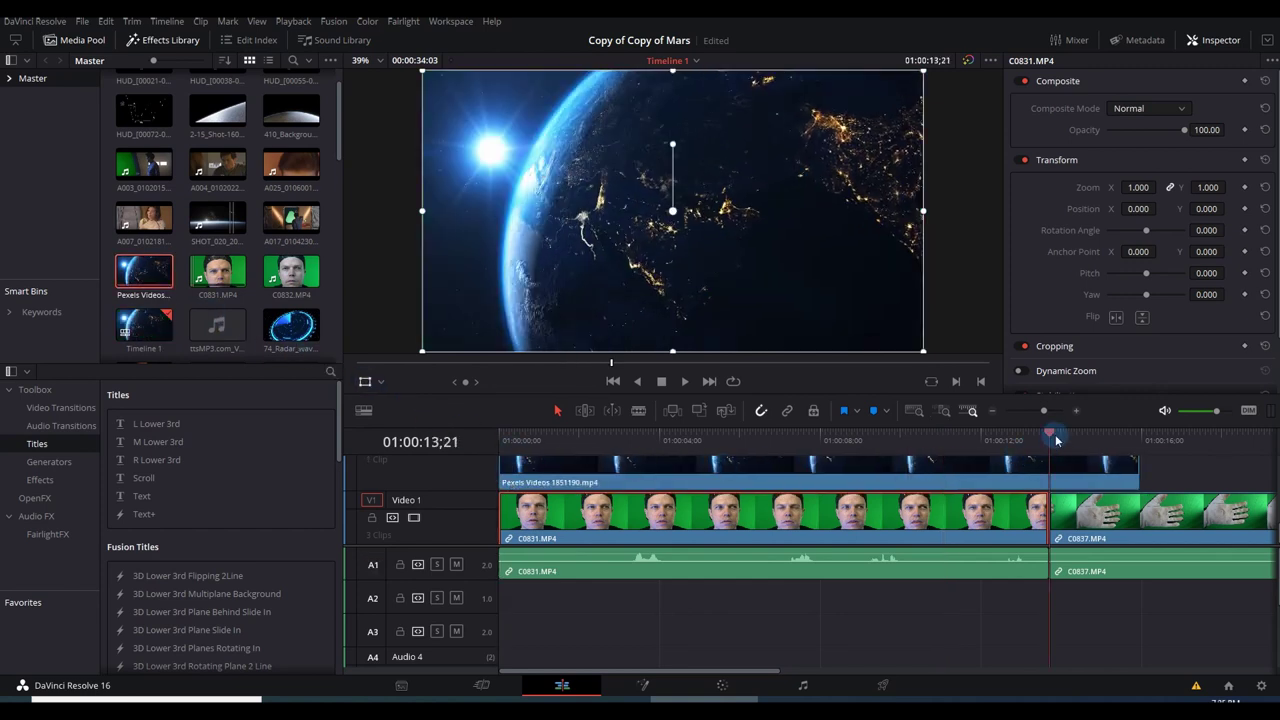
pyautogui.click(1052, 480)
pyautogui.hotkey('ctrl', 'b')
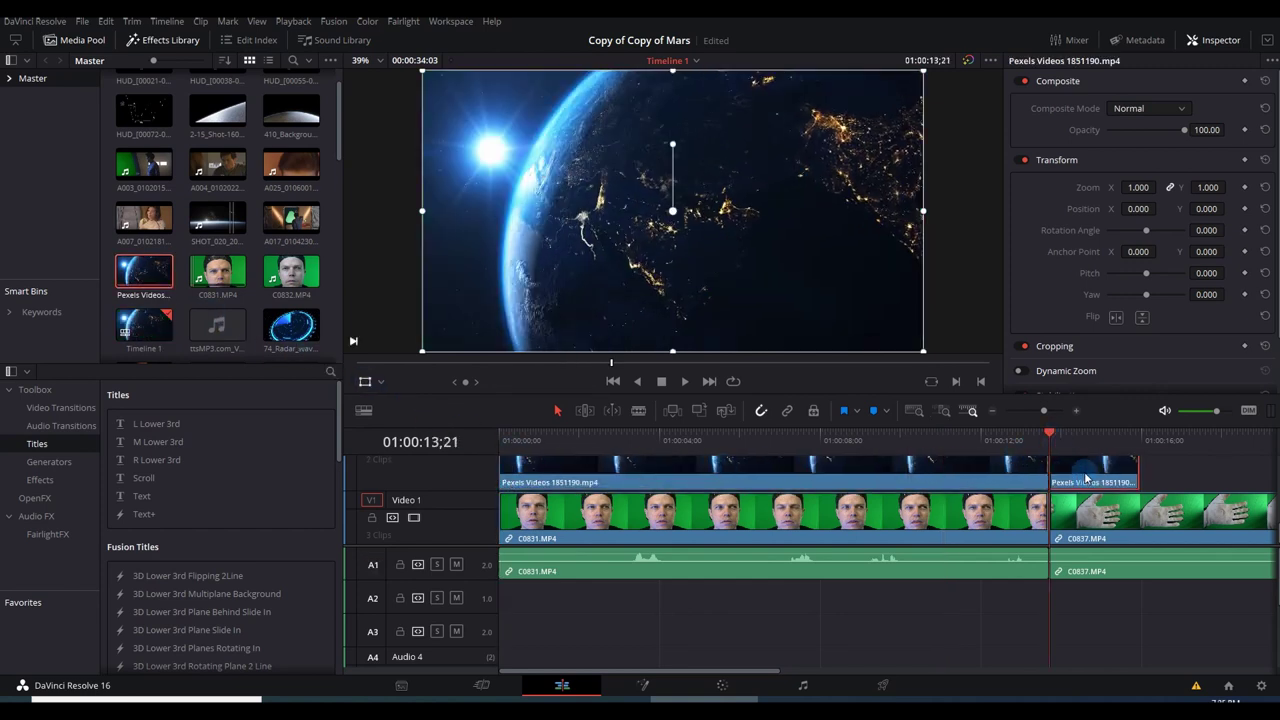
pyautogui.press('Delete')
# Combine the Earth clip and C0831.MP4 into a new Fusion clip.
pyautogui.moveTo(903, 635); pyautogui.dragTo(707, 487)
pyautogui.rightClick(719, 507)
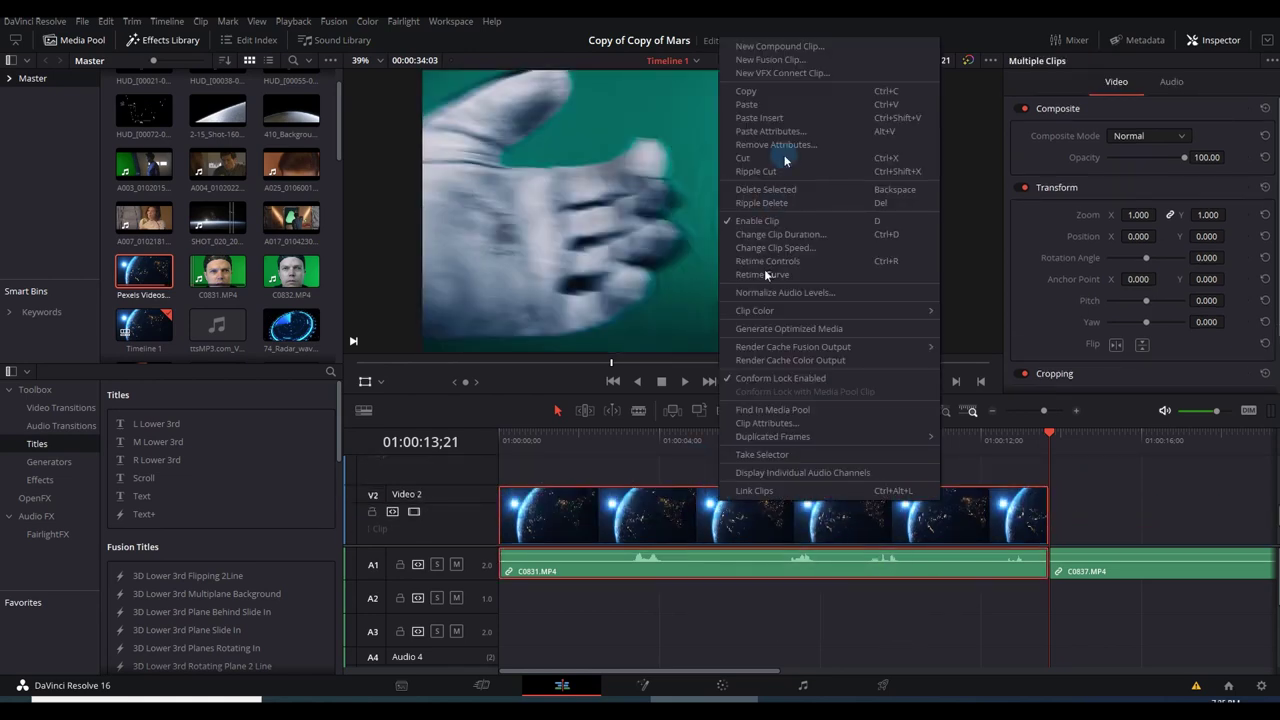
pyautogui.click(790, 60)
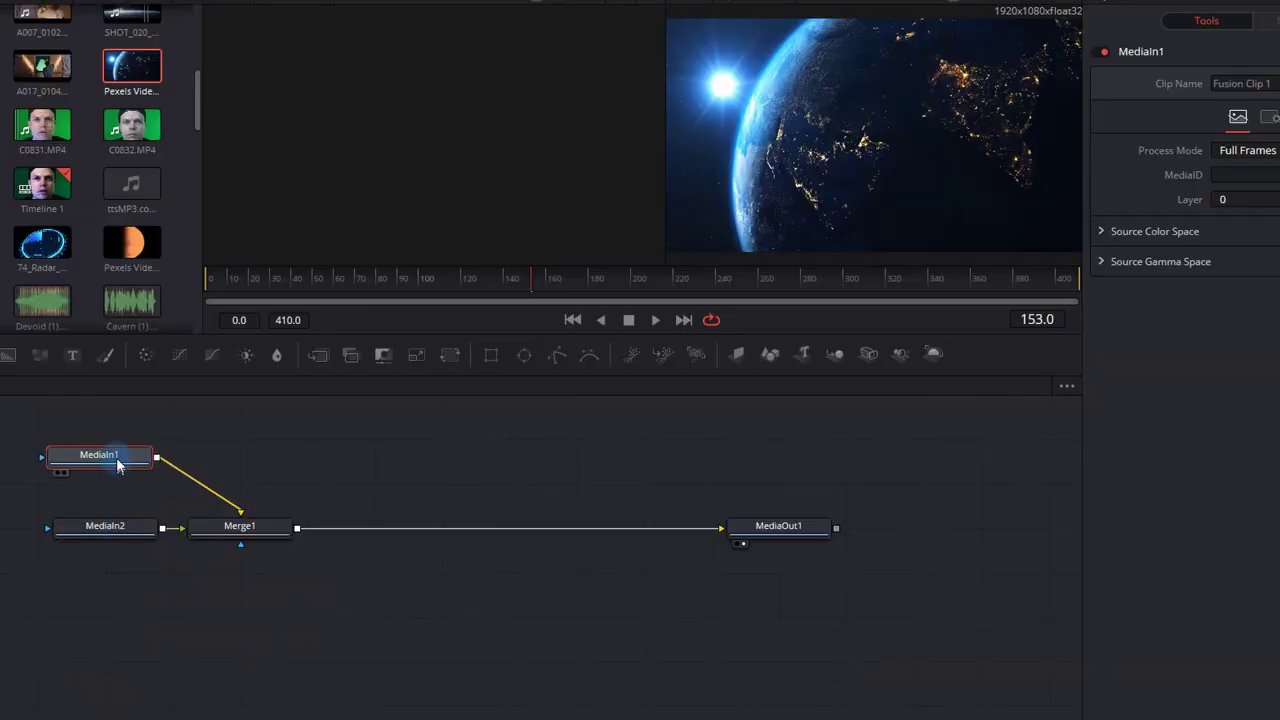
# Rename the face input node to greenScreen and the other input to Earth.
pyautogui.press('1')
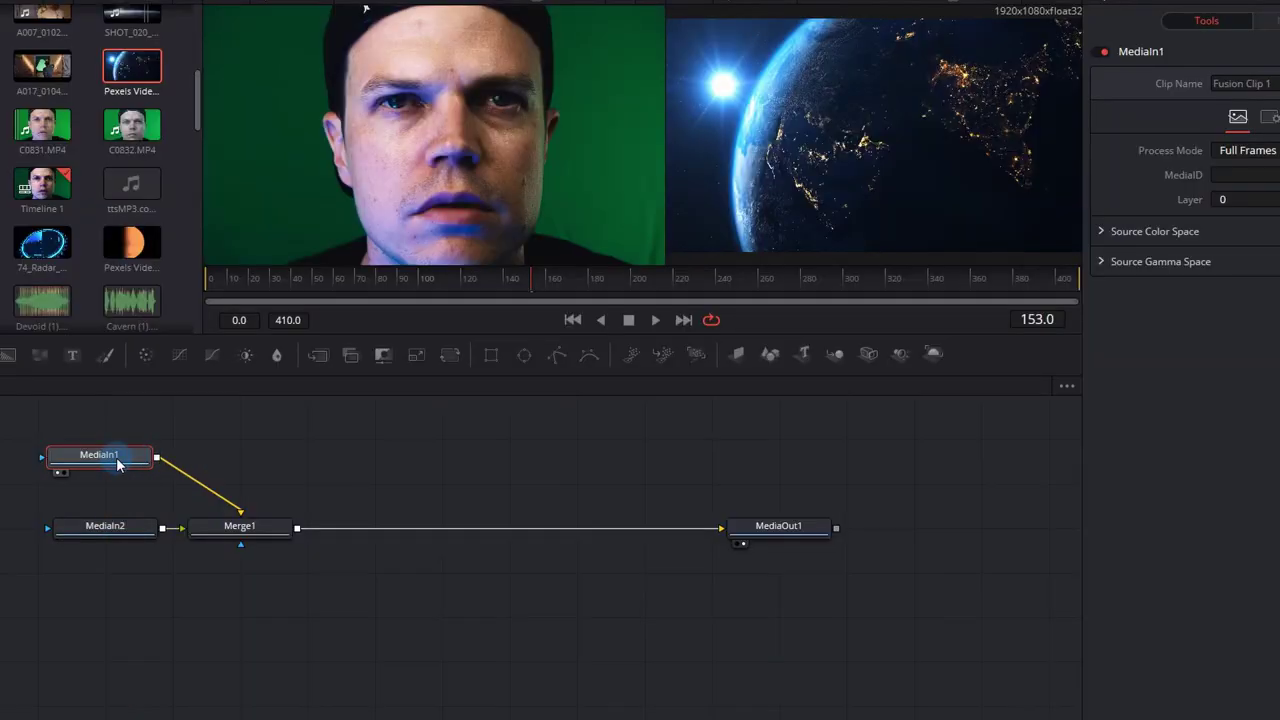
pyautogui.press('F2')
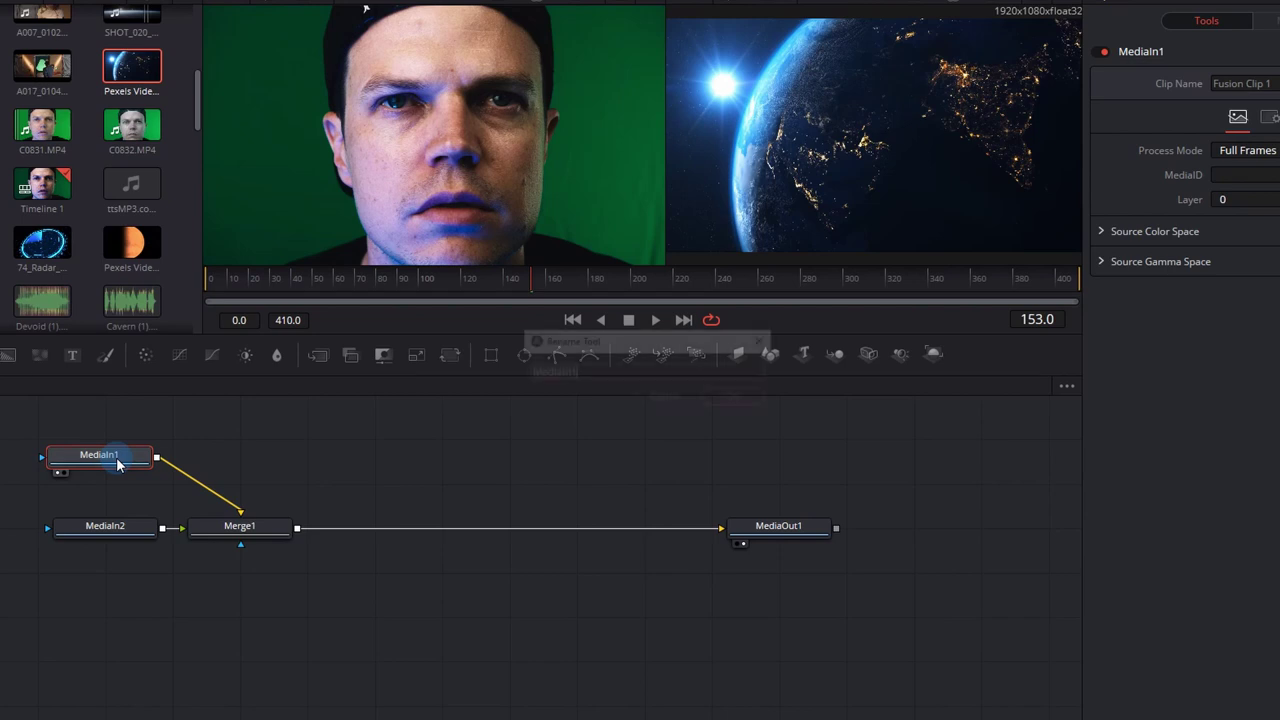
pyautogui.press('End')
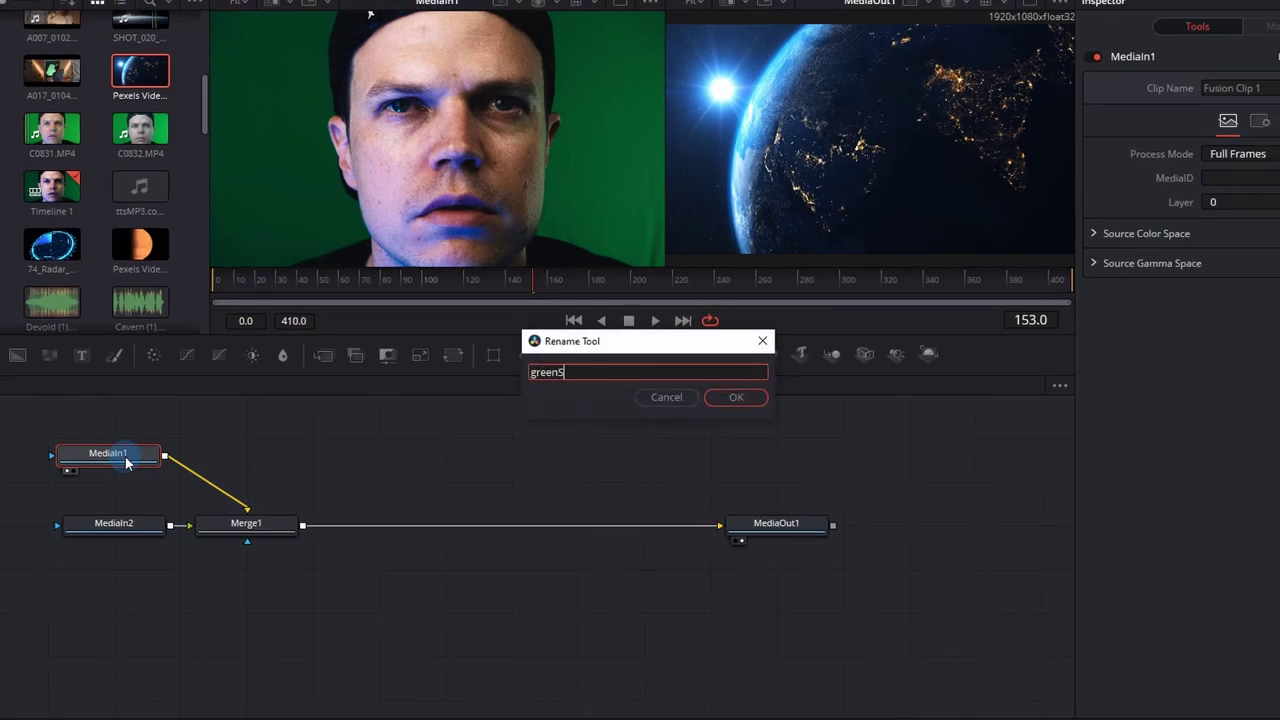
pyautogui.write('greenScr')
pyautogui.write('een')
pyautogui.press('Return')
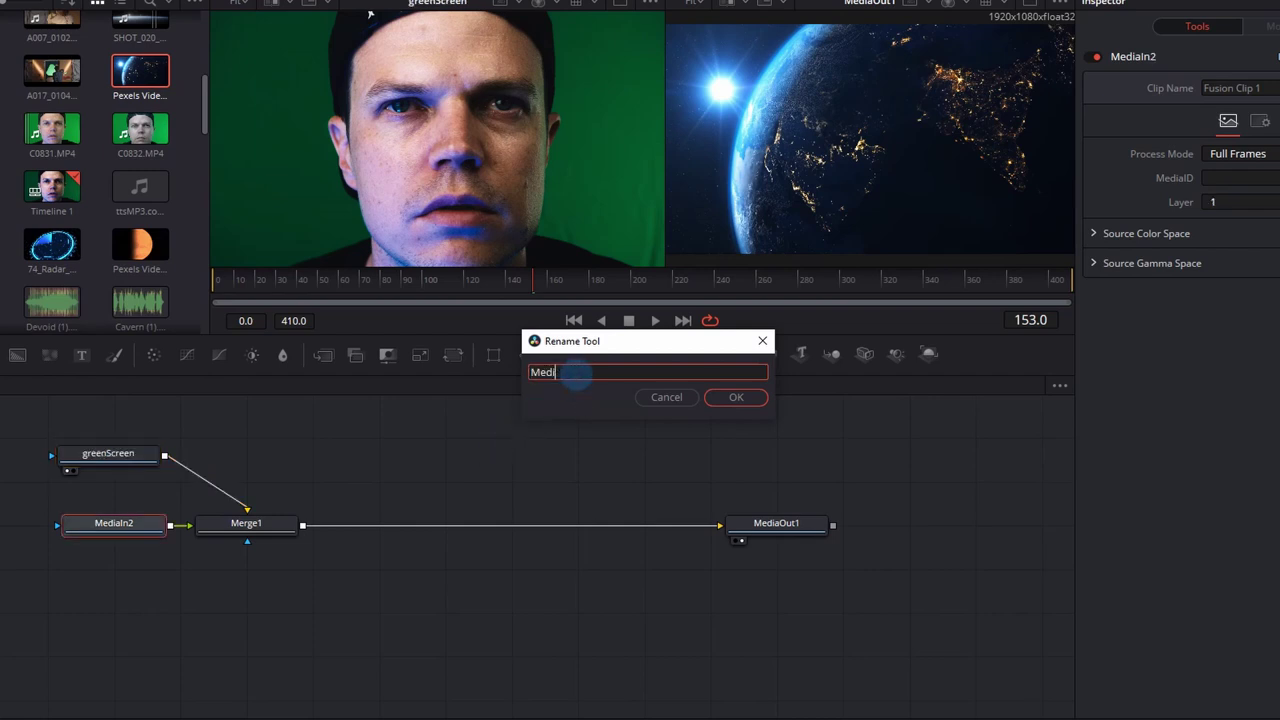
pyautogui.click(734, 397)
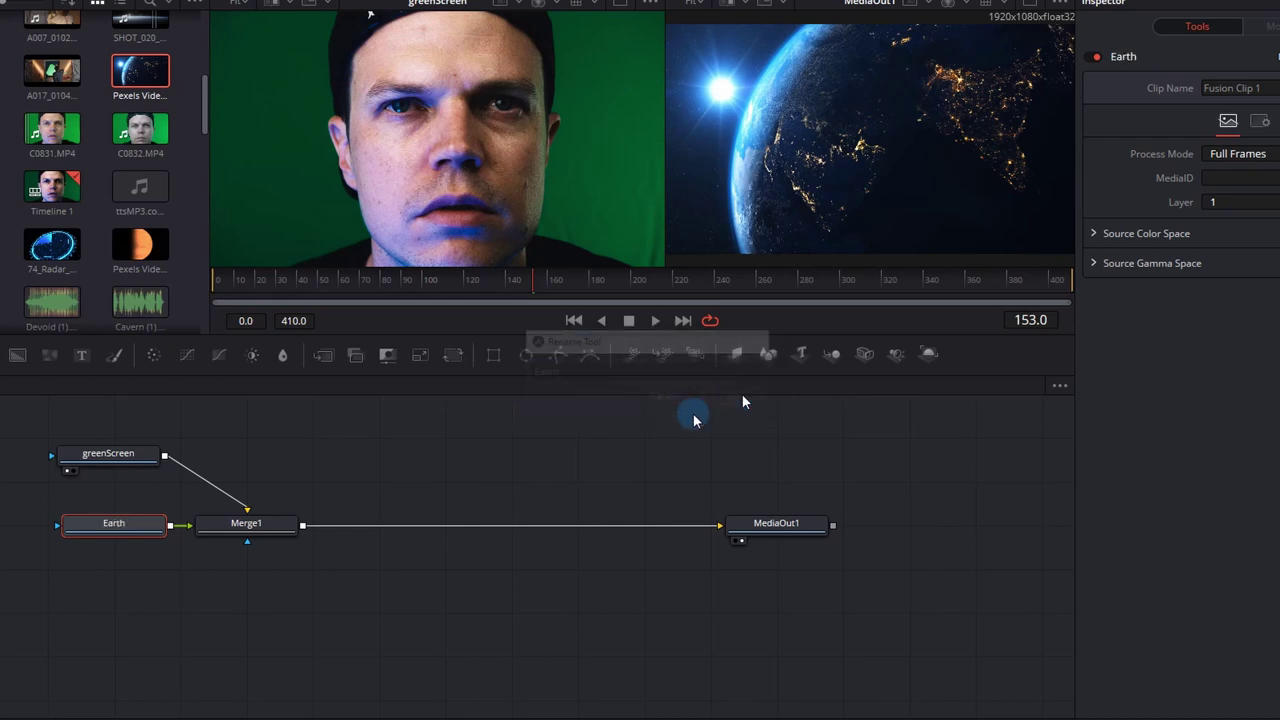
# Wire greenScreen into Merge1's foreground and Earth into its background.
pyautogui.moveTo(277, 514); pyautogui.dragTo(334, 522)
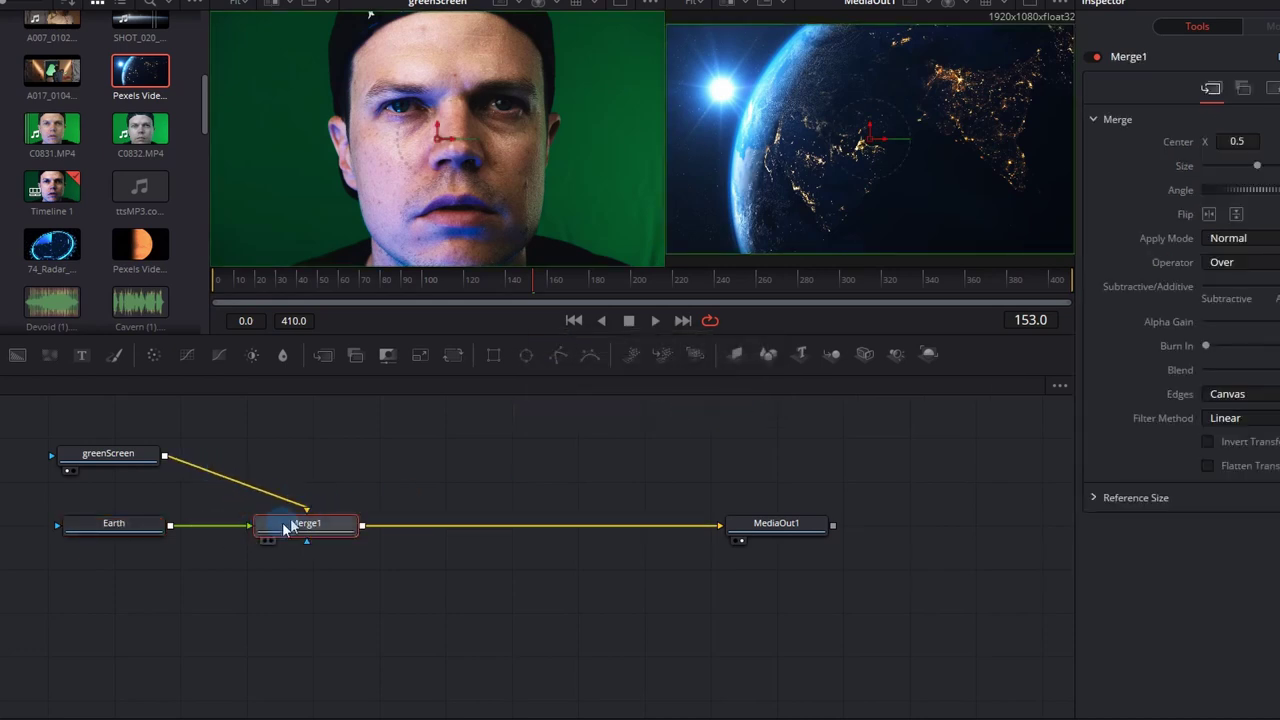
pyautogui.click(138, 455)
pyautogui.moveTo(190, 455); pyautogui.dragTo(307, 512)
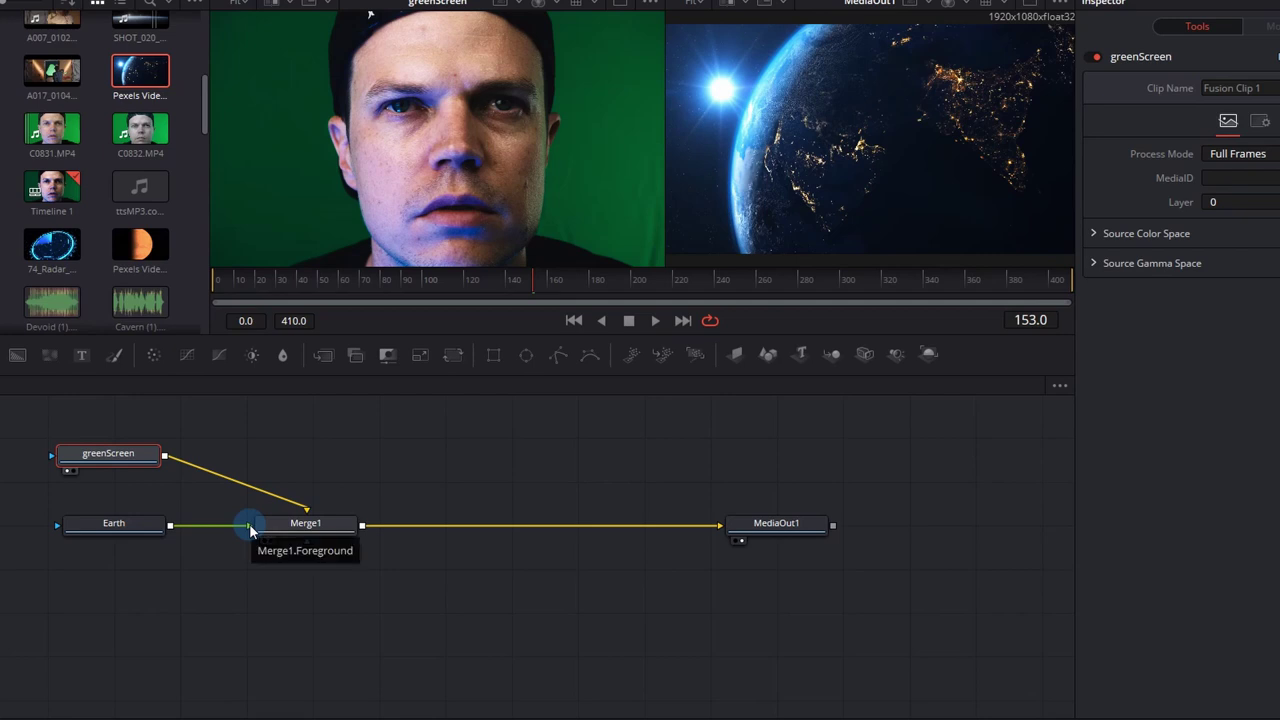
pyautogui.moveTo(164, 455); pyautogui.dragTo(250, 530)
pyautogui.moveTo(167, 537); pyautogui.dragTo(250, 530)
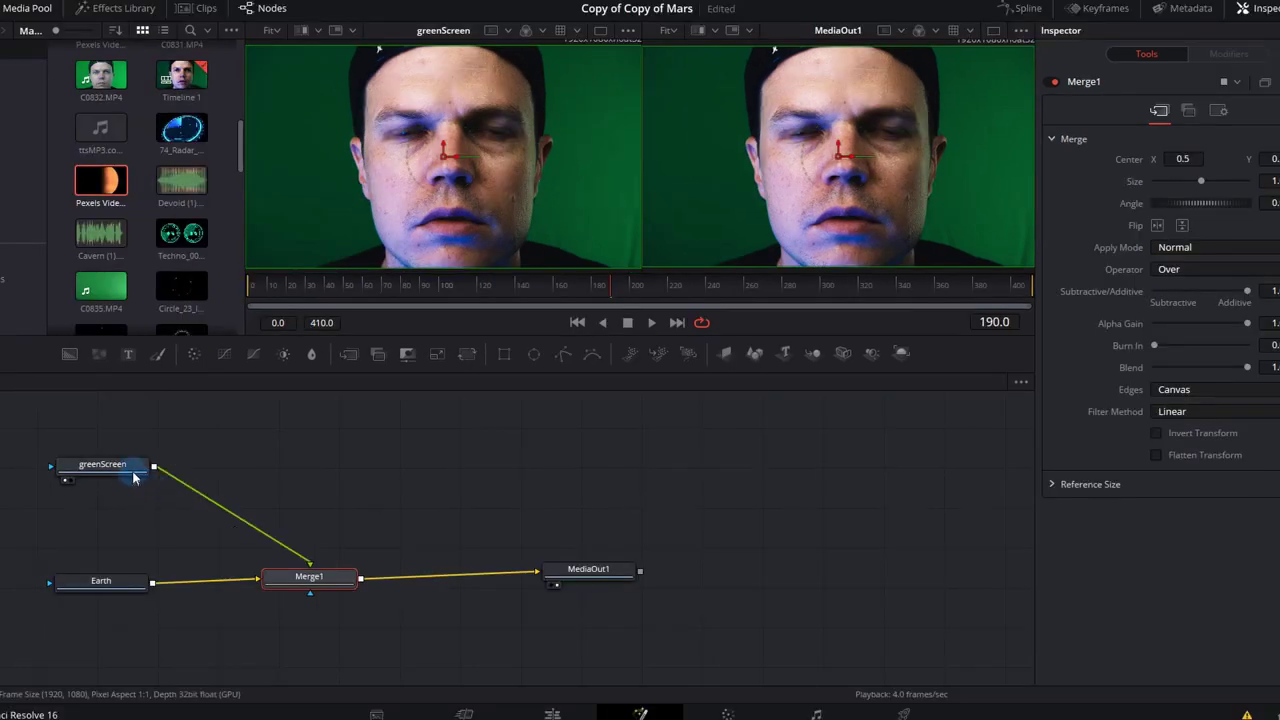
# Add a Delta Keyer after greenScreen, sample the green backdrop as key colour, and bring in the HUD image.
pyautogui.moveTo(133, 476)
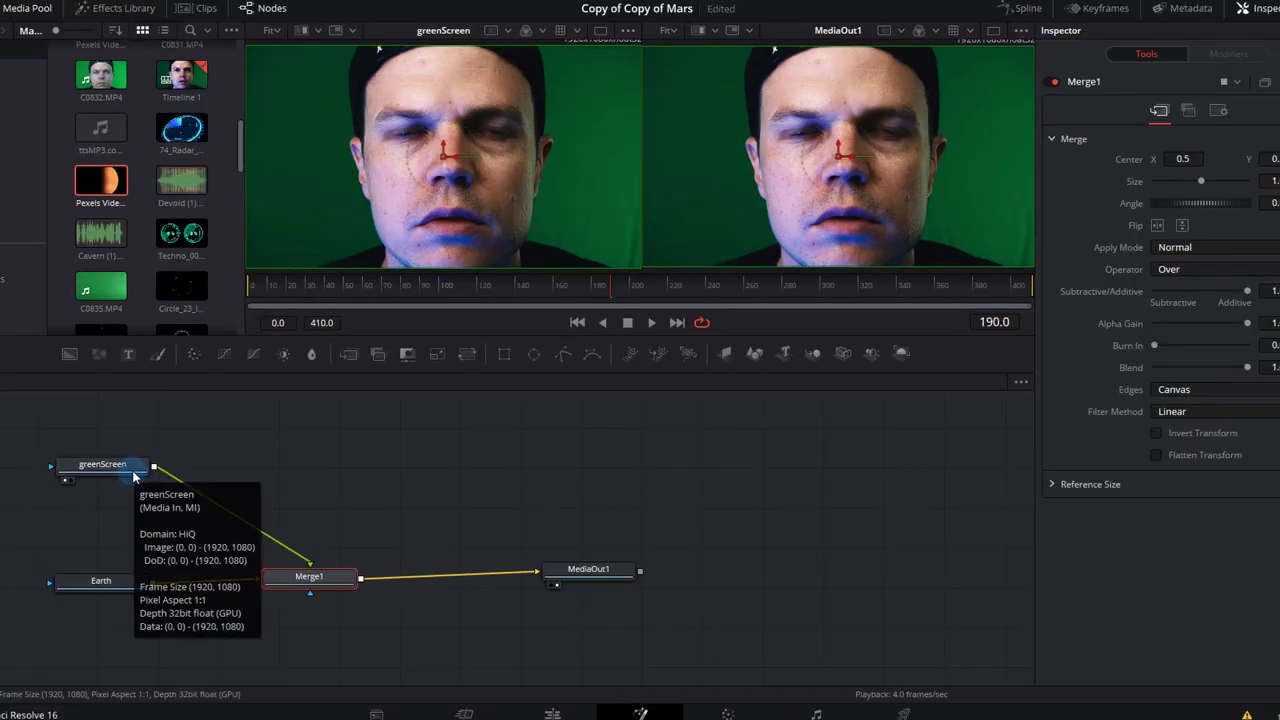
pyautogui.click(134, 468)
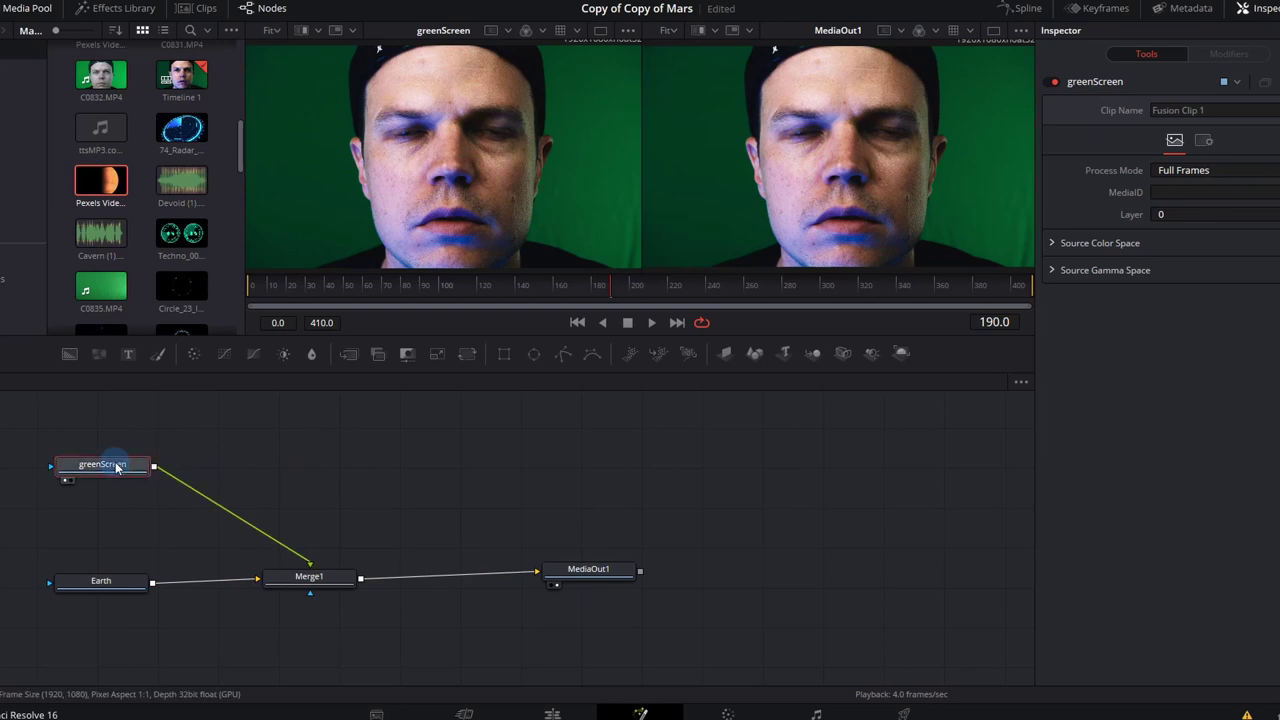
pyautogui.hotkey('shift', 'space')
pyautogui.write('Blurdelt')
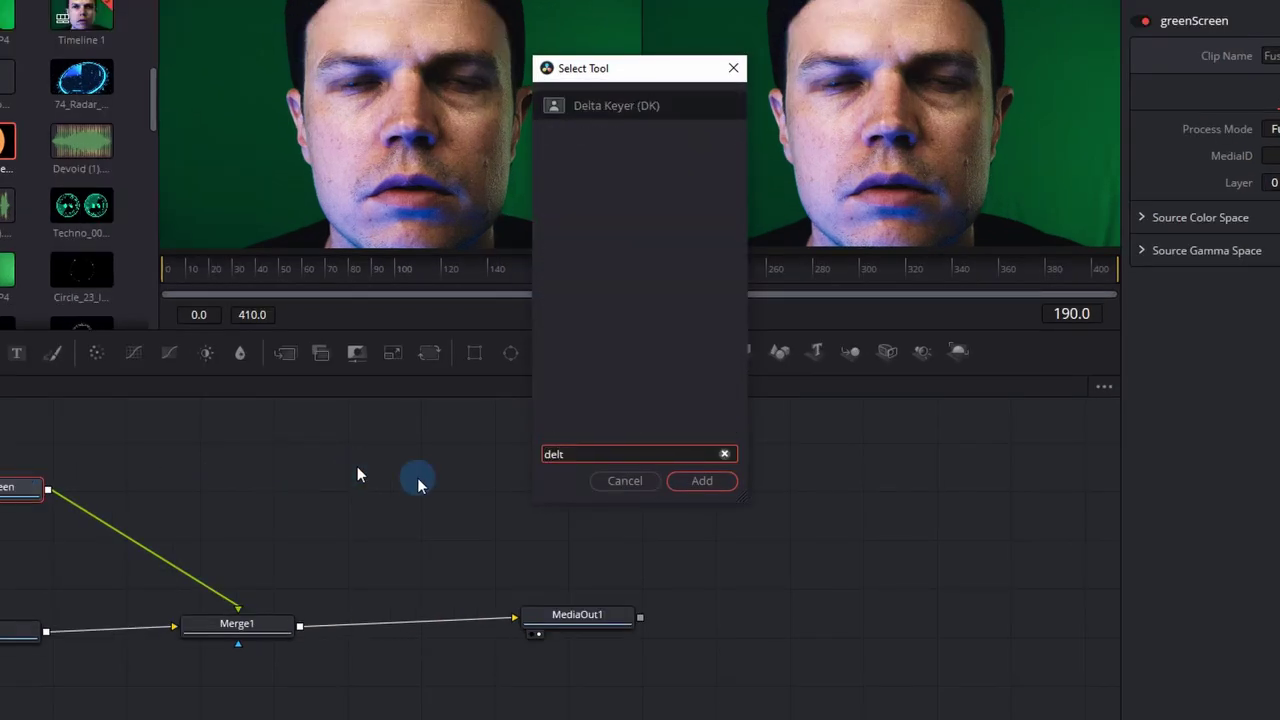
pyautogui.click(702, 481)
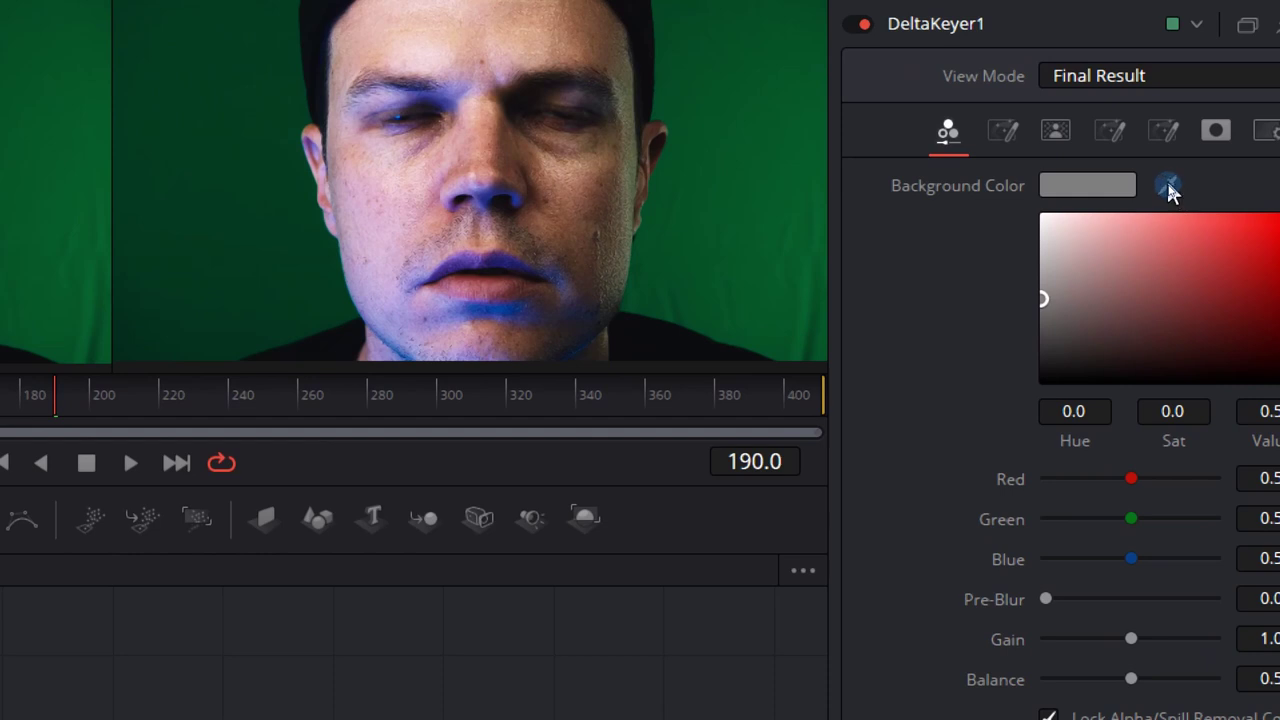
pyautogui.moveTo(1167, 186); pyautogui.dragTo(733, 169)
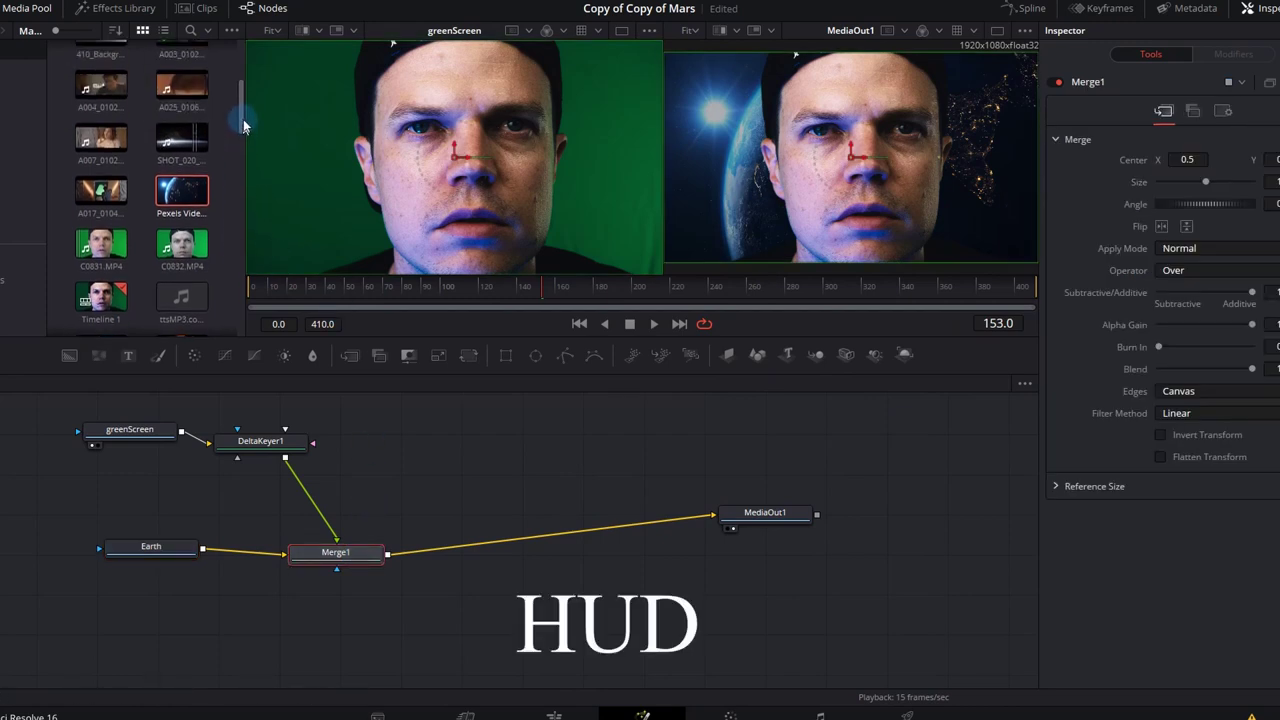
pyautogui.moveTo(101, 176); pyautogui.dragTo(520, 440)
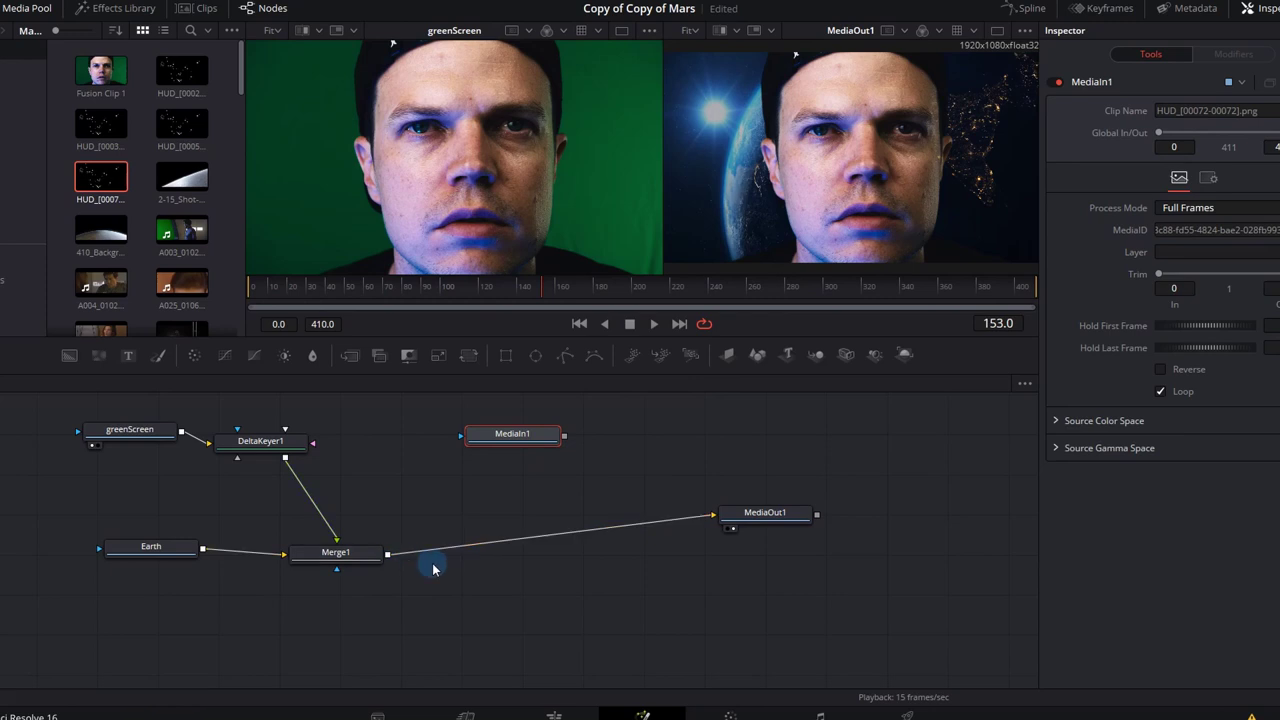
# Insert Merge2 between Merge1 and MediaOut1 and feed the HUD image into its foreground.
pyautogui.click(372, 552)
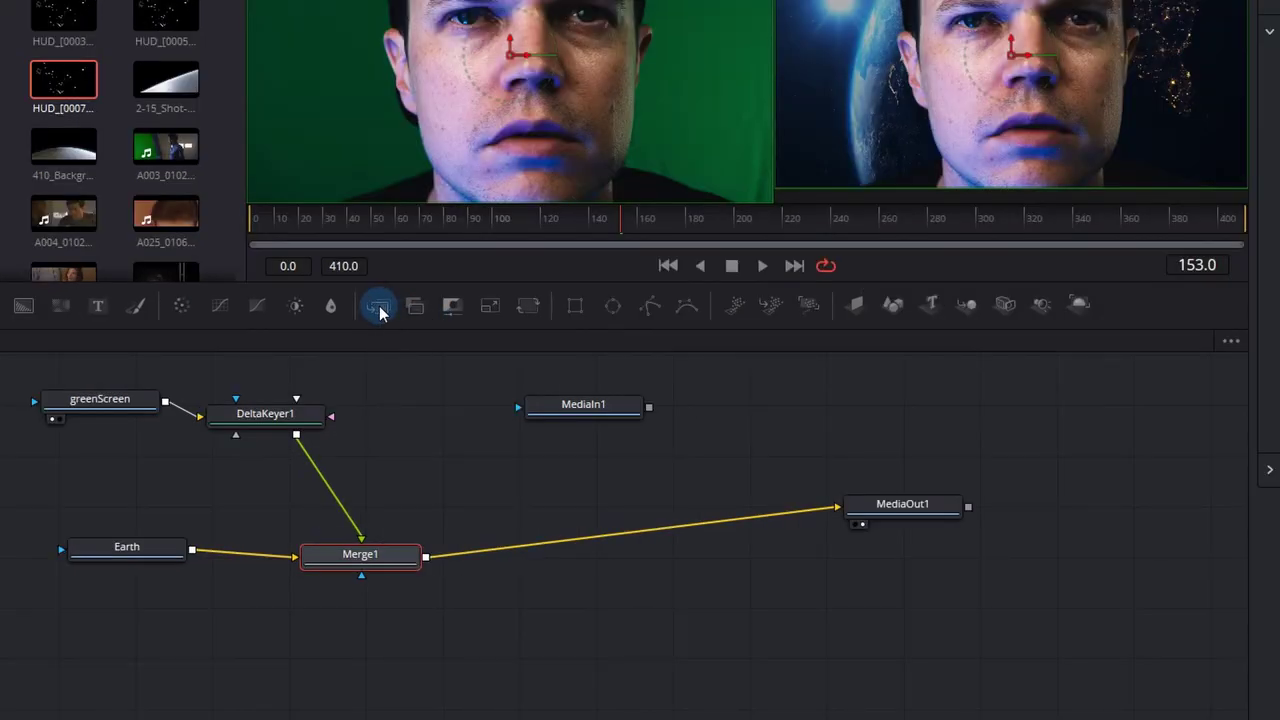
pyautogui.moveTo(349, 354); pyautogui.dragTo(548, 534)
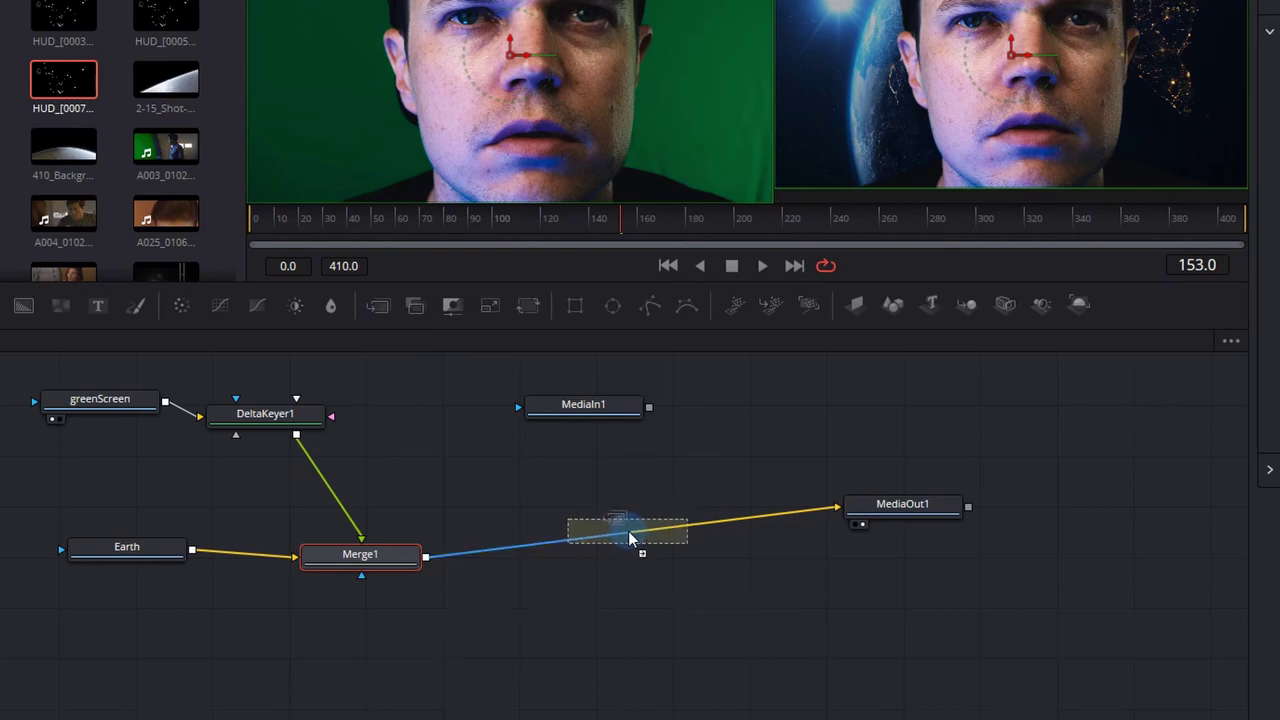
pyautogui.moveTo(628, 531); pyautogui.dragTo(628, 531)
pyautogui.moveTo(640, 419); pyautogui.dragTo(640, 419)
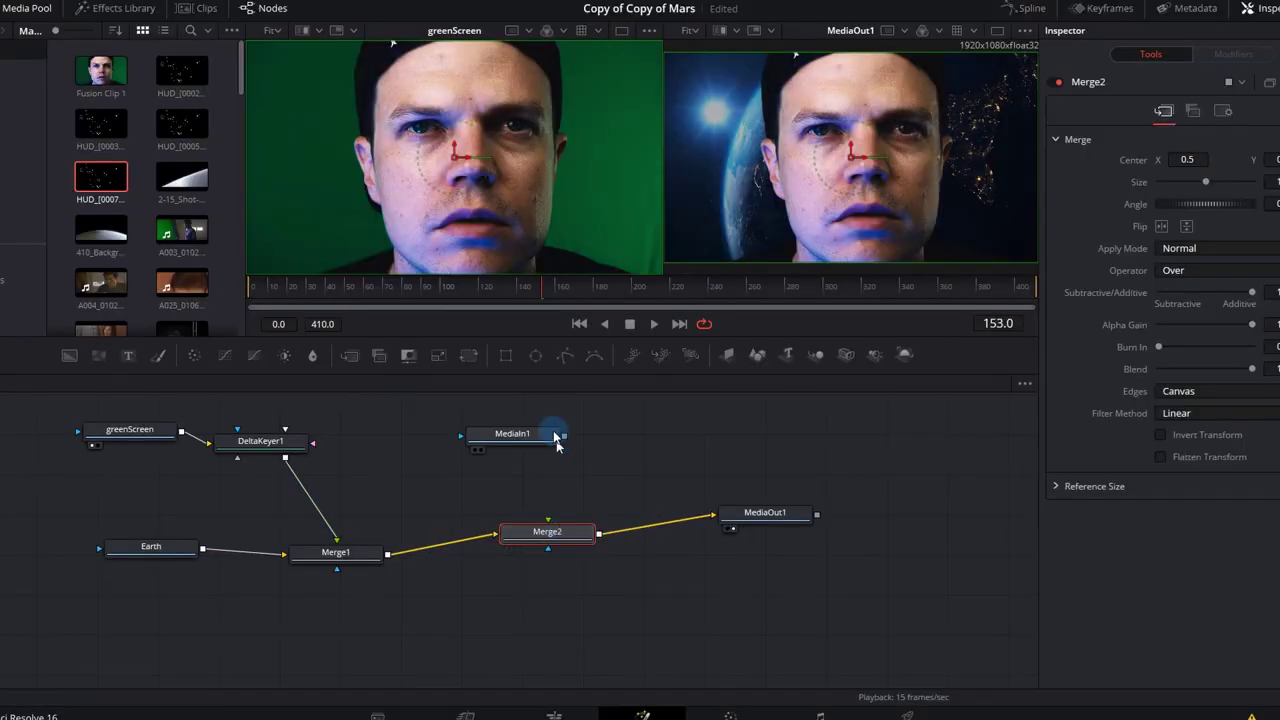
pyautogui.moveTo(565, 438); pyautogui.dragTo(548, 522)
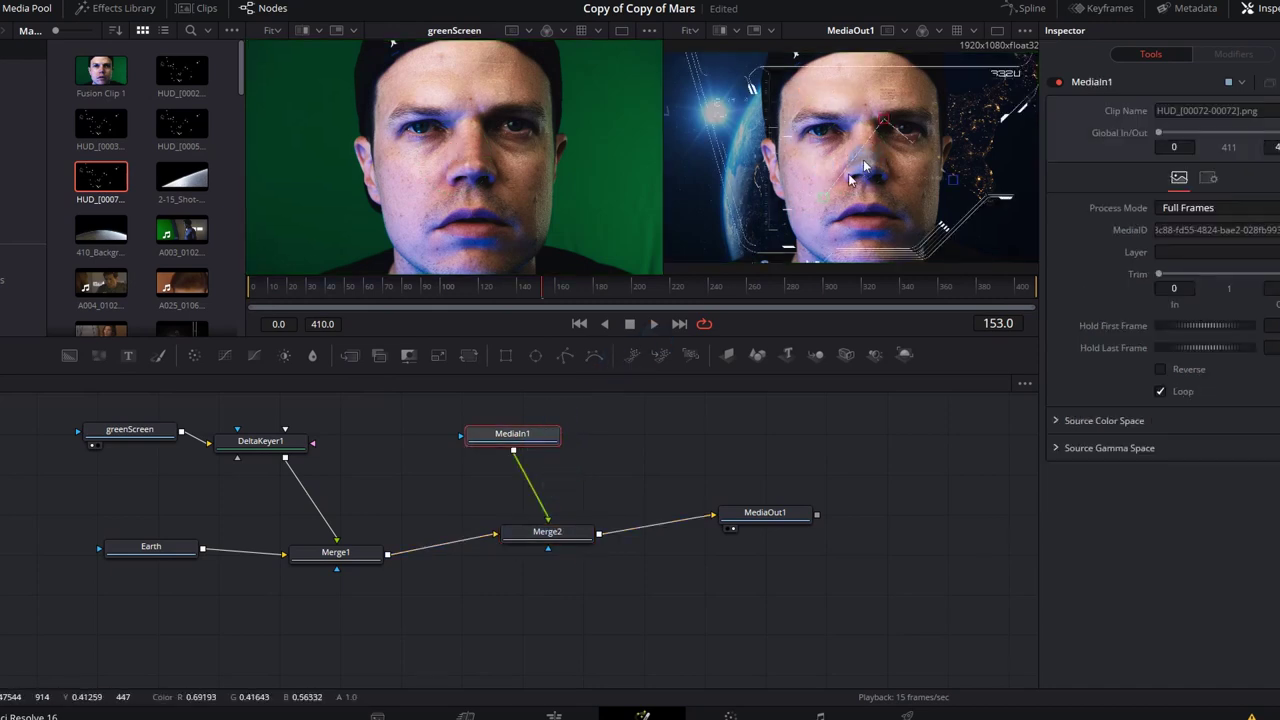
pyautogui.moveTo(520, 443); pyautogui.dragTo(524, 427)
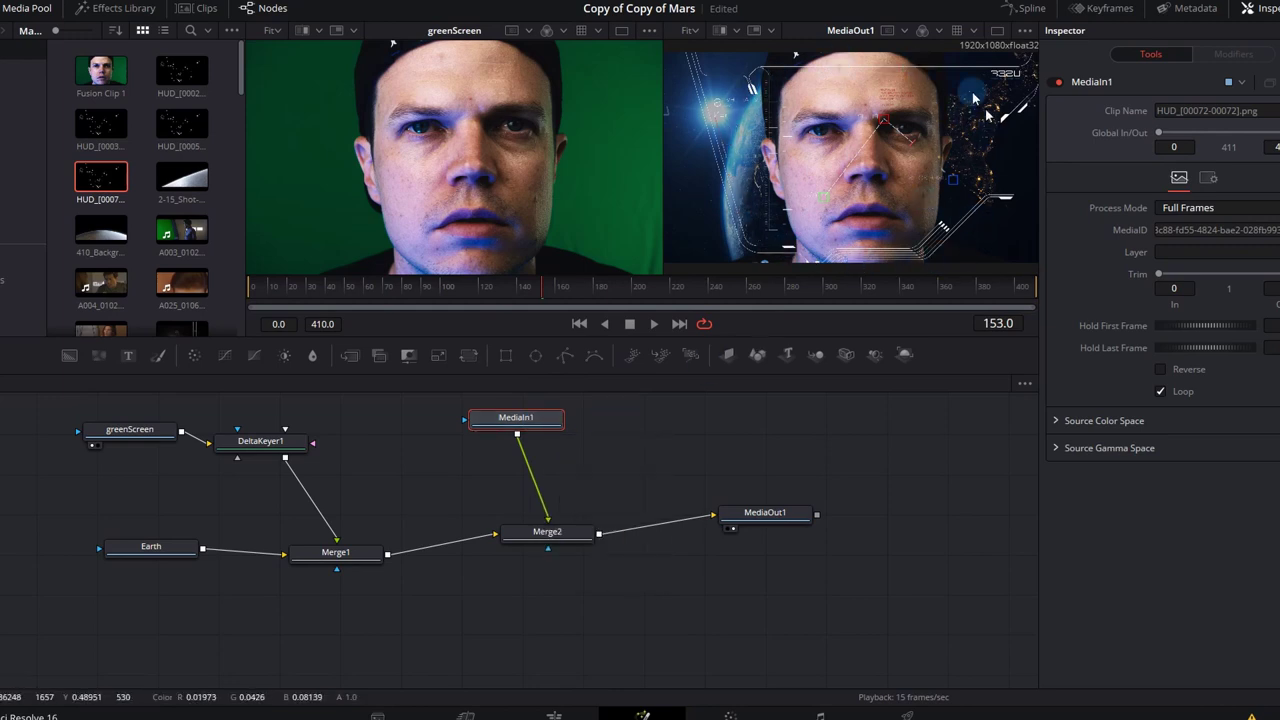
# Rename the HUD image node to HUD.
pyautogui.click(545, 418)
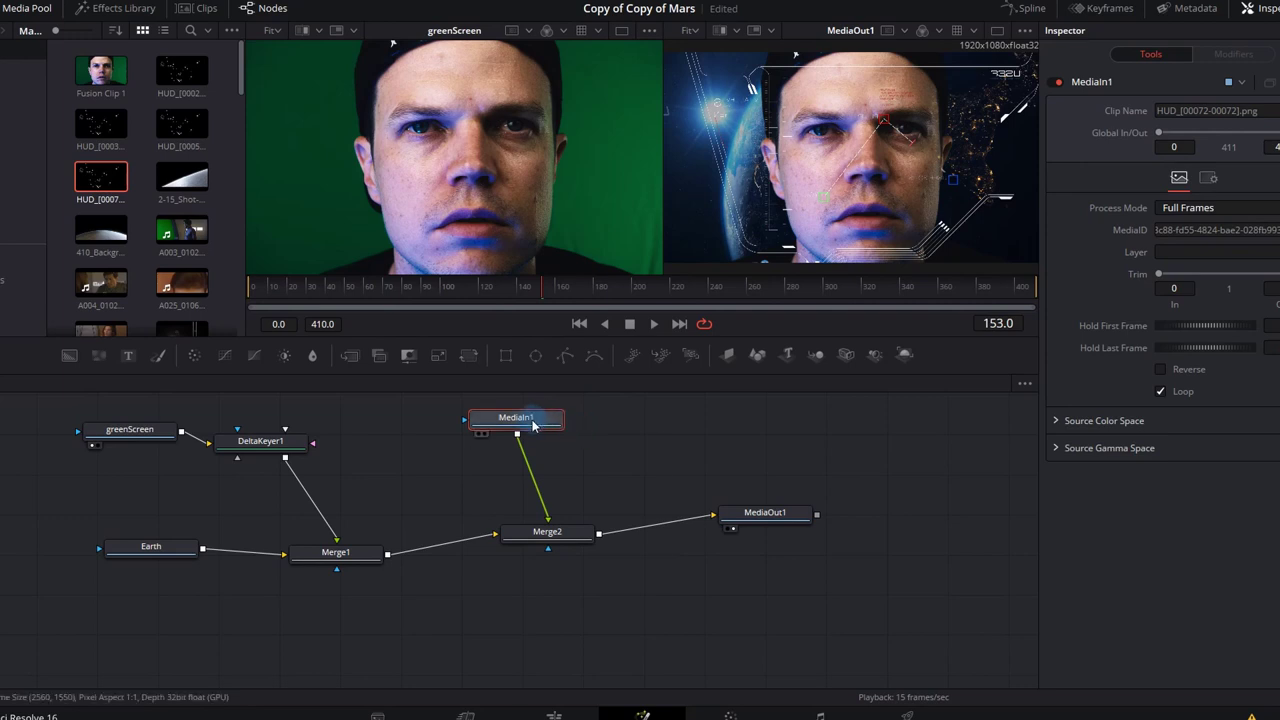
pyautogui.press('F2')
pyautogui.write('HUD')
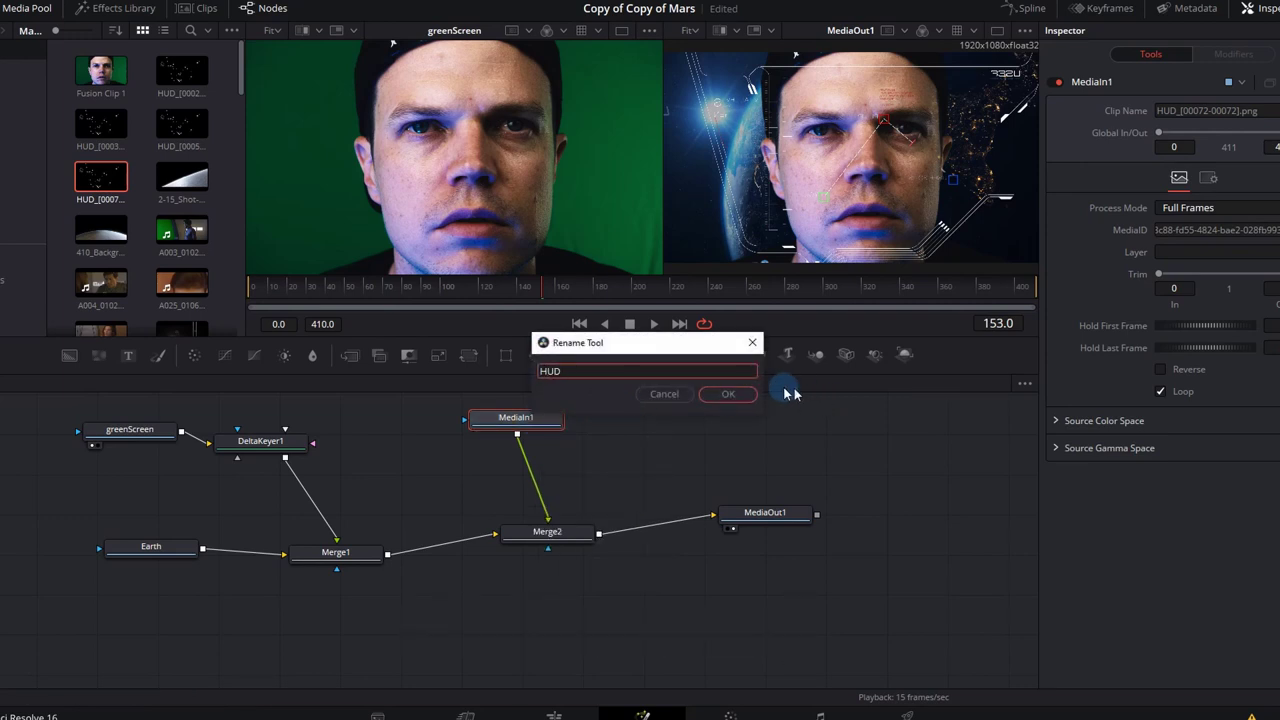
pyautogui.press('Return')
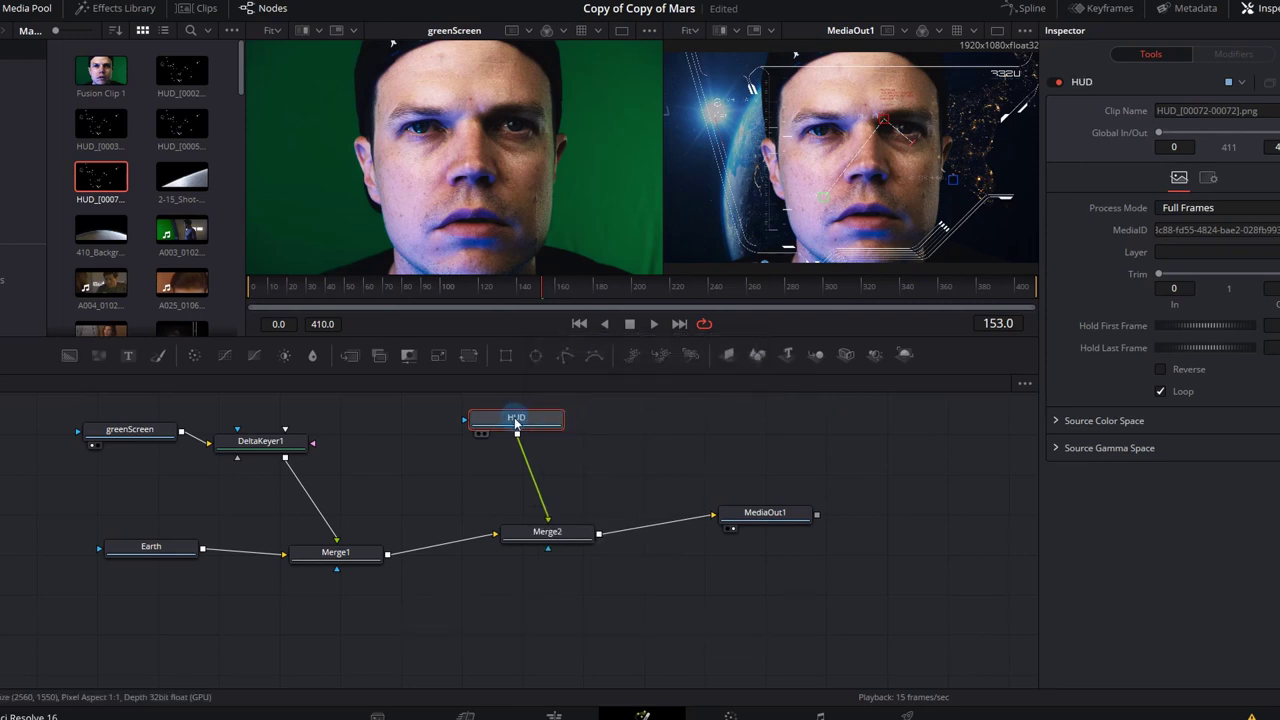
# Add Blur1 after the HUD with blur size 3.1 and play the composite.
pyautogui.hotkey('shift', 'space')
pyautogui.write('delta')
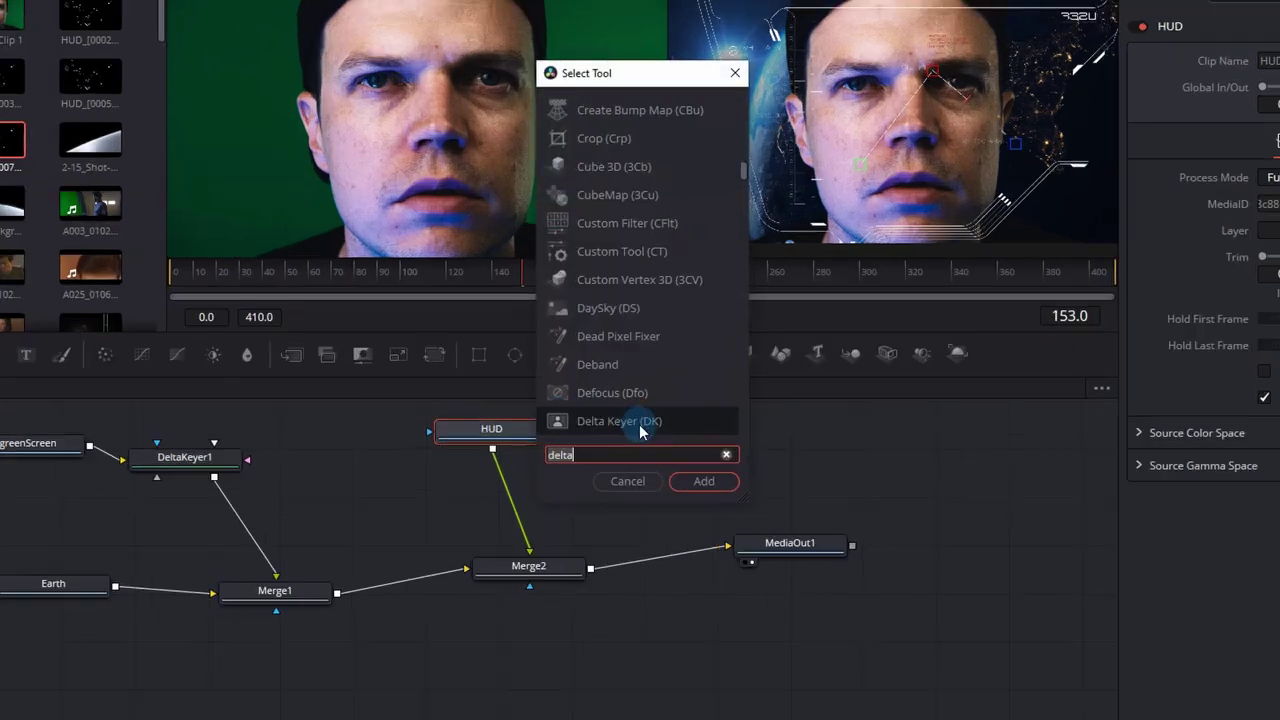
pyautogui.press('BackSpace')
pyautogui.press('BackSpace')
pyautogui.press('BackSpace')
pyautogui.press('BackSpace')
pyautogui.press('BackSpace')
pyautogui.write('blur')
pyautogui.click(700, 483)
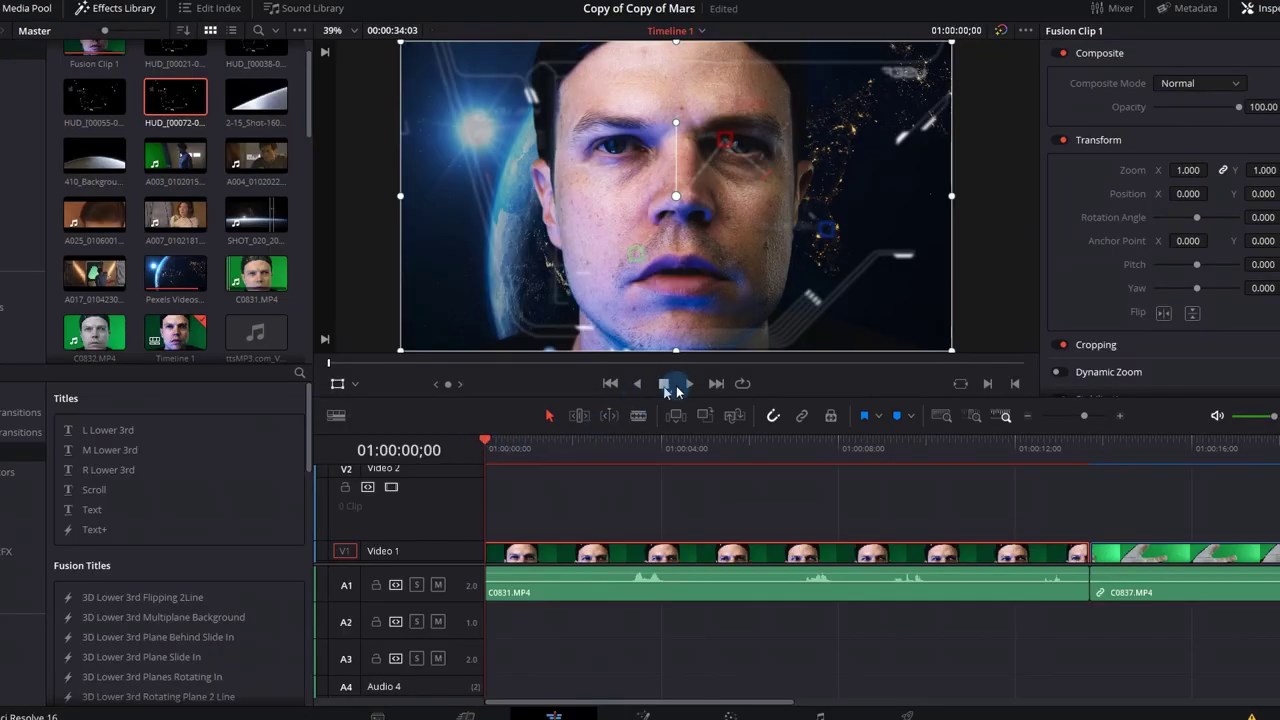
pyautogui.click(679, 385)
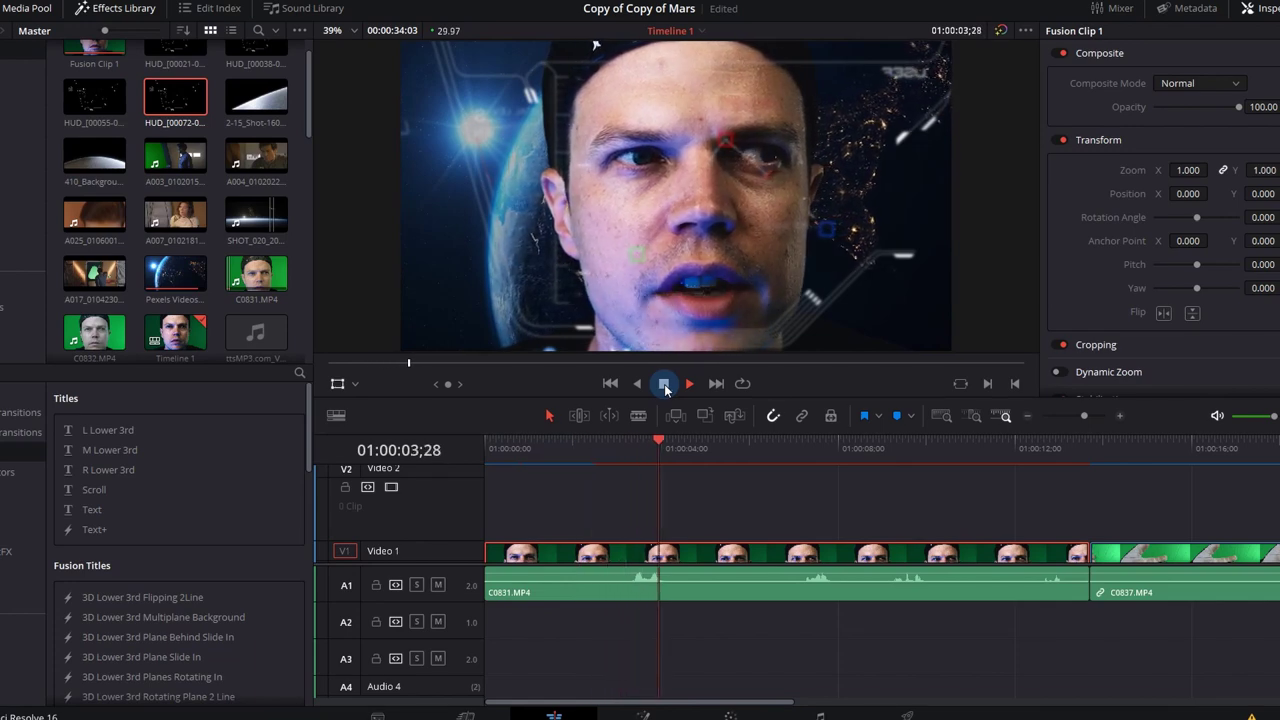
# Stop playback and go back to the Fusion page by way of the Color page.
pyautogui.click(664, 385)
pyautogui.click(712, 715)
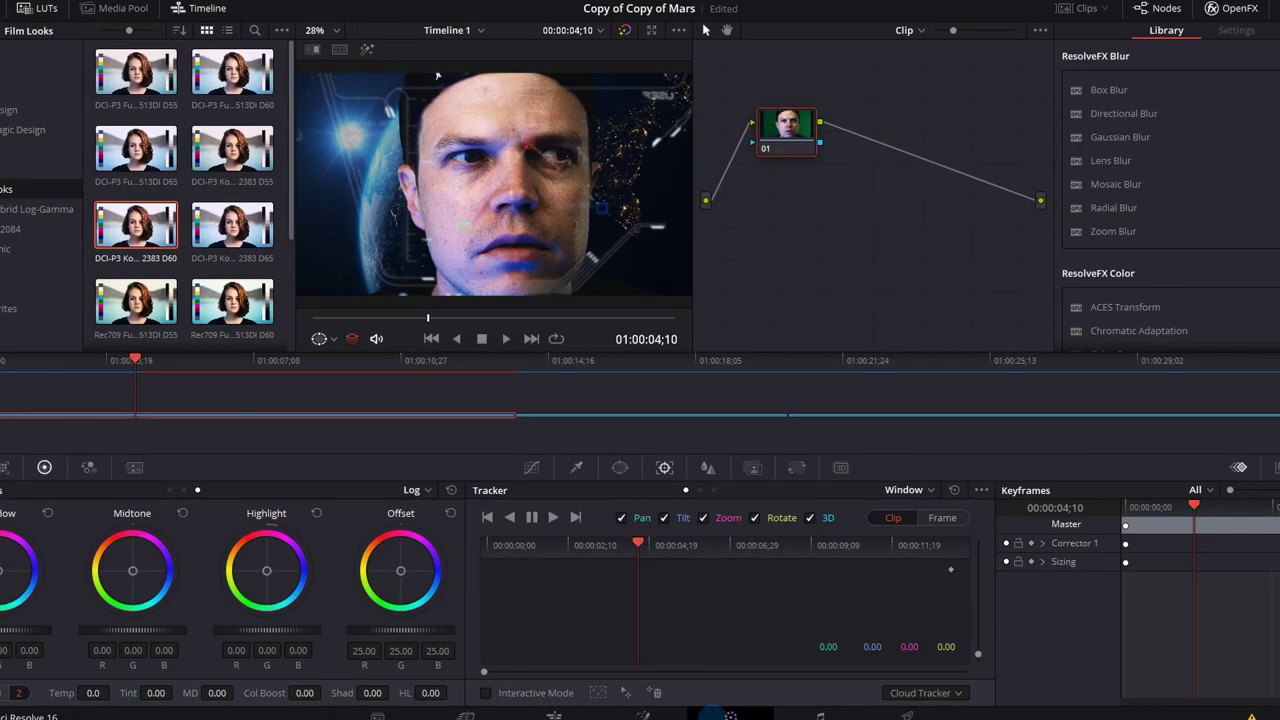
pyautogui.click(643, 715)
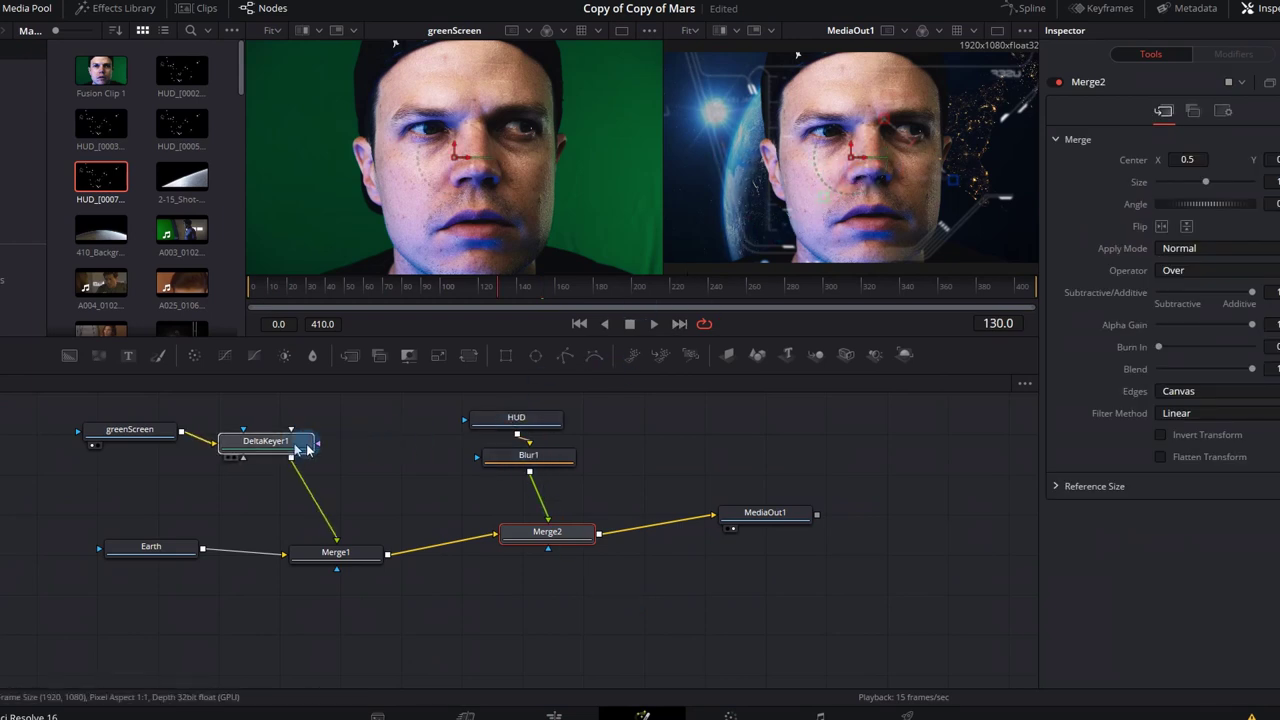
# Insert a Planar Tracker between greenScreen and DeltaKeyer1.
pyautogui.moveTo(306, 450); pyautogui.dragTo(384, 457)
pyautogui.click(161, 433)
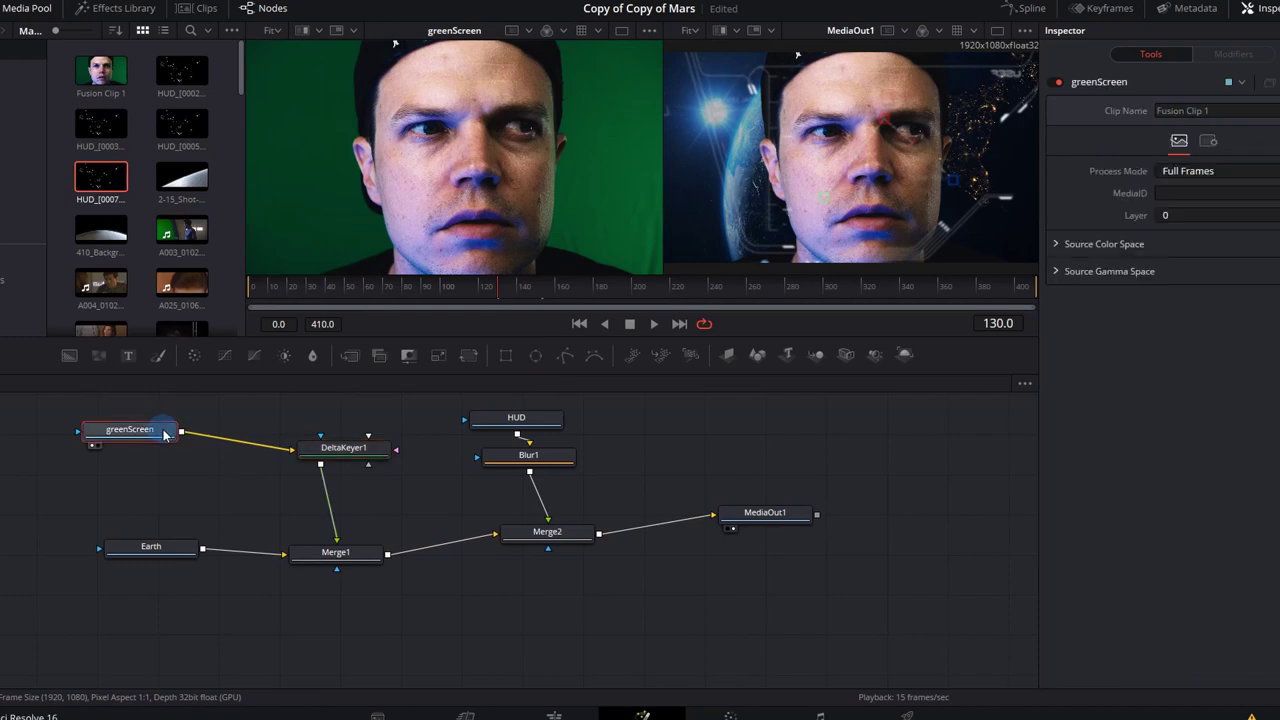
pyautogui.moveTo(164, 435)
pyautogui.hotkey('shift', 'space')
pyautogui.write('blur')
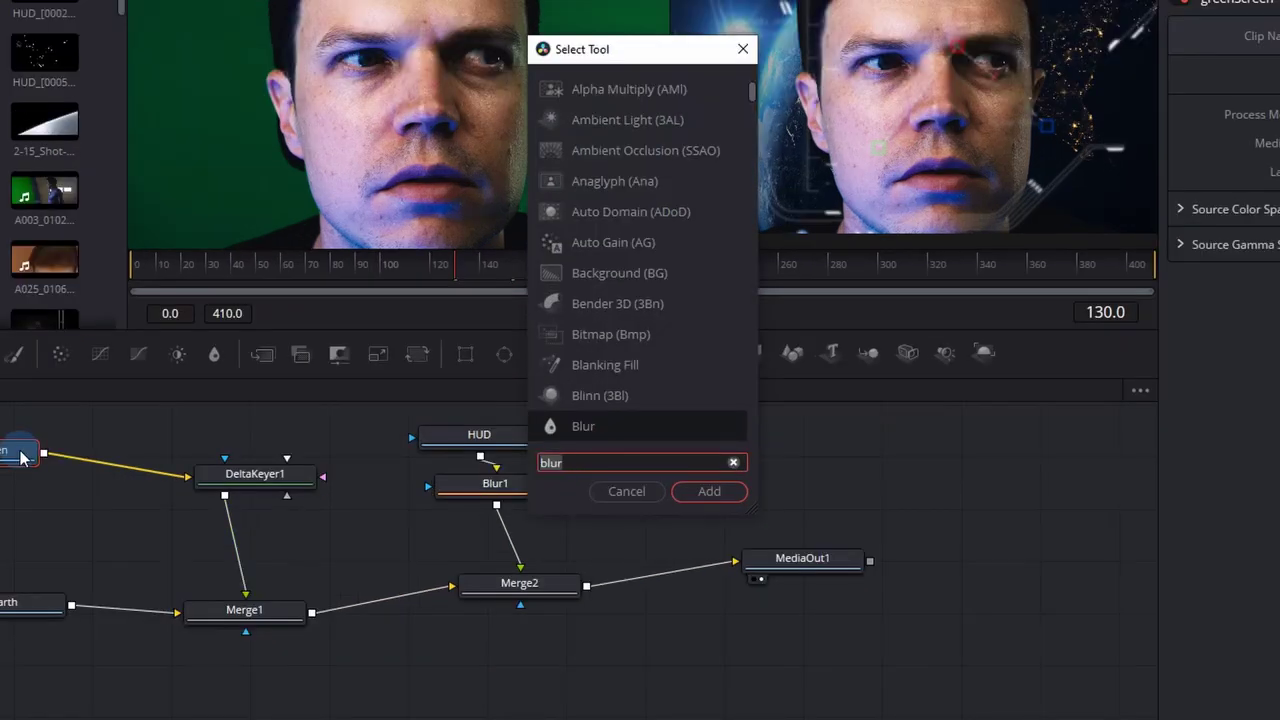
pyautogui.press('BackSpace')
pyautogui.press('BackSpace')
pyautogui.press('BackSpace')
pyautogui.press('BackSpace')
pyautogui.write('planar')
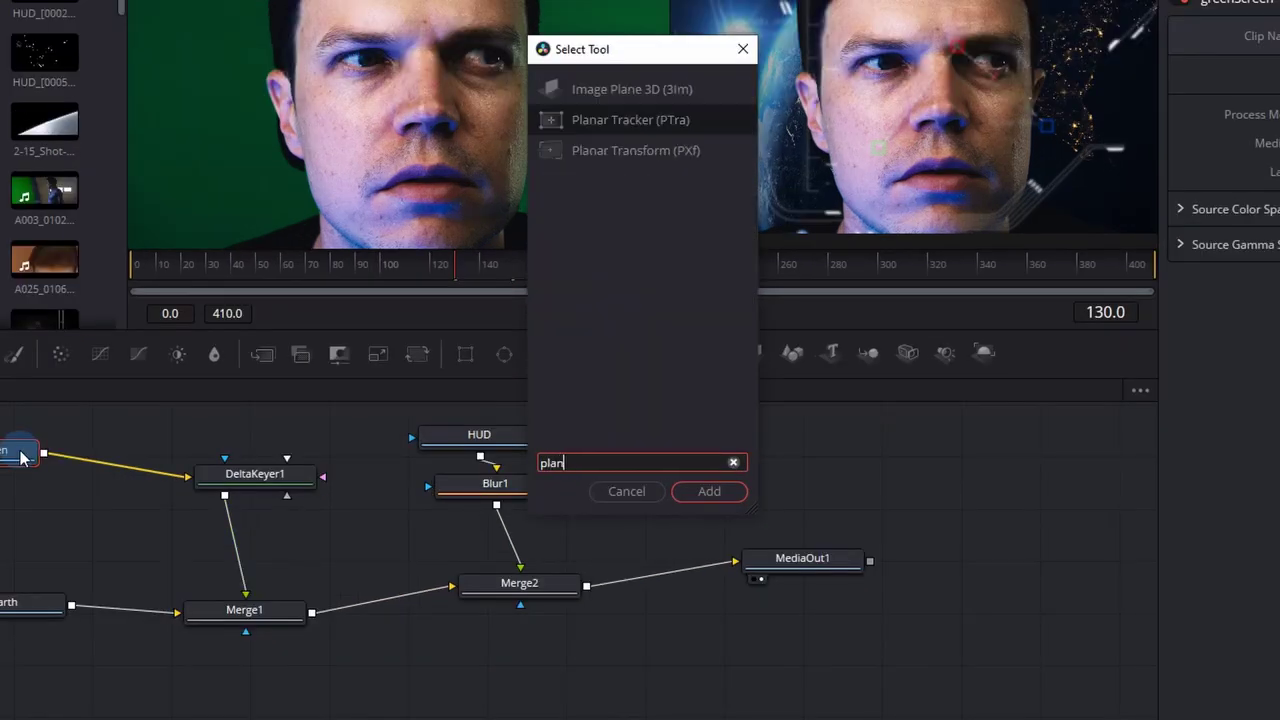
pyautogui.click(686, 491)
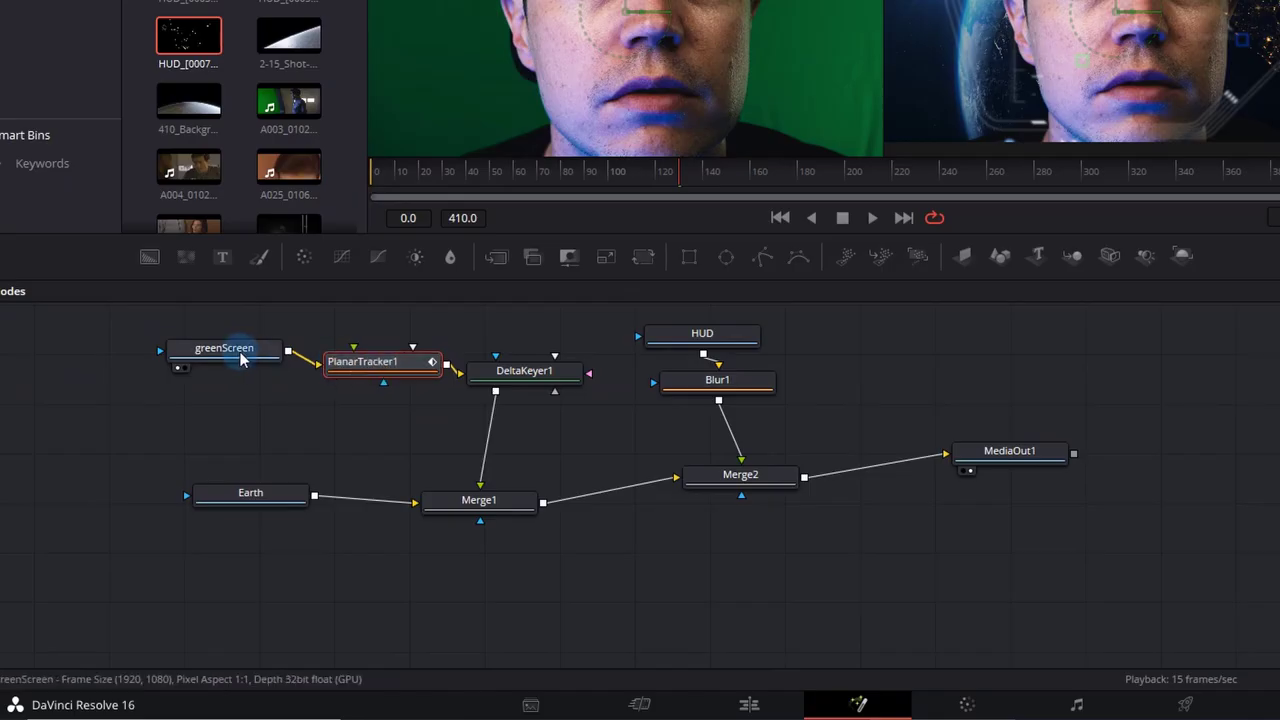
pyautogui.moveTo(246, 358); pyautogui.dragTo(206, 356)
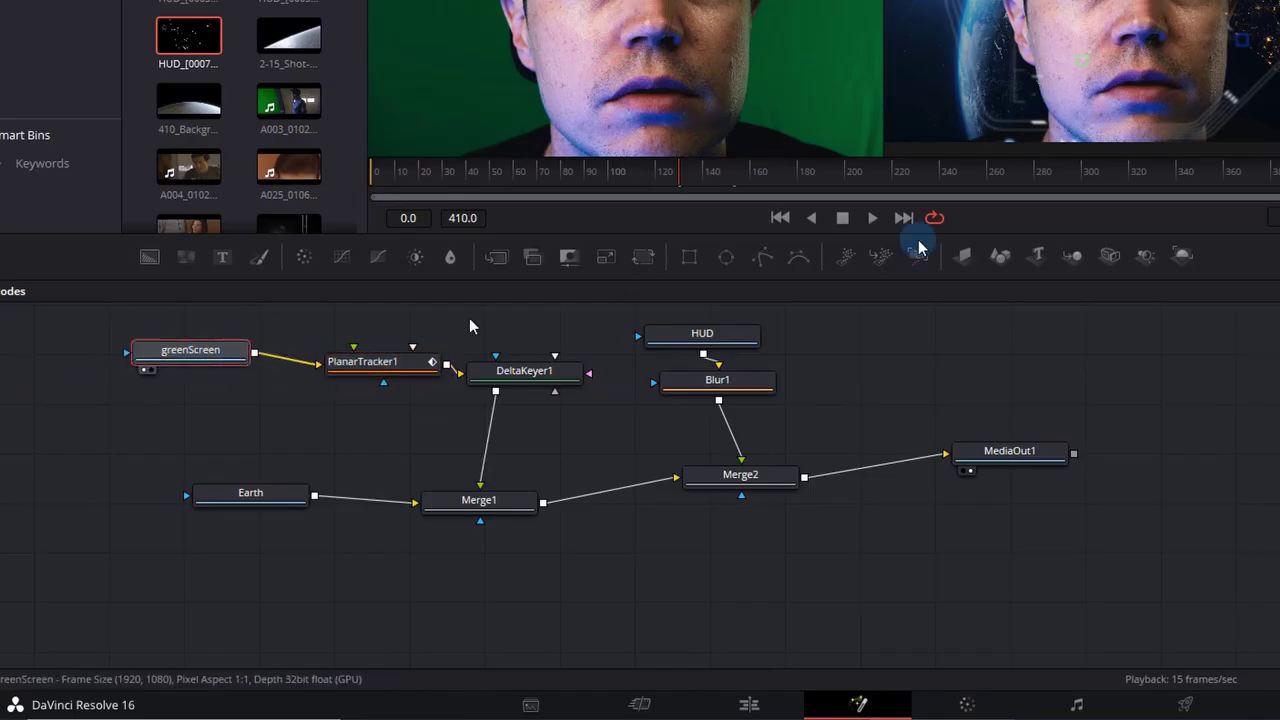
# Set PlanarTracker1's motion type to Translation and jump to frame 0.
pyautogui.click(370, 364)
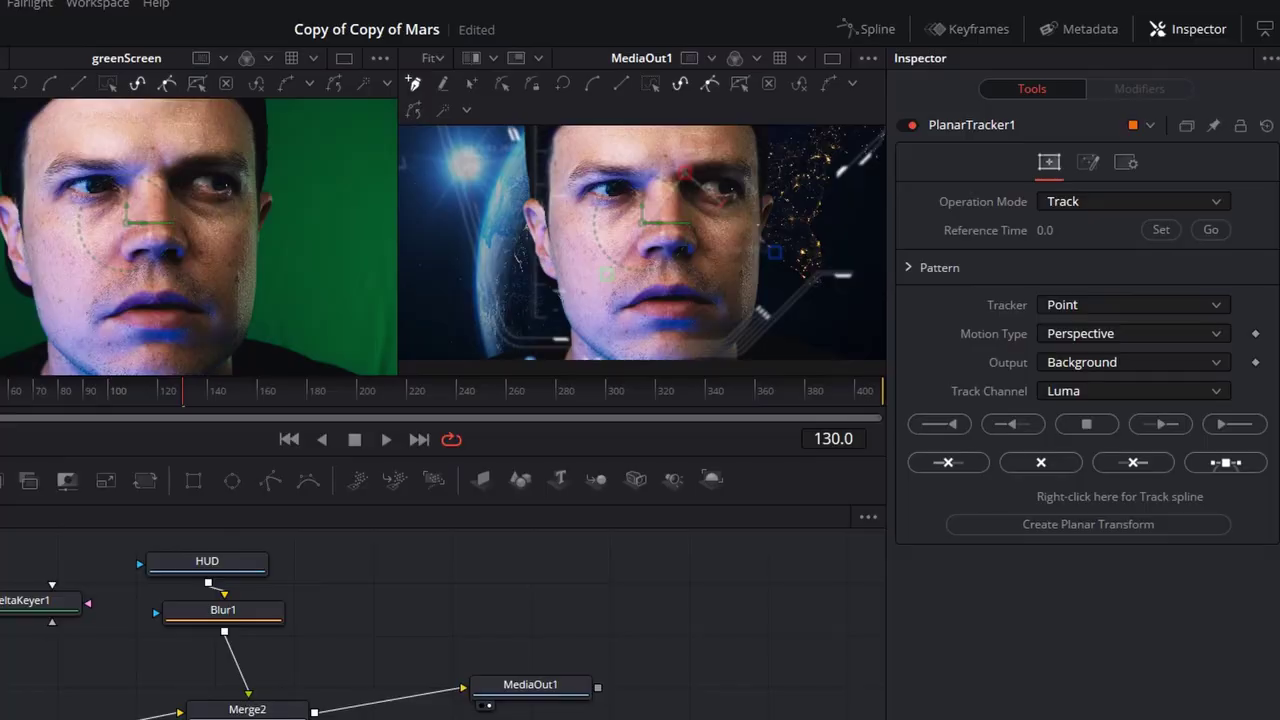
pyautogui.click(1195, 305)
pyautogui.click(1165, 333)
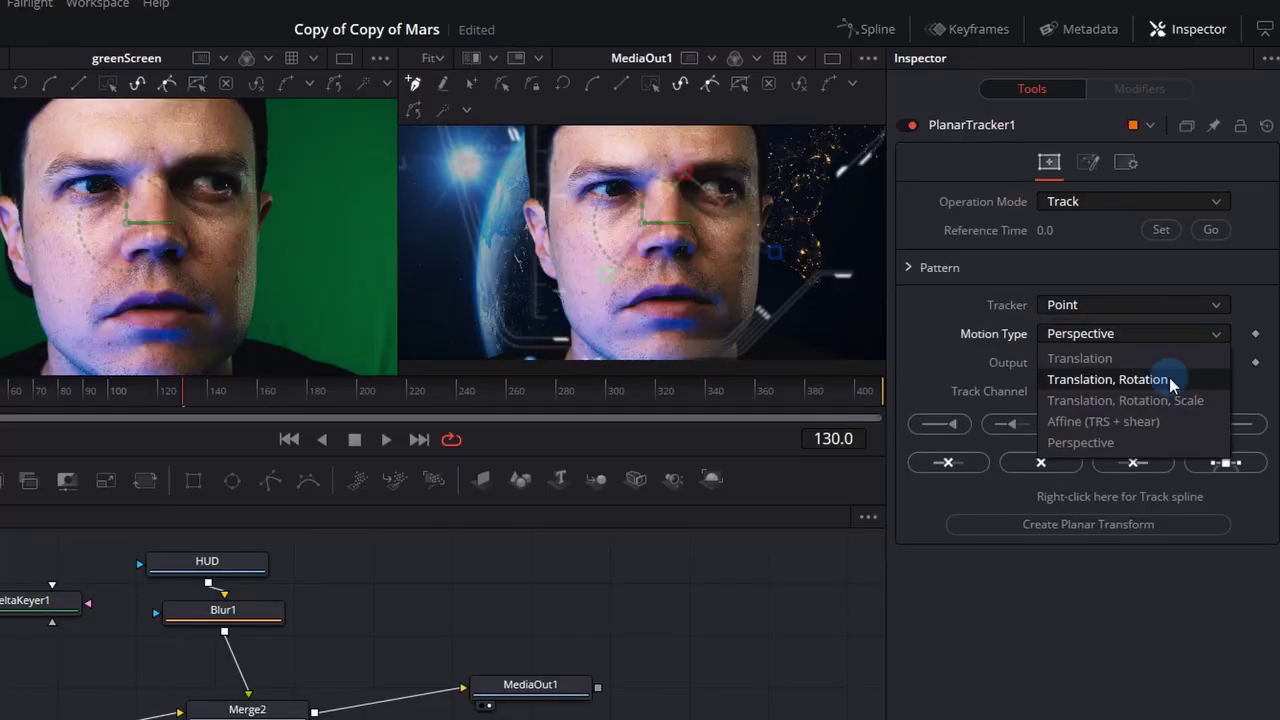
pyautogui.click(1165, 362)
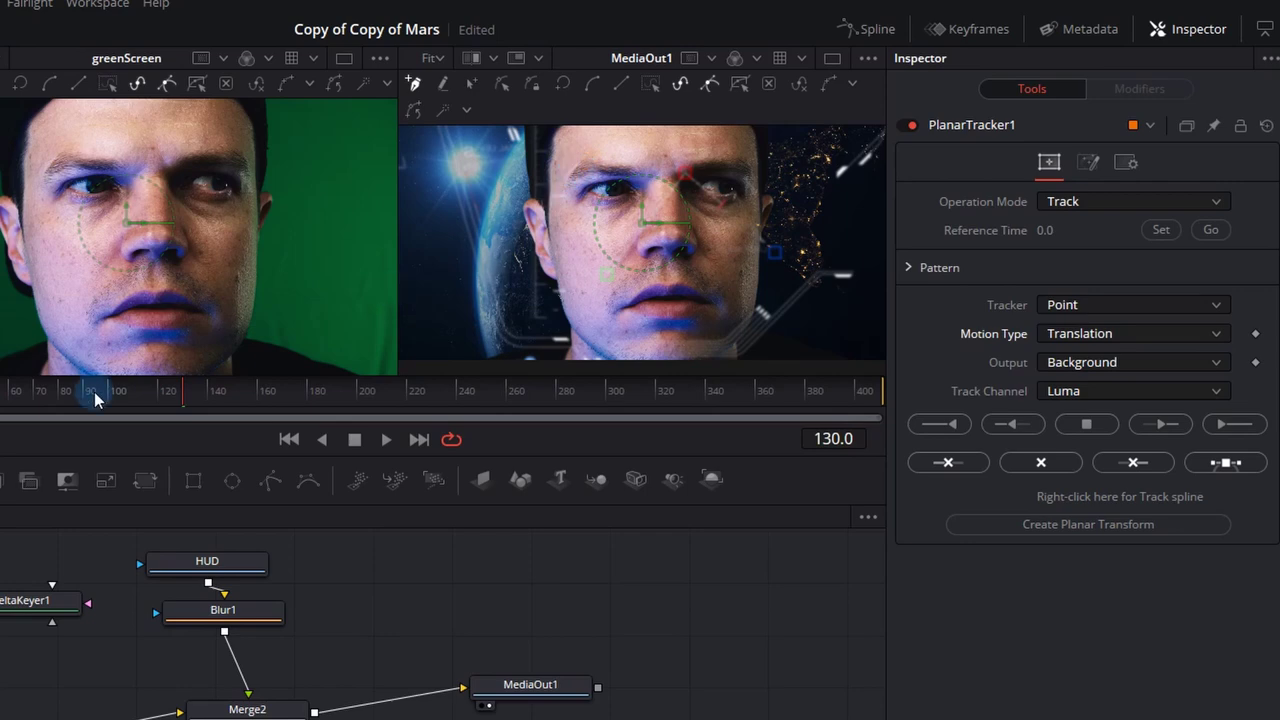
pyautogui.press('Home')
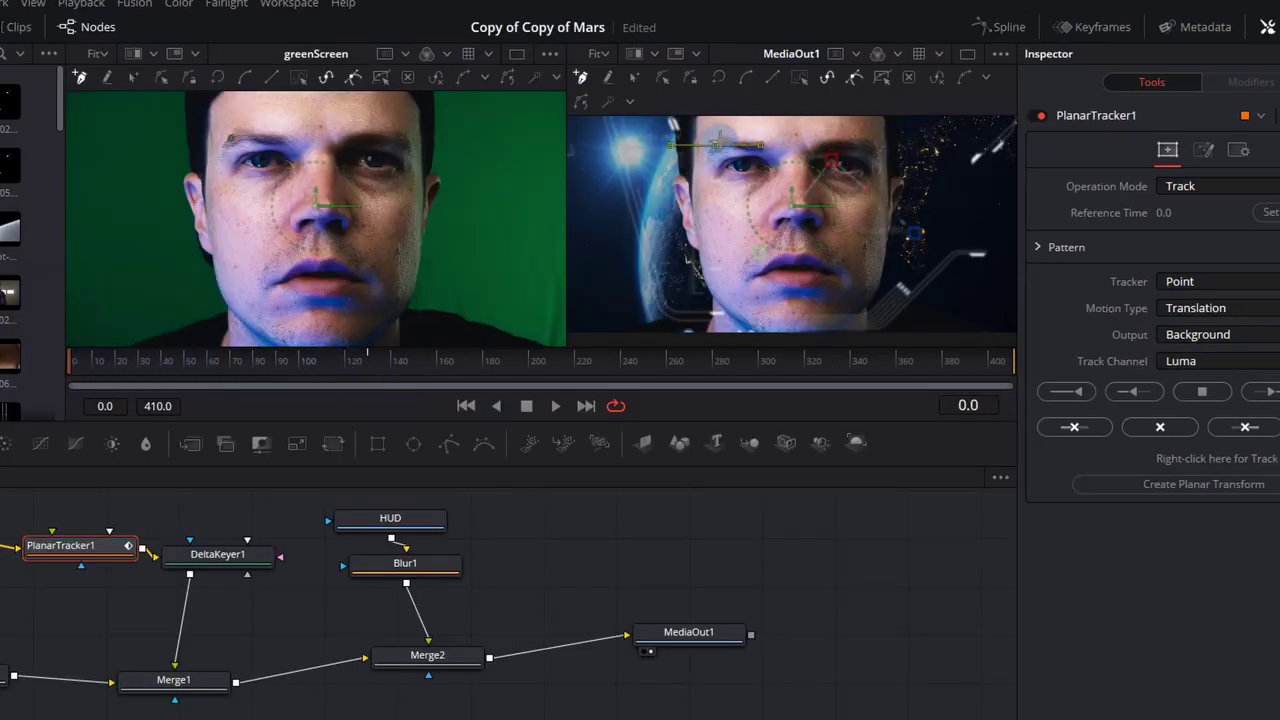
# Outline the left eyebrow, set the reference frame, and track it through frame 410.
pyautogui.click(720, 141)
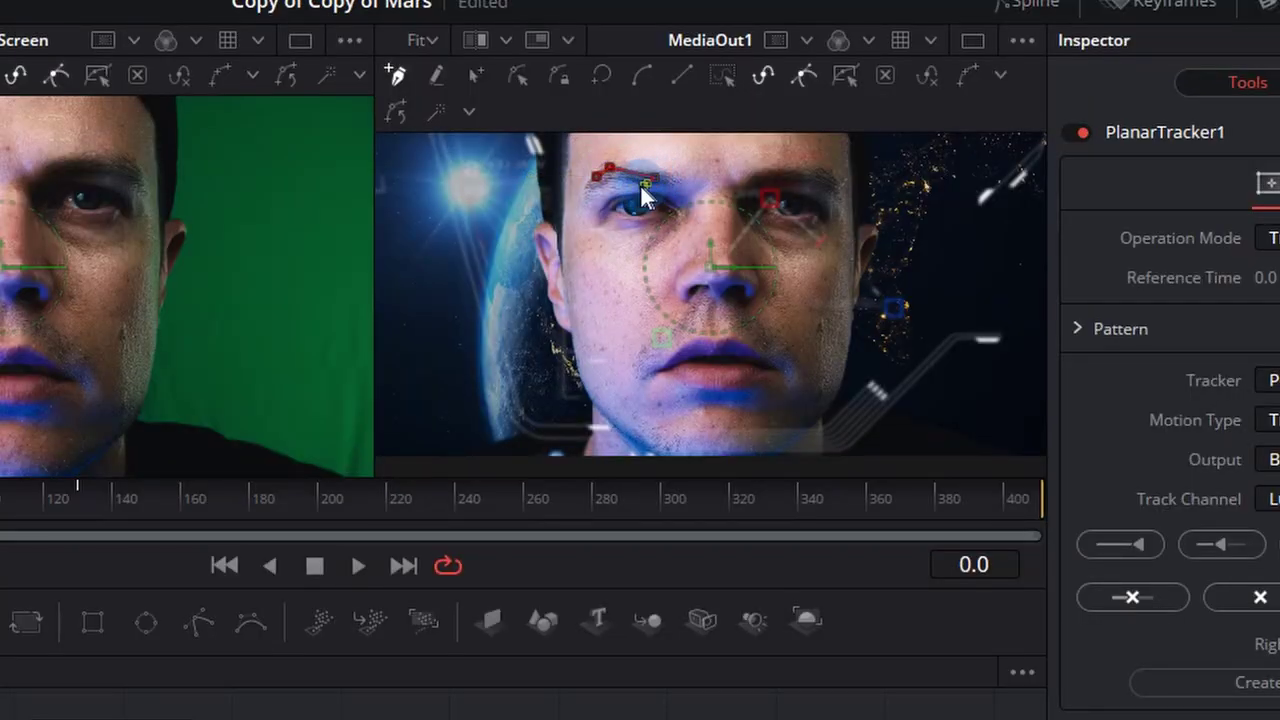
pyautogui.click(619, 180)
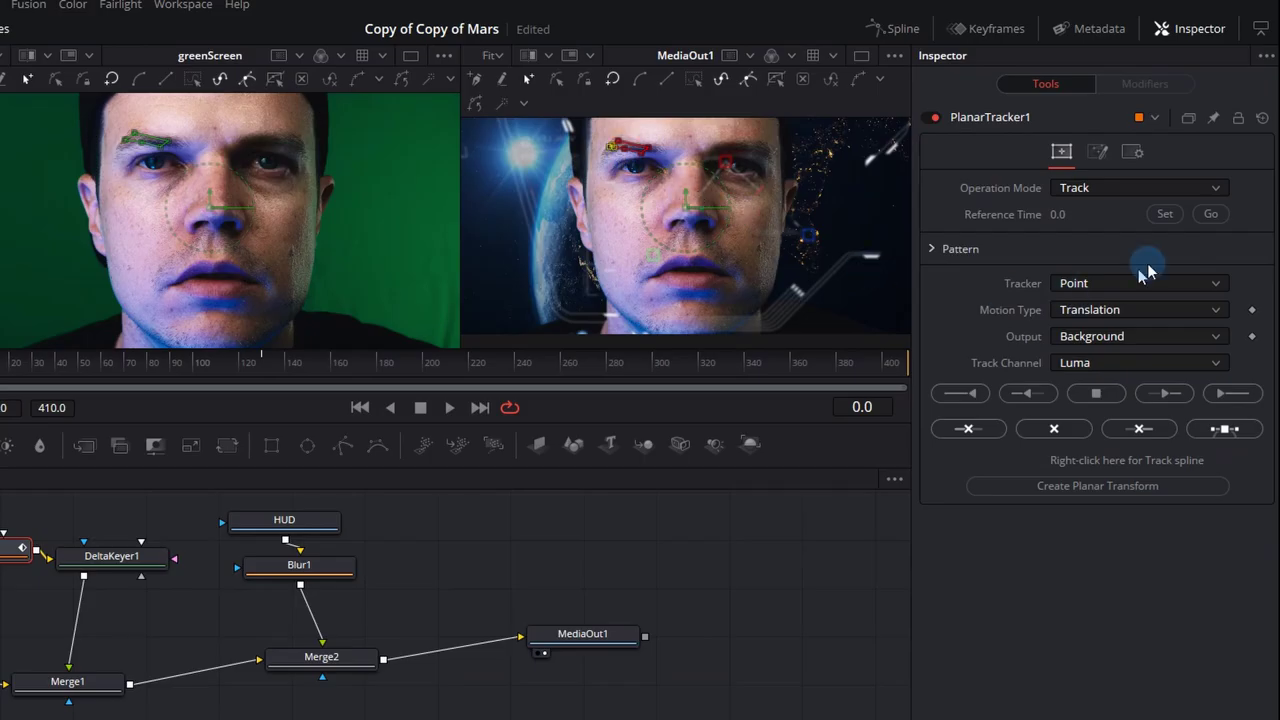
pyautogui.click(1165, 214)
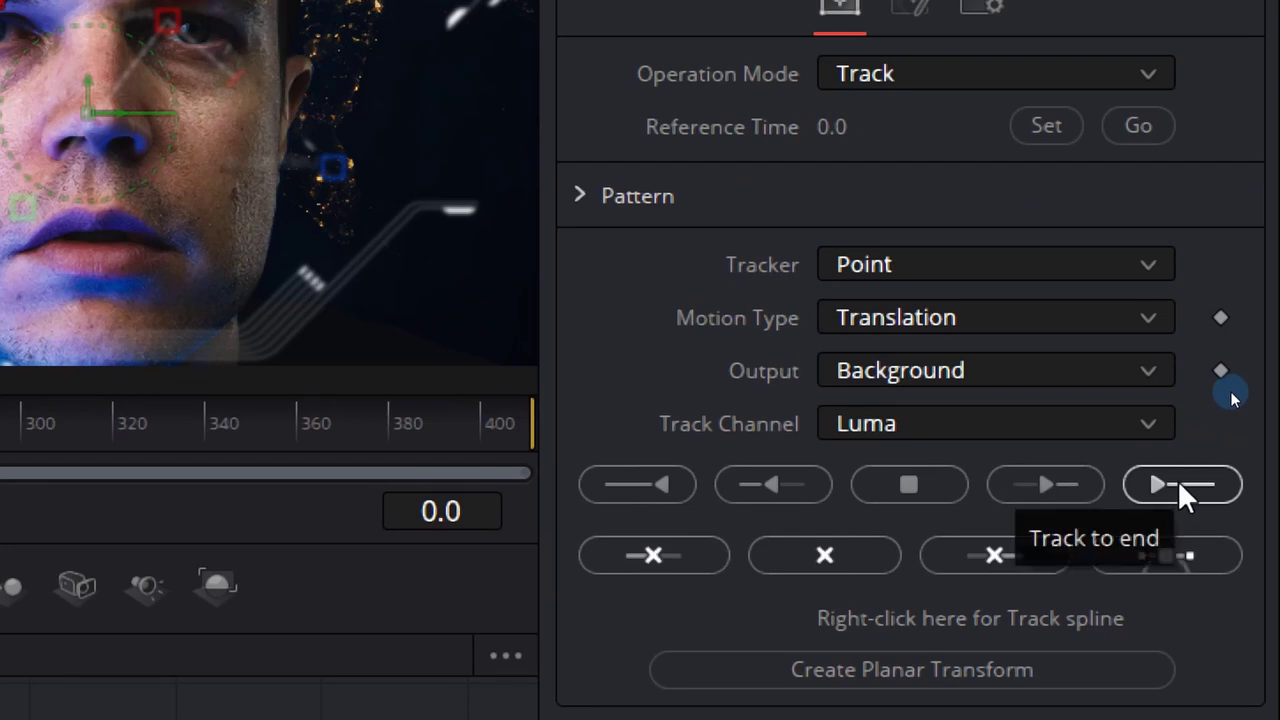
pyautogui.click(1178, 486)
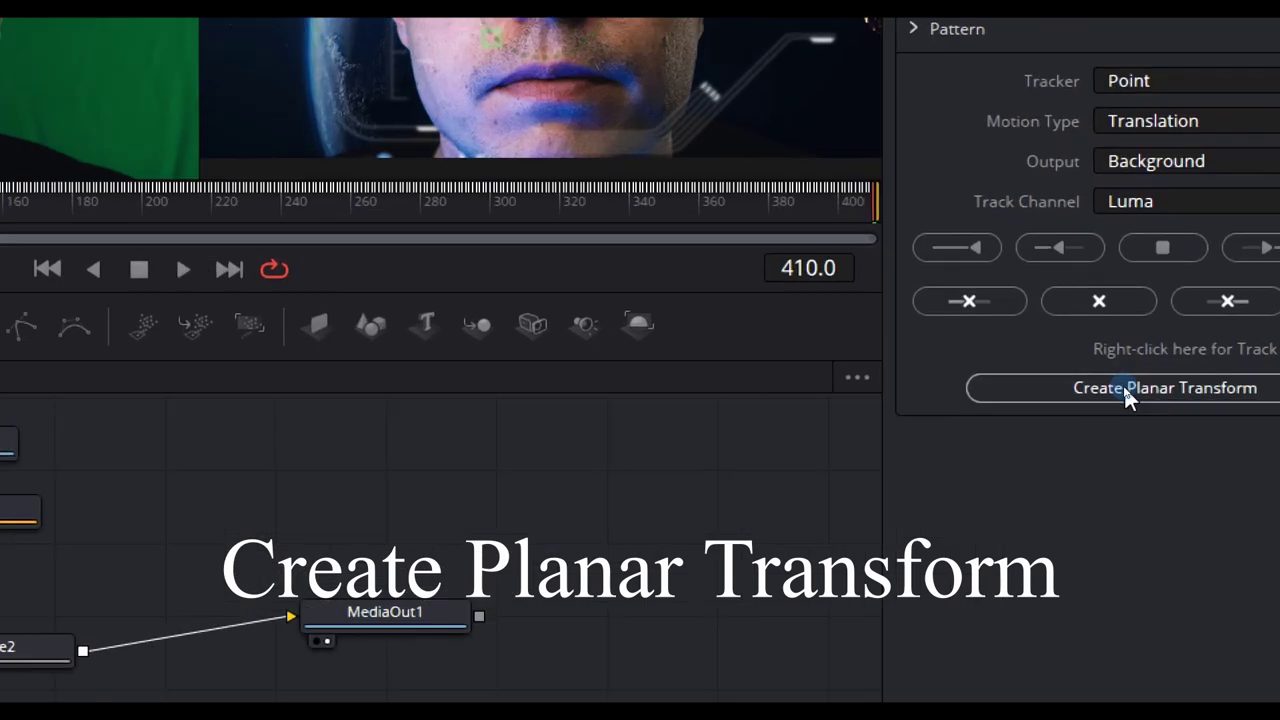
pyautogui.click(1124, 388)
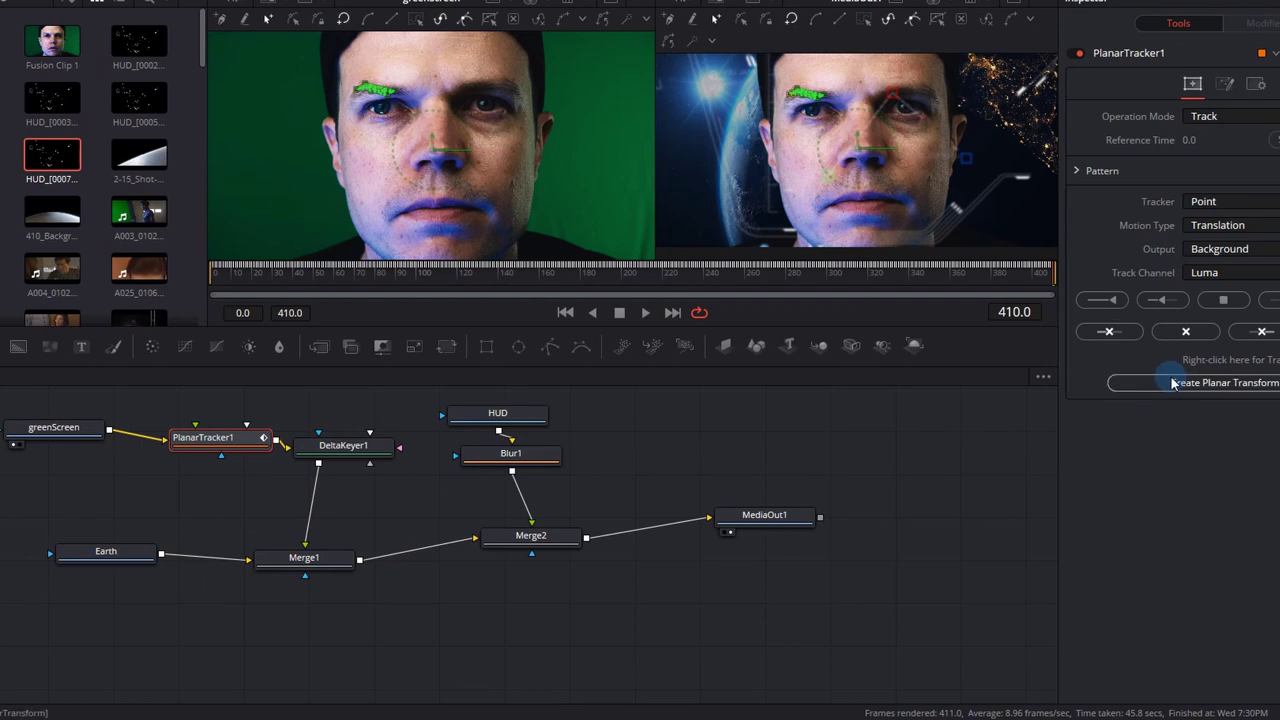
pyautogui.click(1173, 383)
# Insert PlanarTransform1 between the HUD and Blur1, rearranging the nodes to make room.
pyautogui.moveTo(59, 420); pyautogui.dragTo(103, 434)
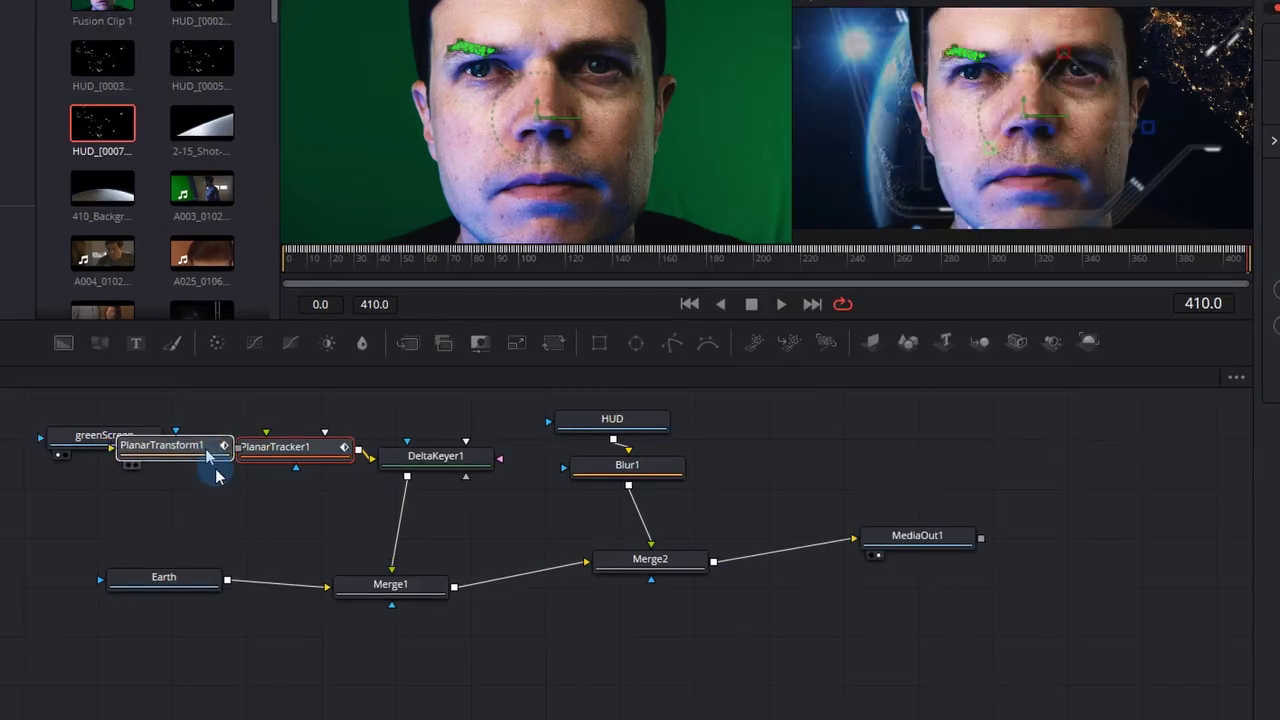
pyautogui.moveTo(215, 475); pyautogui.dragTo(884, 440)
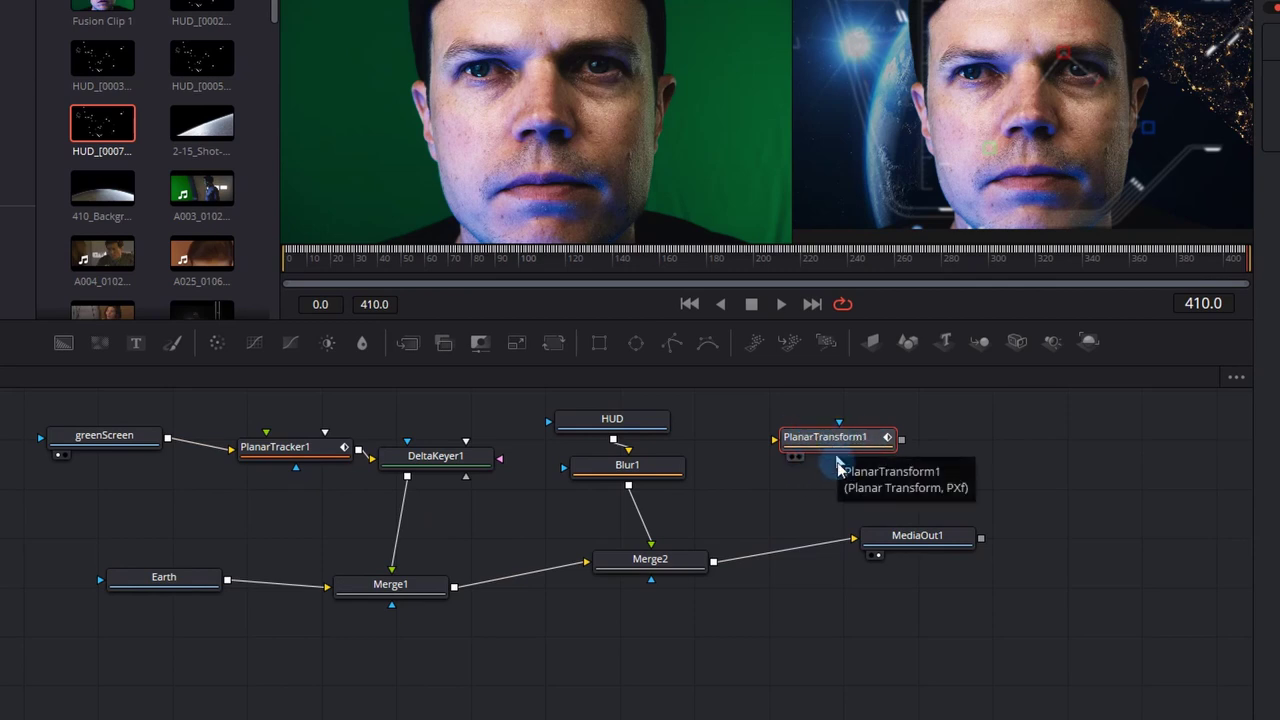
pyautogui.moveTo(660, 474); pyautogui.dragTo(660, 514)
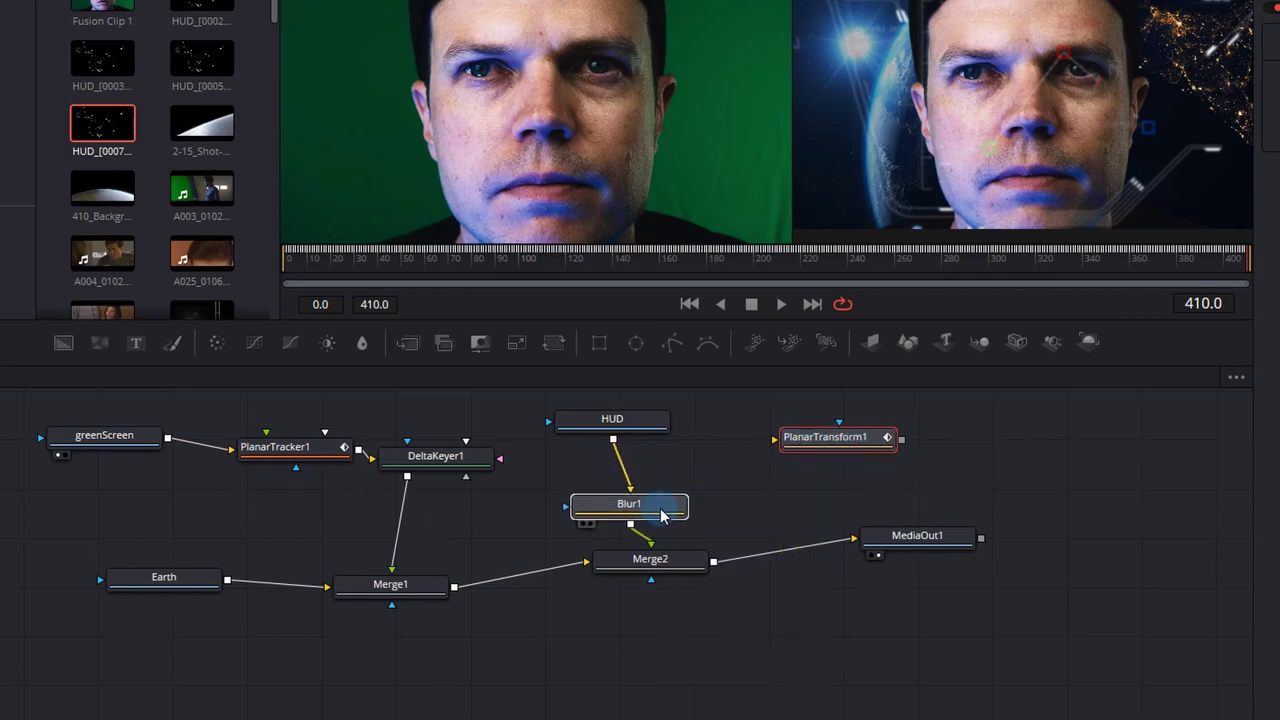
pyautogui.moveTo(663, 560); pyautogui.dragTo(666, 620)
pyautogui.moveTo(654, 515); pyautogui.dragTo(650, 545)
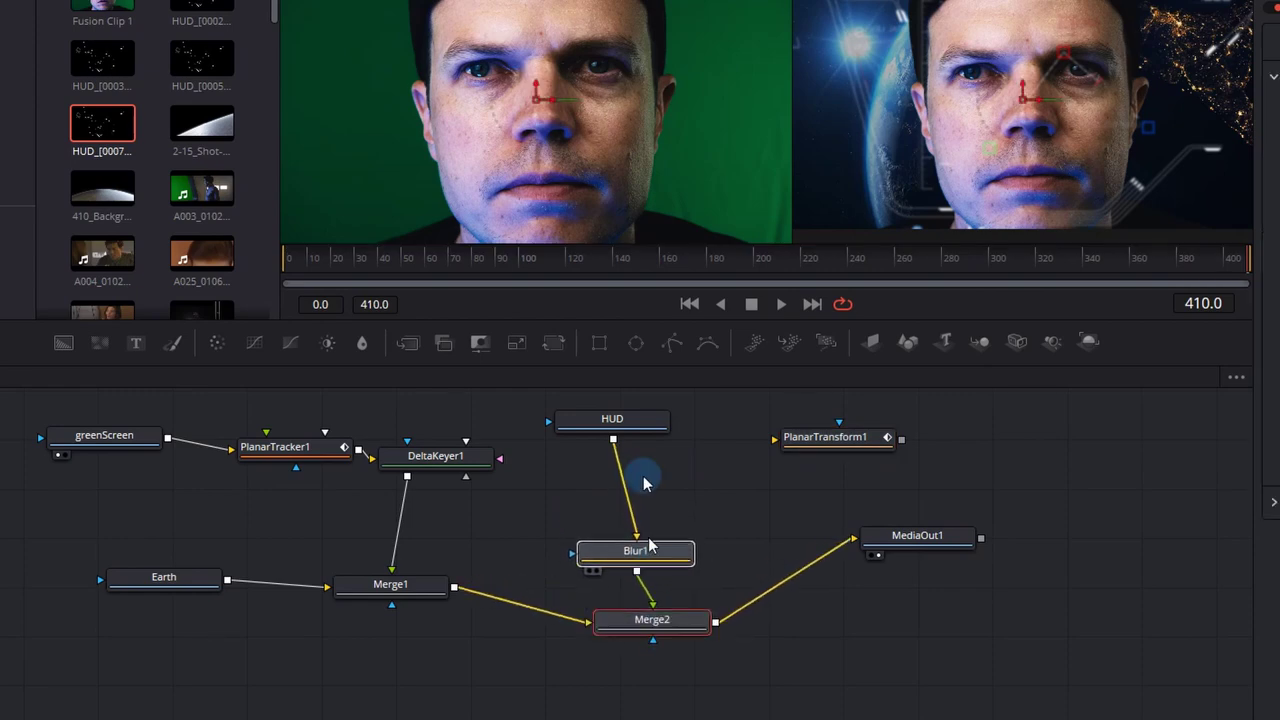
pyautogui.moveTo(825, 437); pyautogui.dragTo(628, 494)
# Play the shot from the start to check the HUD follows the face.
pyautogui.click(655, 424)
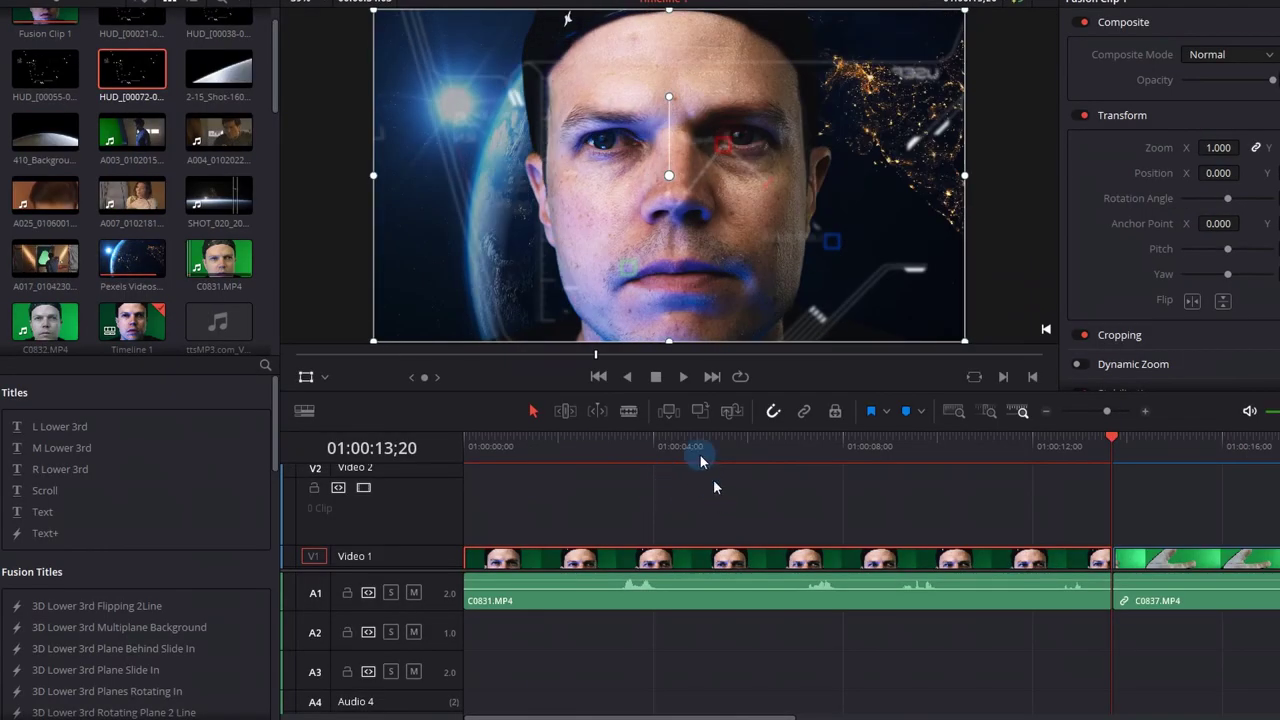
pyautogui.press('Home')
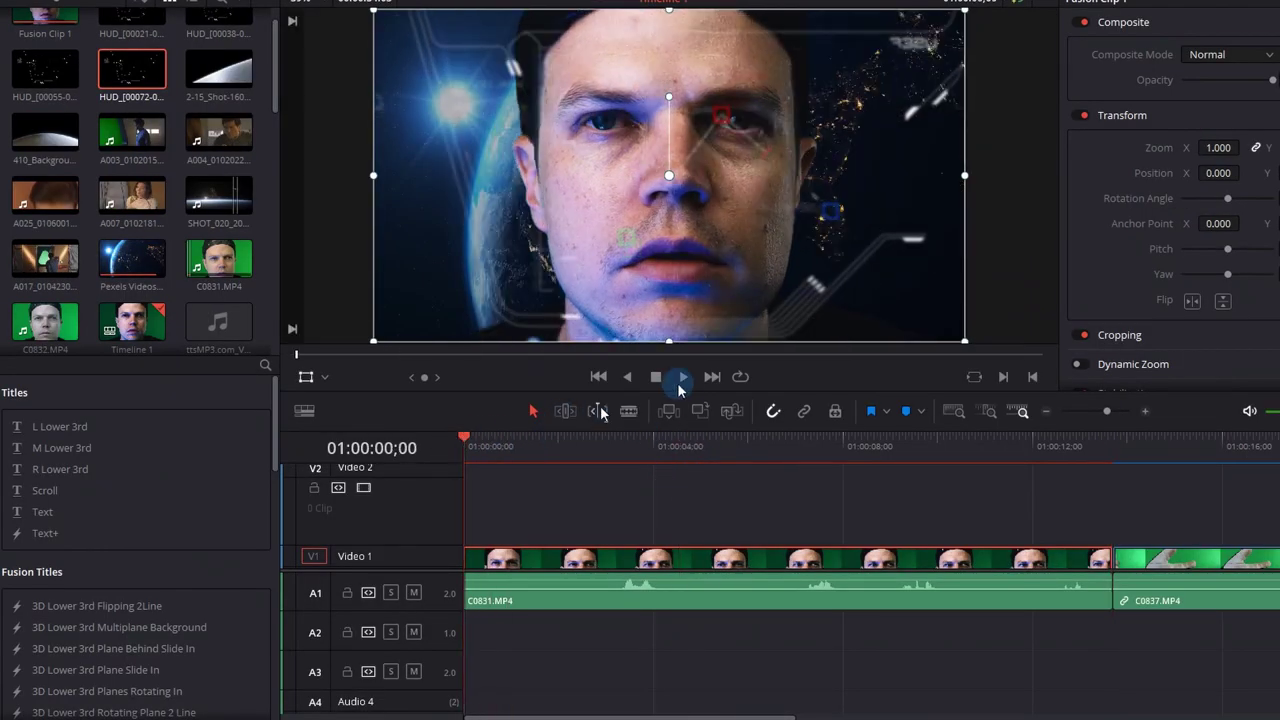
pyautogui.click(681, 378)
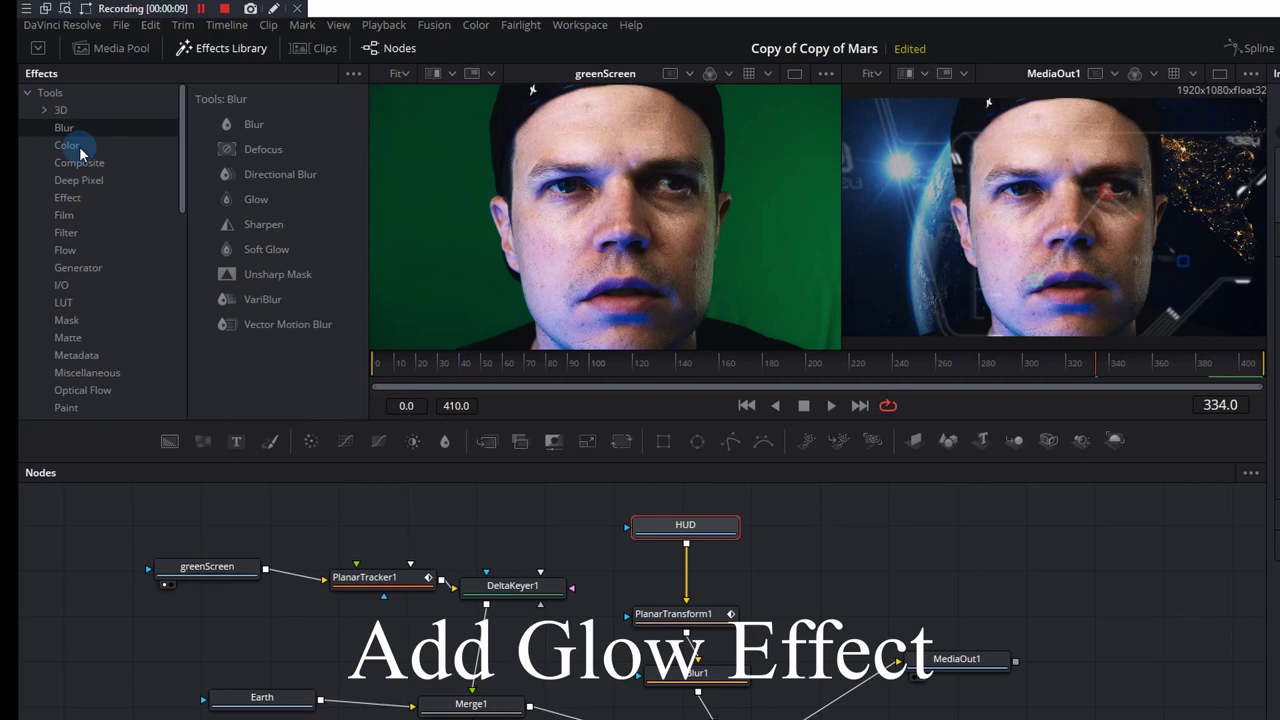
# Add a Glow to the HUD graphic and lower its glow strength to about 0.77.
pyautogui.click(212, 49)
pyautogui.click(218, 53)
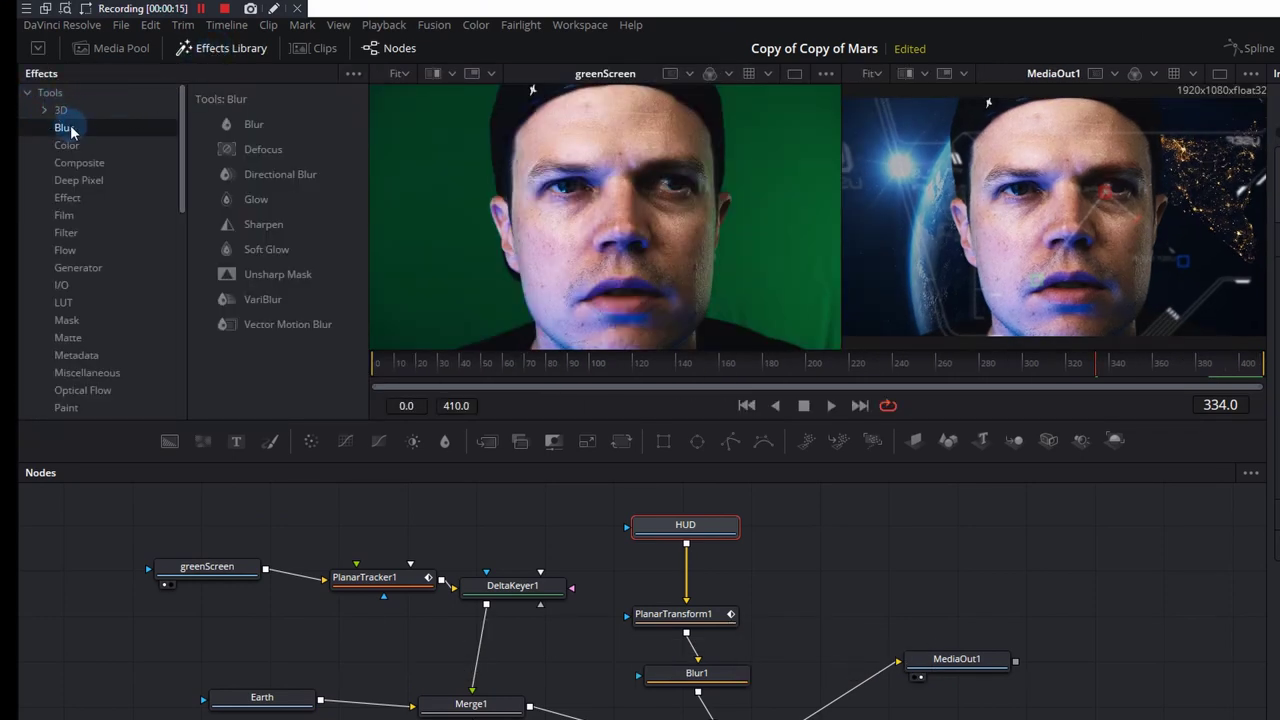
pyautogui.click(257, 201)
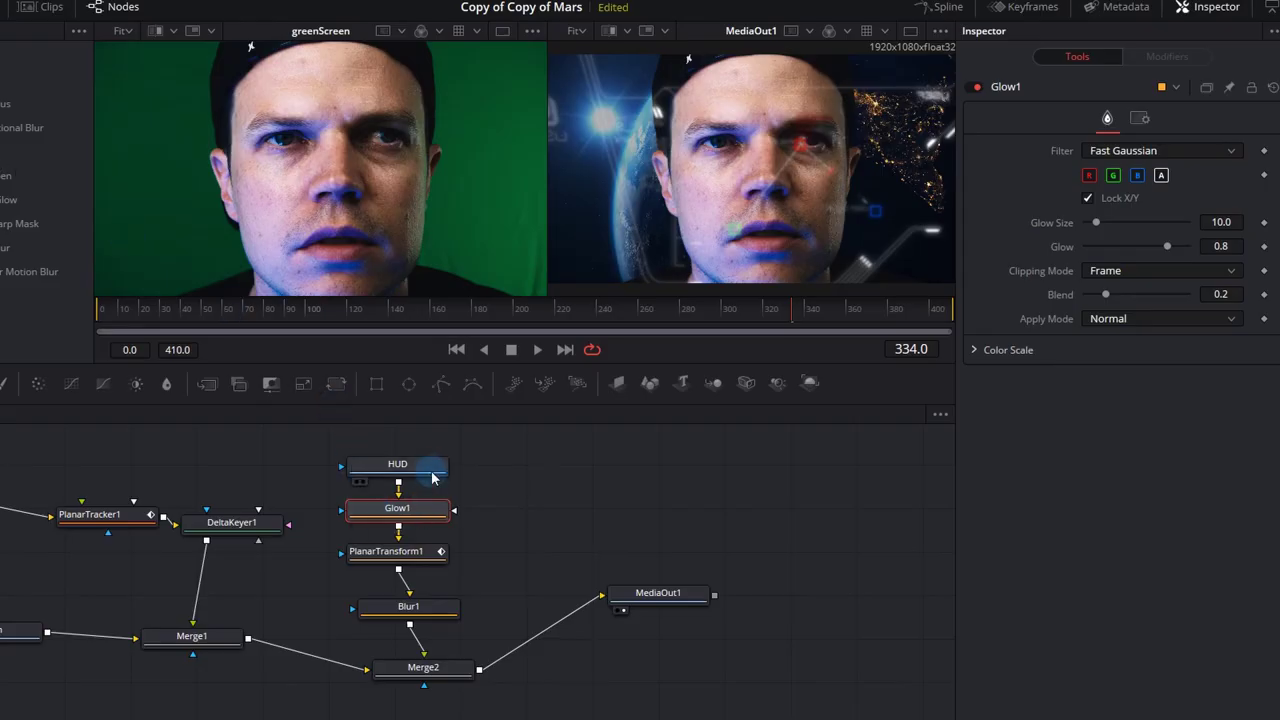
pyautogui.click(432, 476)
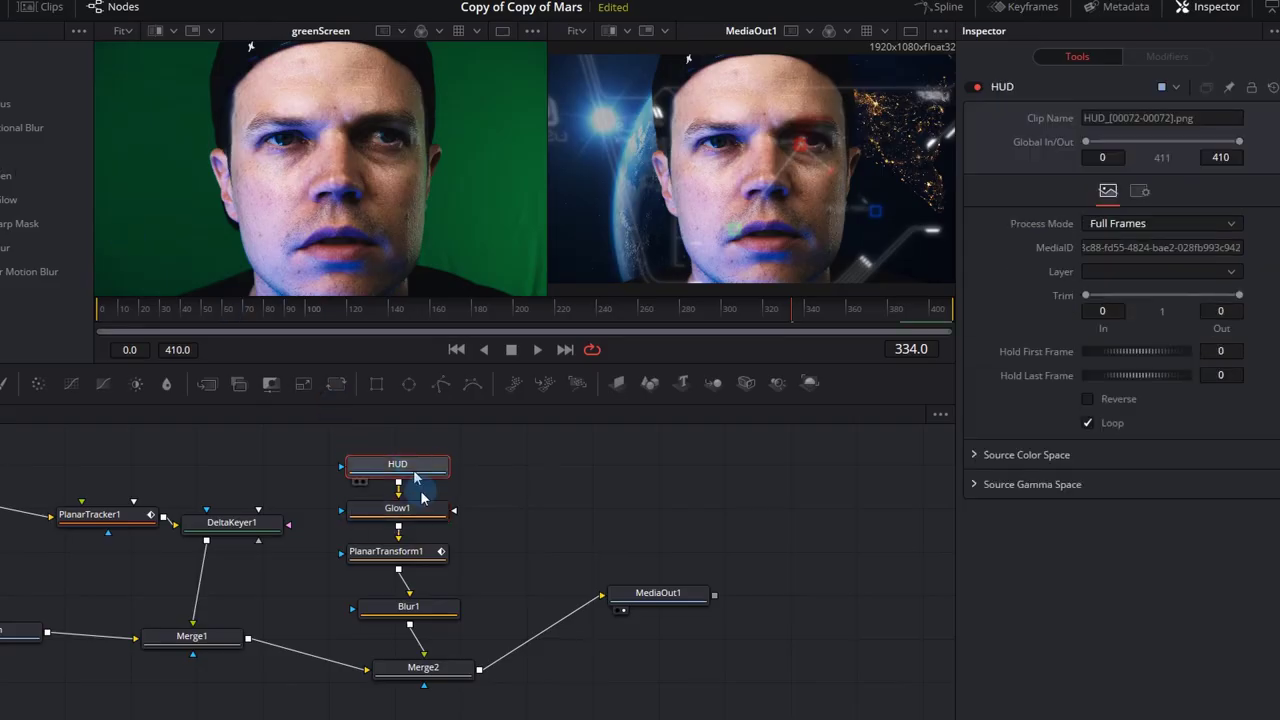
pyautogui.click(423, 516)
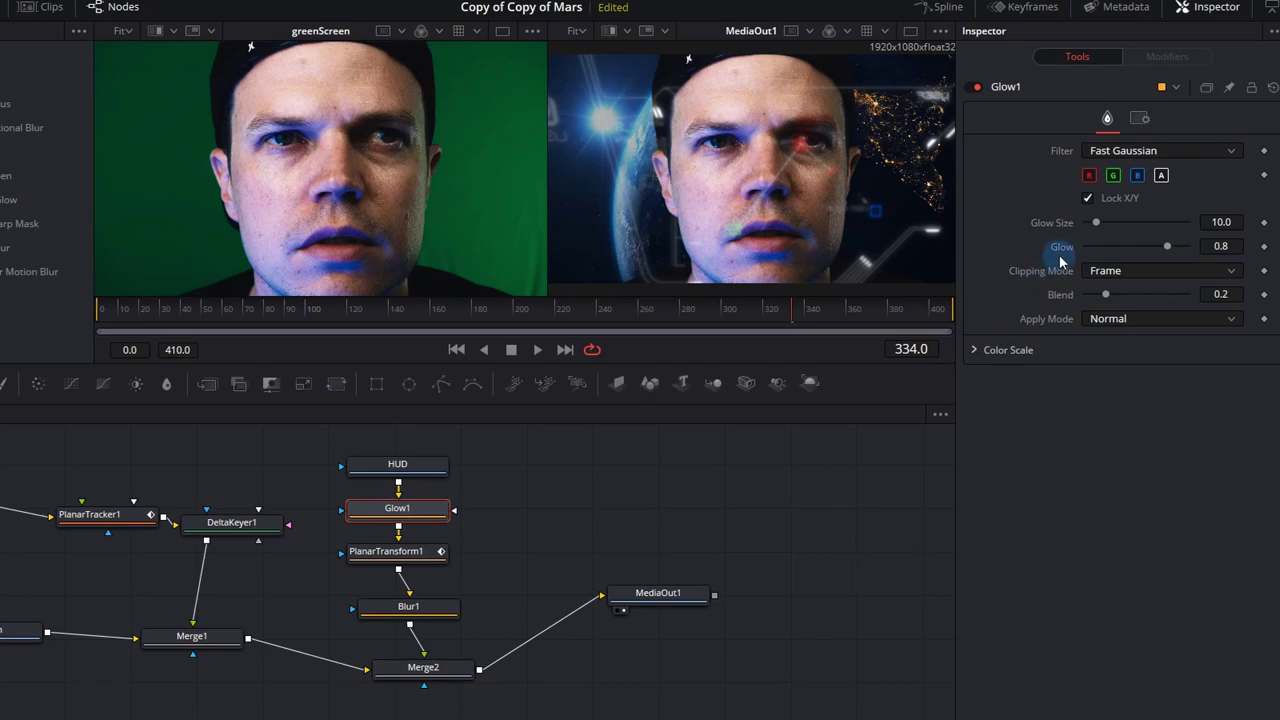
pyautogui.moveTo(1127, 246); pyautogui.dragTo(1150, 252)
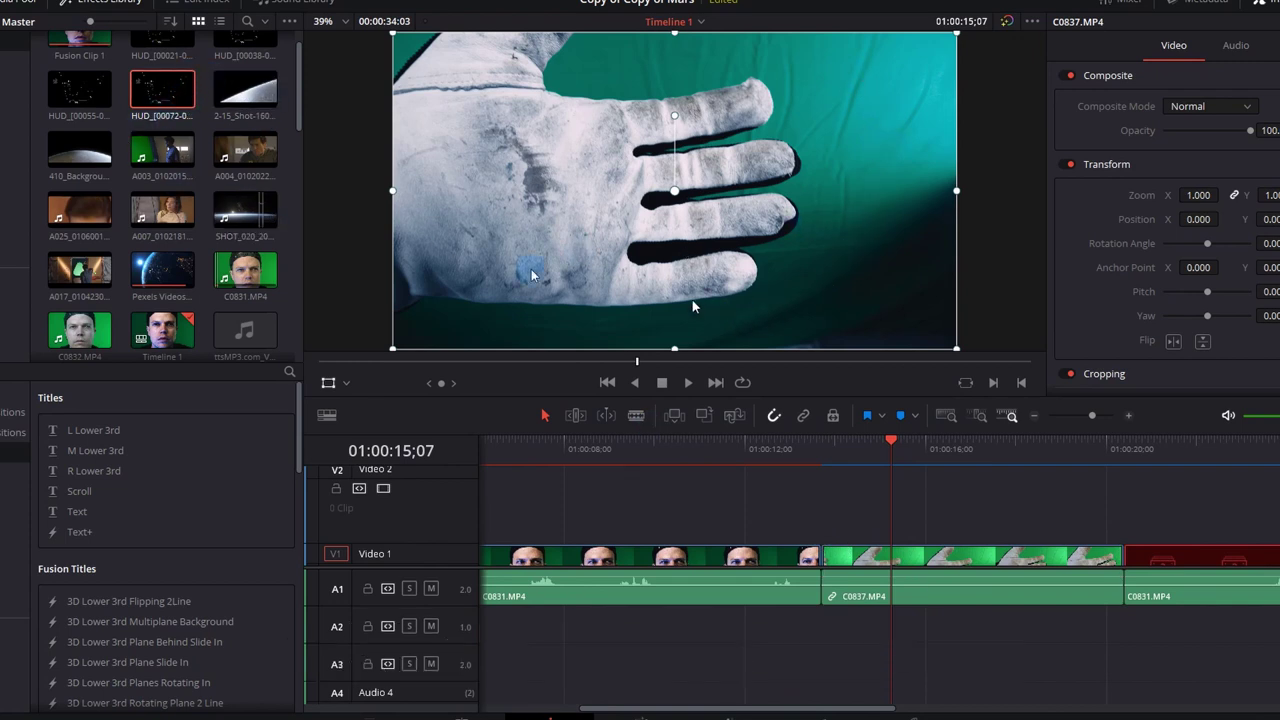
# Place the Earth footage on V2 above glove clip C0837.MP4, trimmed to end with it.
pyautogui.moveTo(300, 120); pyautogui.dragTo(300, 157)
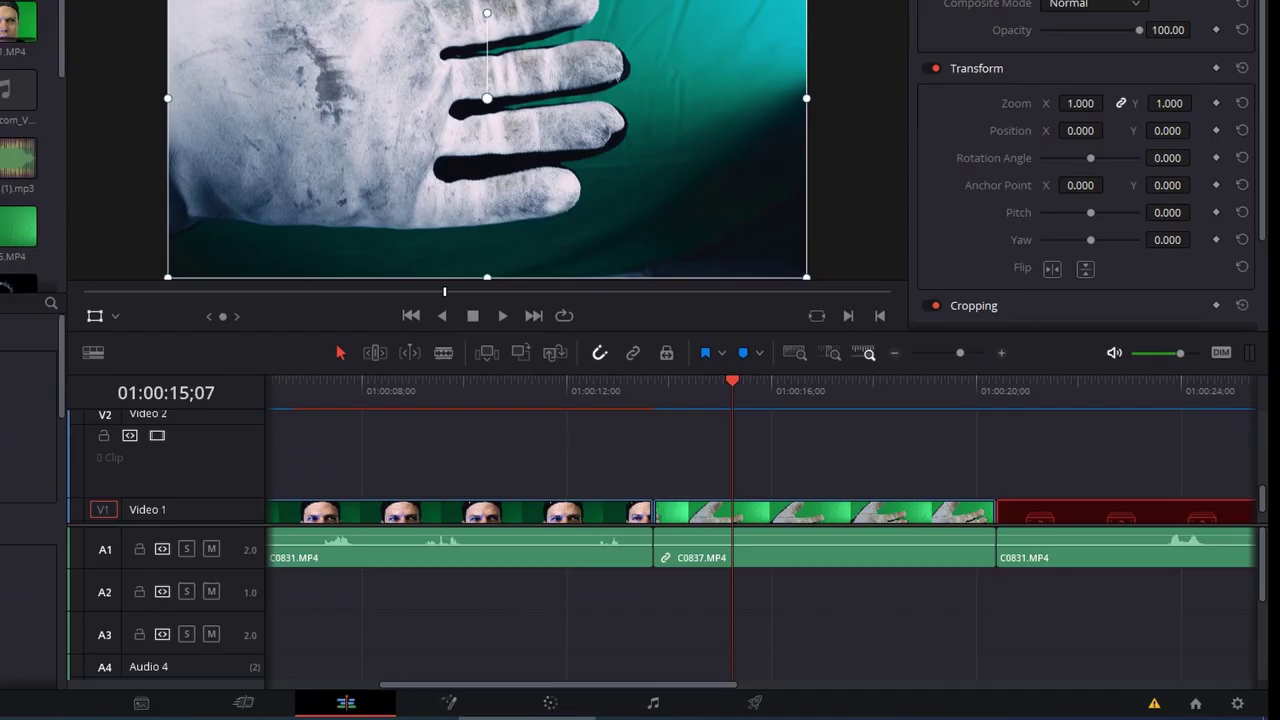
pyautogui.moveTo(105, 142); pyautogui.dragTo(677, 457)
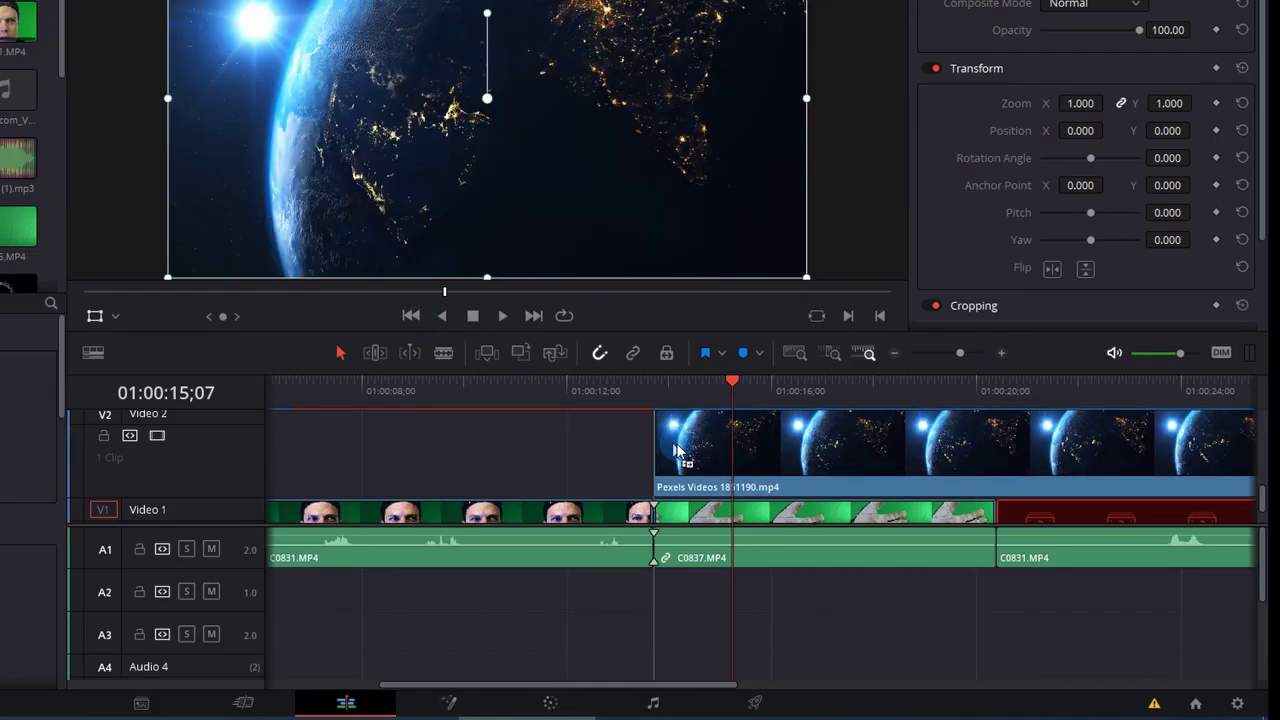
pyautogui.click(995, 390)
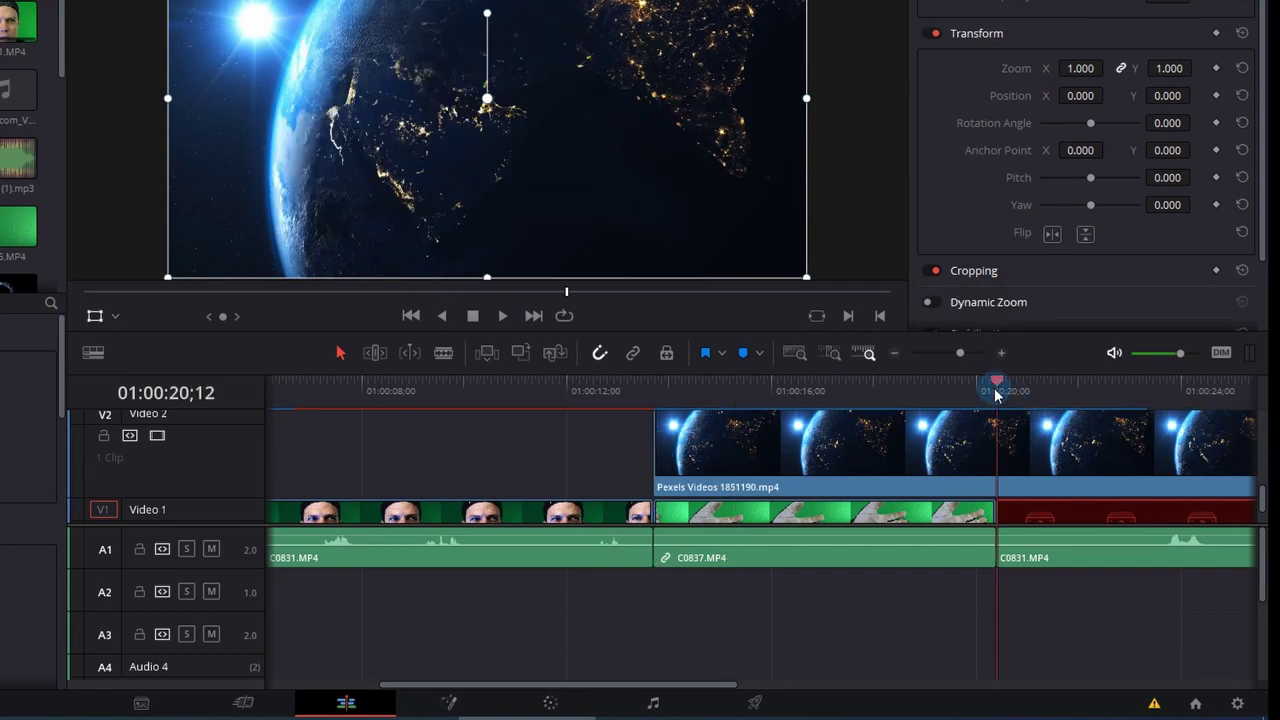
pyautogui.hotkey('ctrl', 'b')
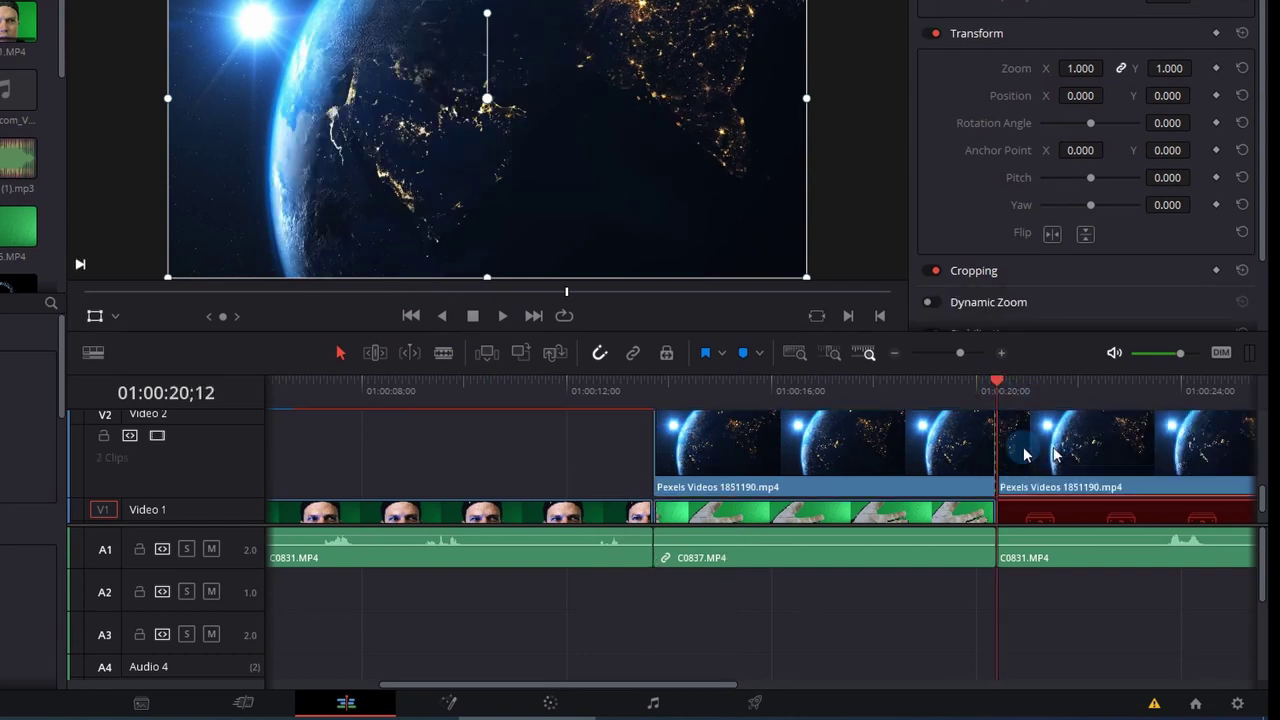
pyautogui.press('Delete')
# Select the Earth and glove clips together and bring up their context menu.
pyautogui.click(800, 390)
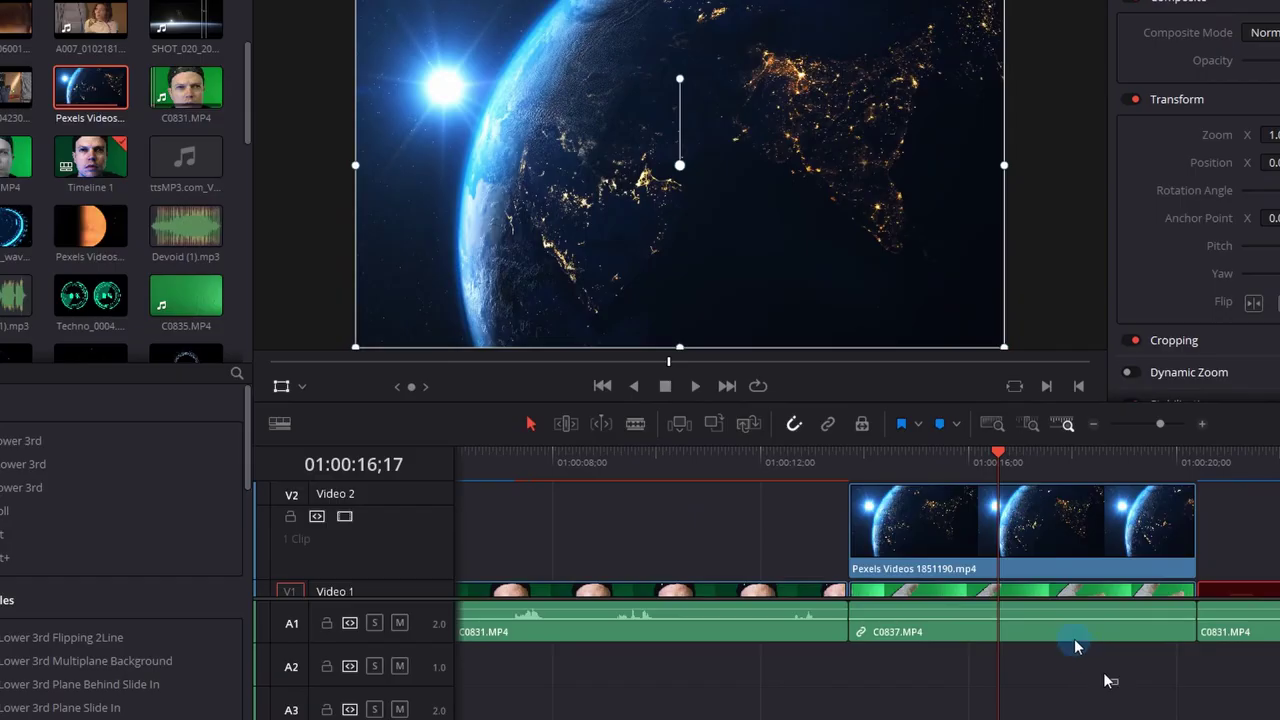
pyautogui.moveTo(922, 612); pyautogui.dragTo(802, 434)
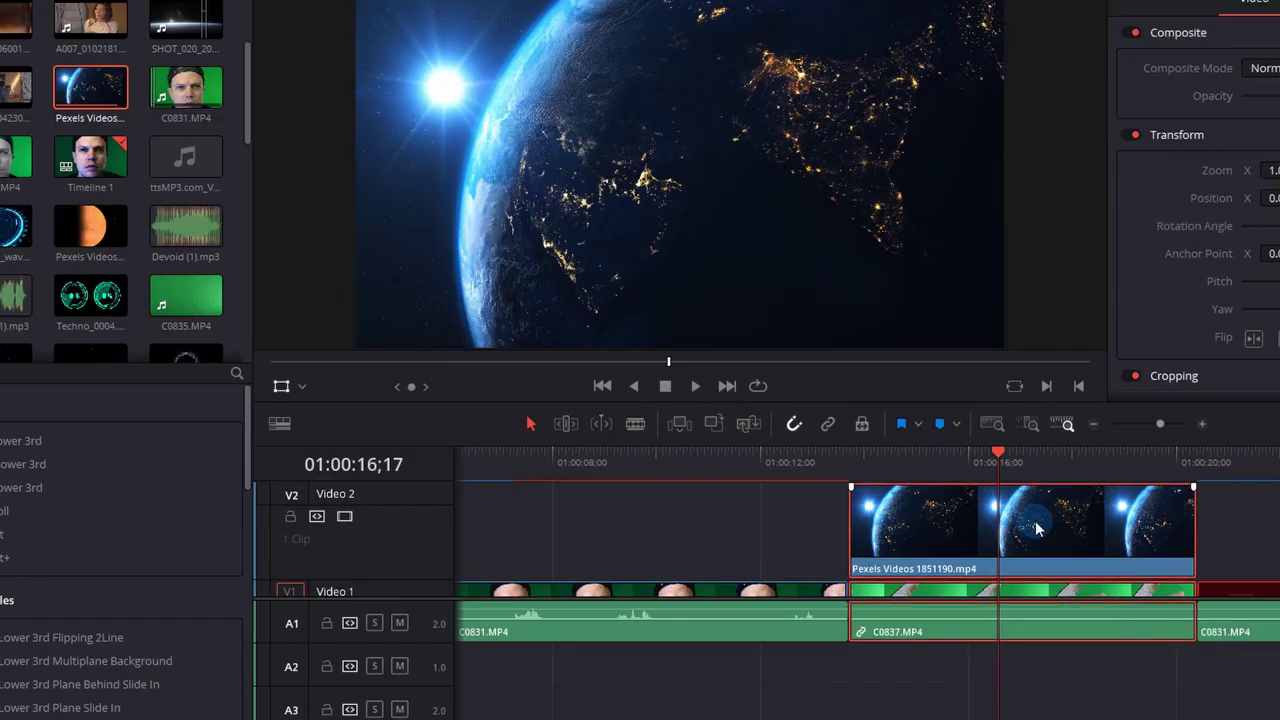
pyautogui.rightClick(838, 453)
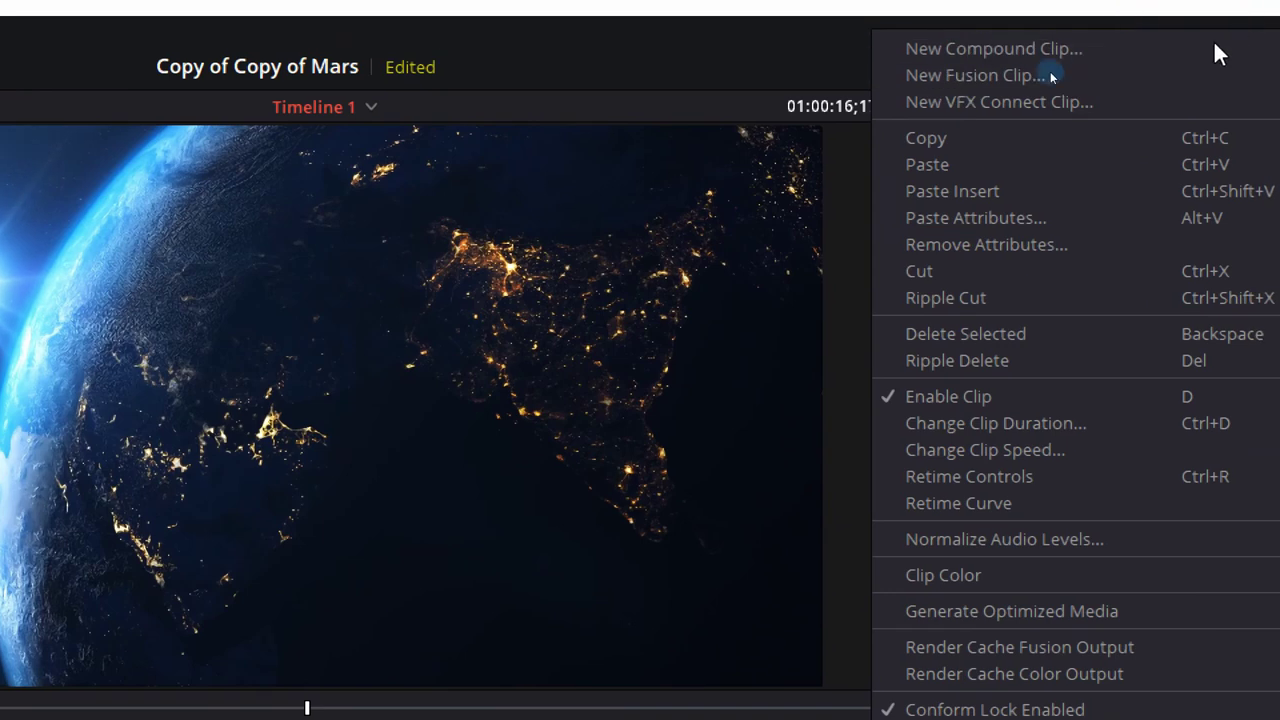
# Combine the selected clips into a new Fusion clip and show its input nodes on the Fusion page.
pyautogui.click(961, 75)
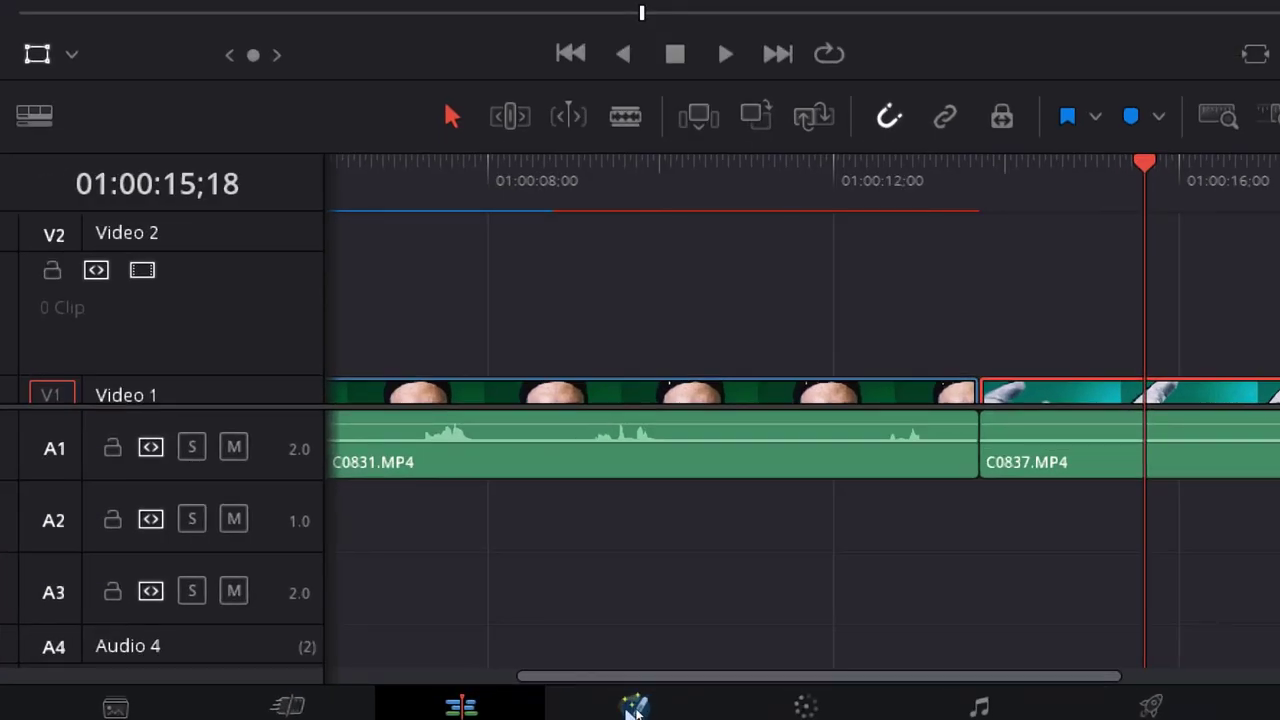
pyautogui.click(635, 708)
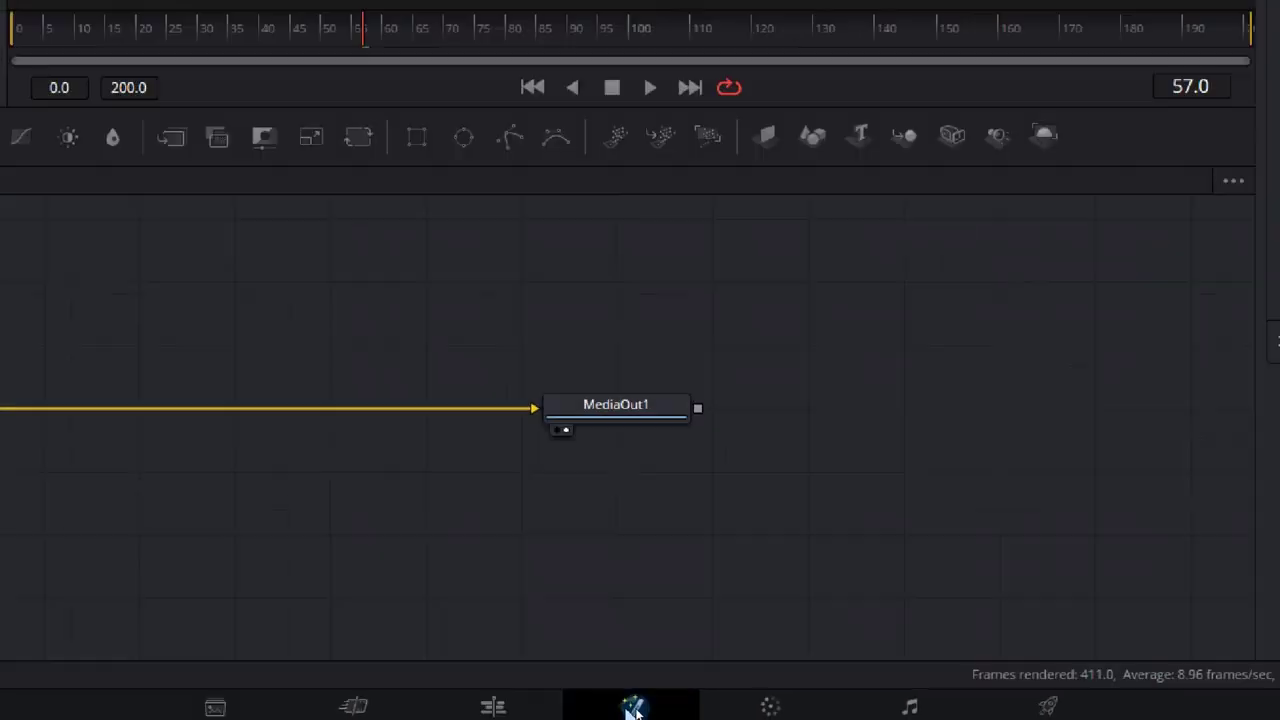
pyautogui.moveTo(471, 463); pyautogui.dragTo(606, 451)
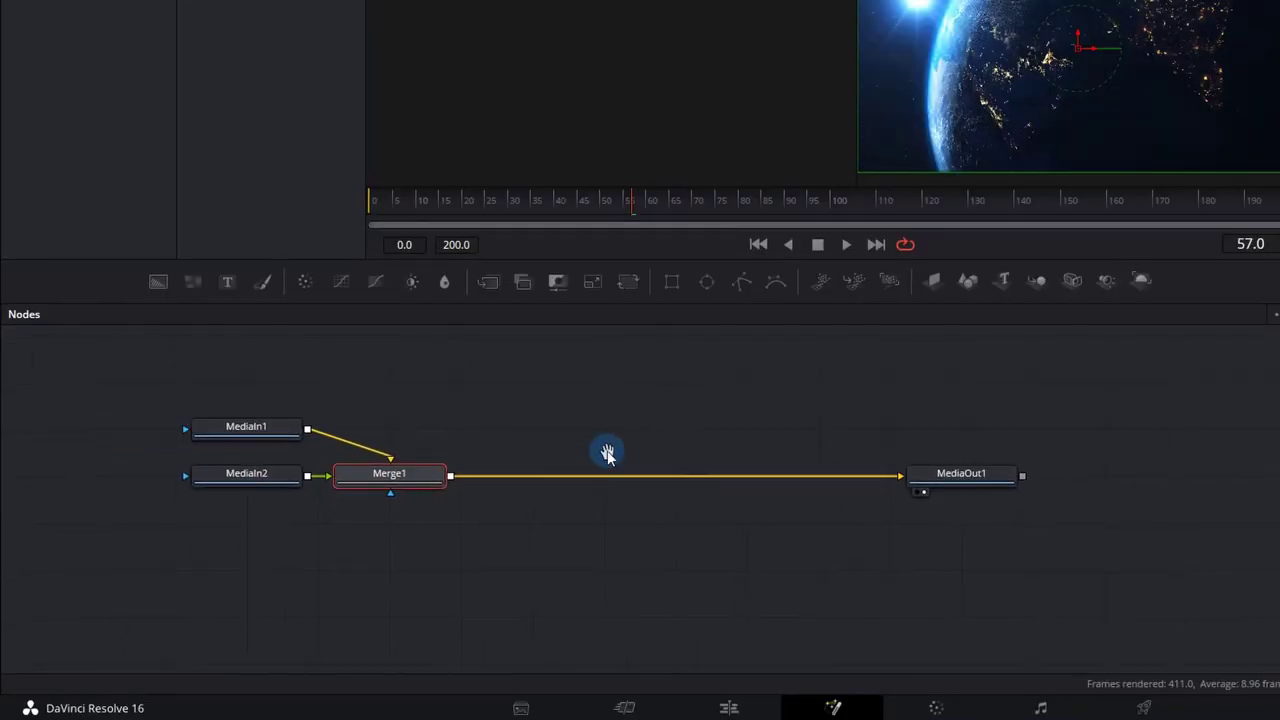
# Rename MediaIn1 to Glove and MediaIn2 to Earth, feeding Glove into Merge1 with Earth as background.
pyautogui.click(258, 431)
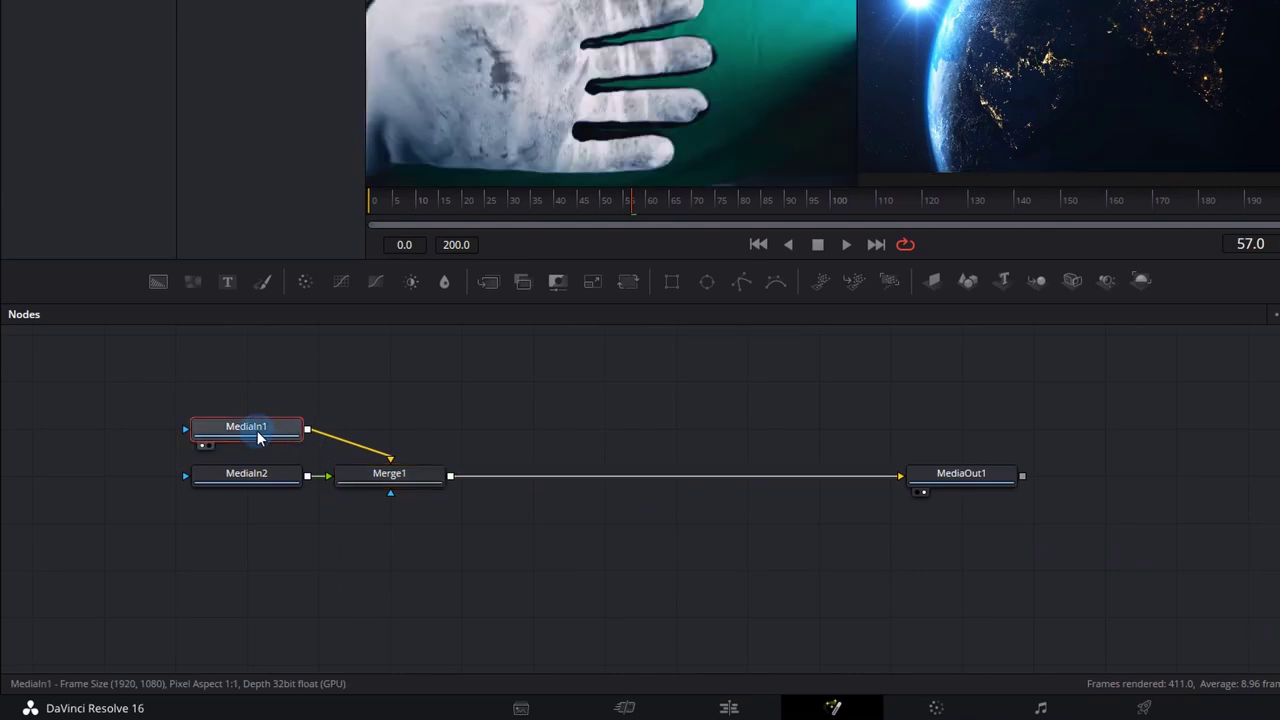
pyautogui.press('F2')
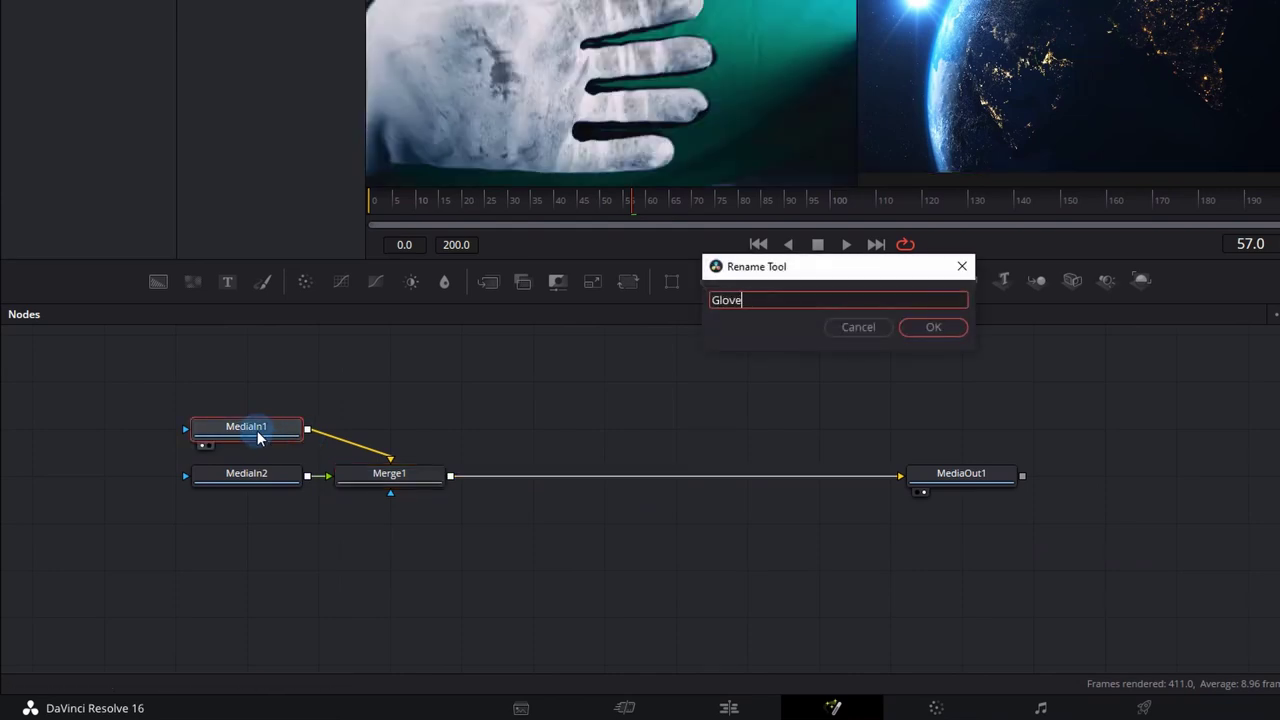
pyautogui.click(933, 327)
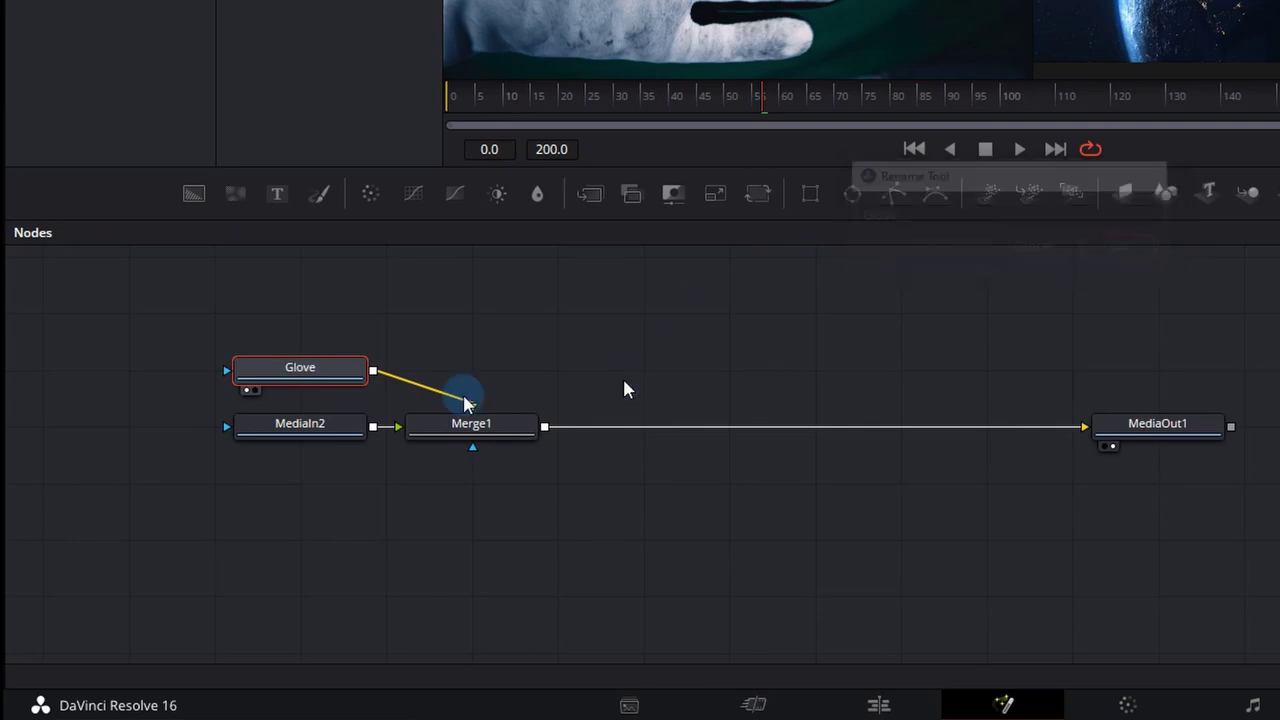
pyautogui.click(336, 428)
pyautogui.press('F2')
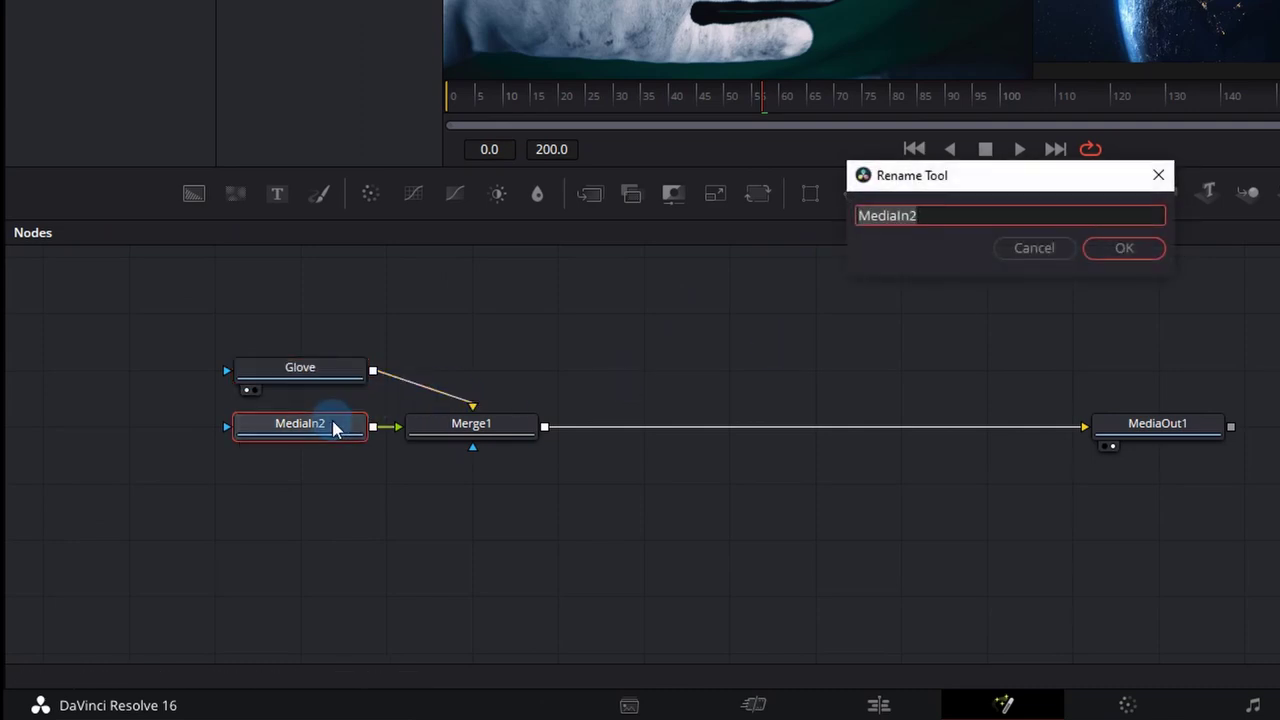
pyautogui.click(1124, 248)
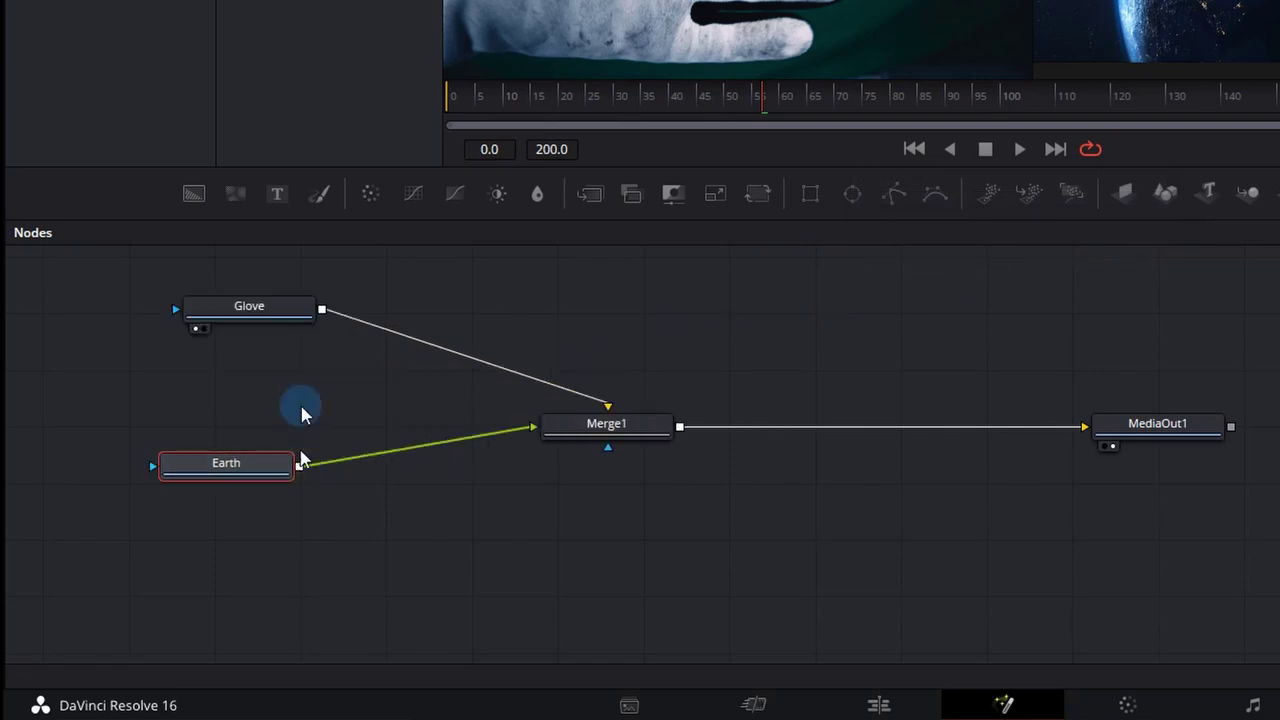
pyautogui.moveTo(322, 309); pyautogui.dragTo(530, 425)
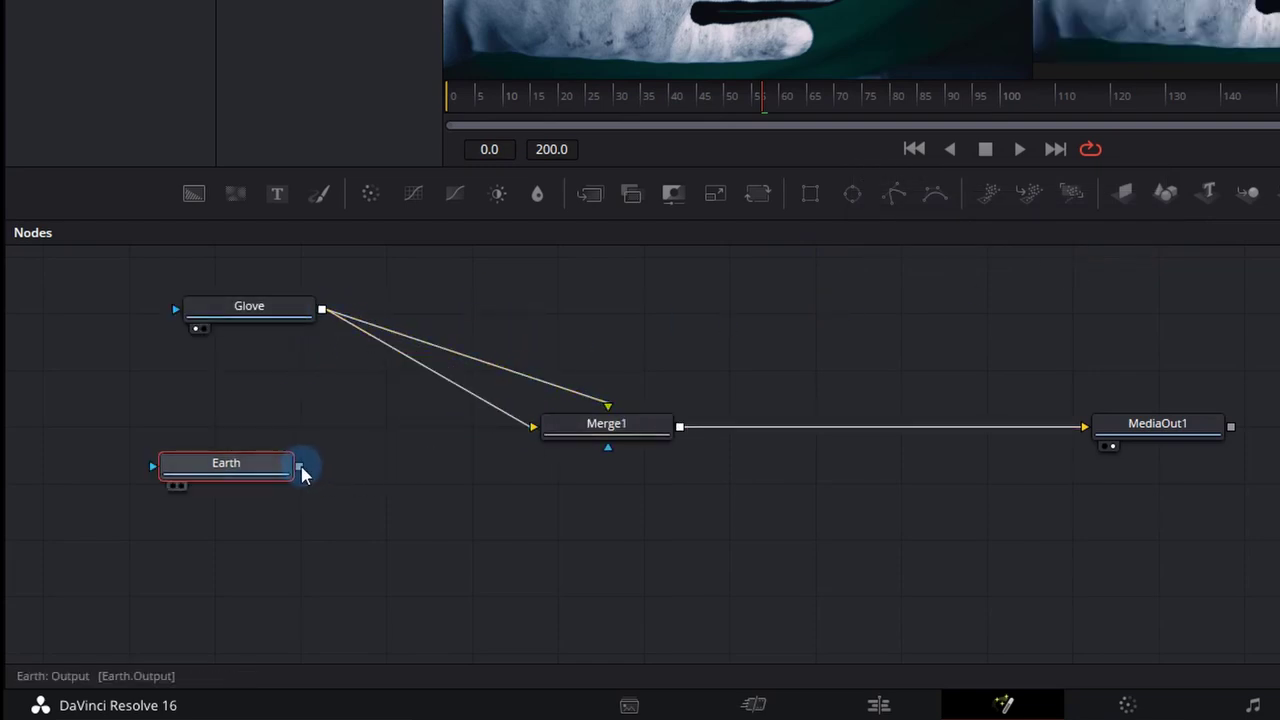
pyautogui.moveTo(299, 465); pyautogui.dragTo(537, 430)
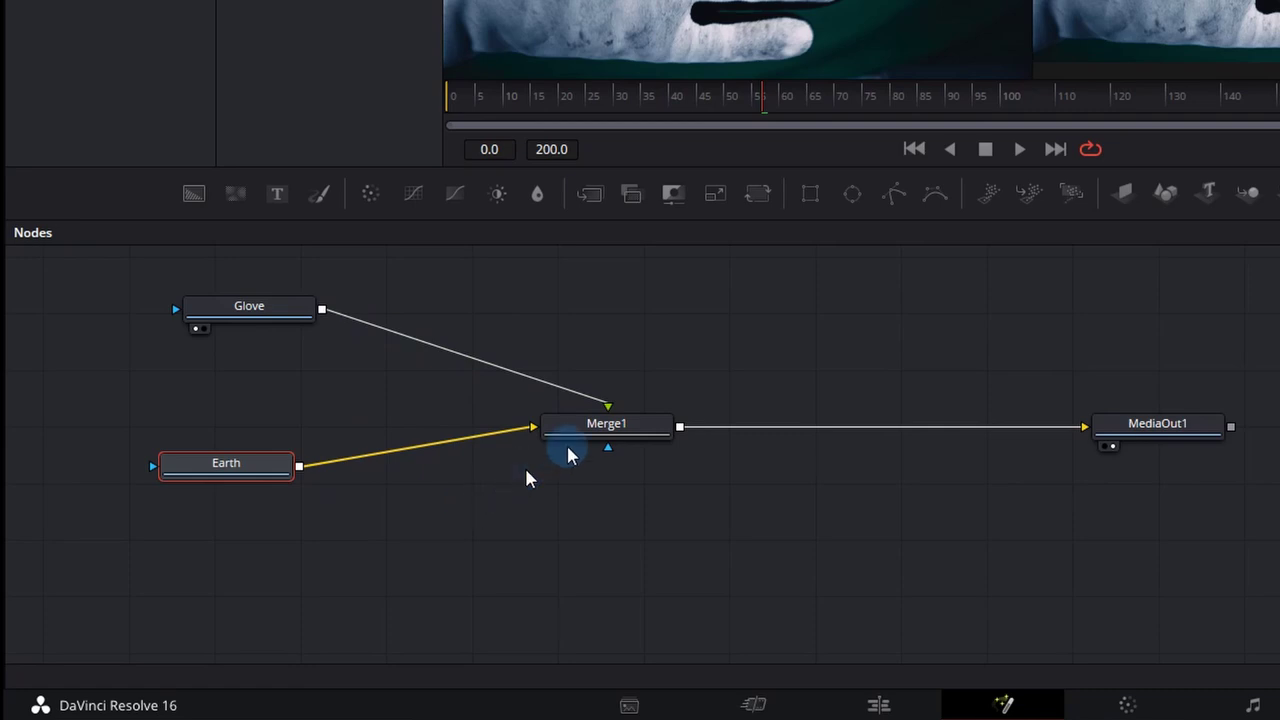
# Add a Delta Keyer after the Glove input and sample the teal screen as the key colour.
pyautogui.click(266, 311)
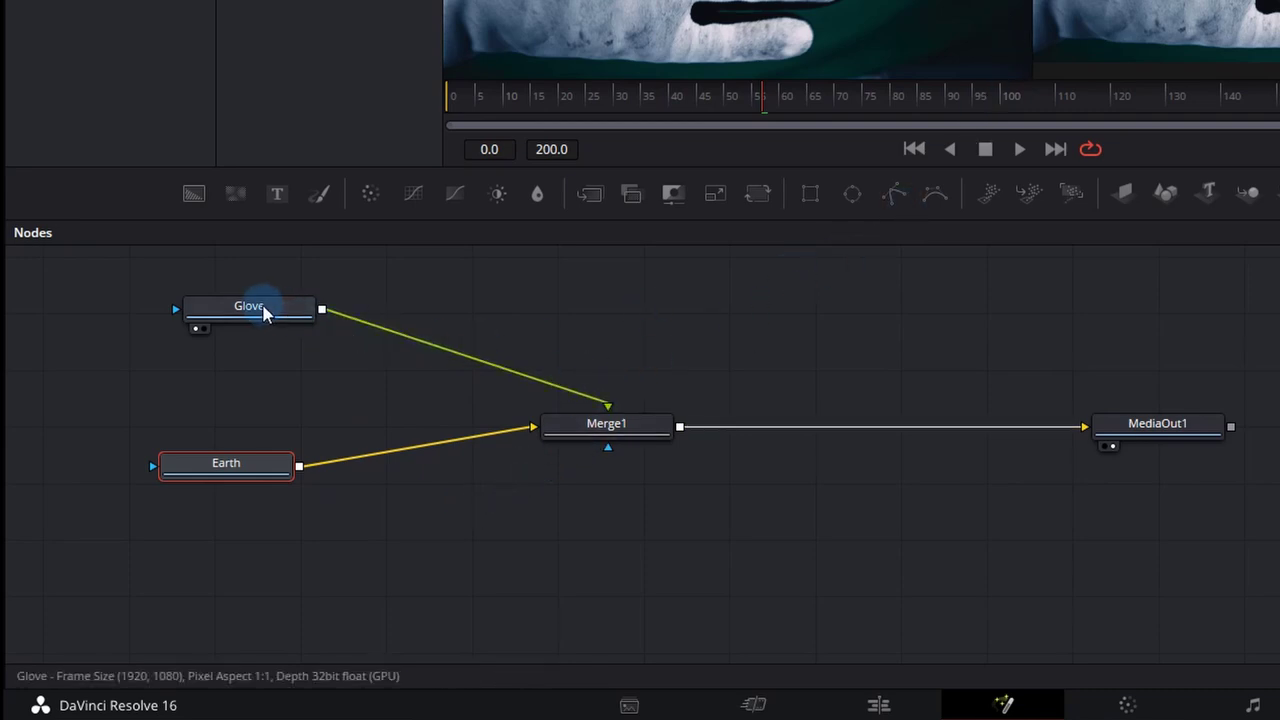
pyautogui.hotkey('shift', 'space')
pyautogui.write('planar')
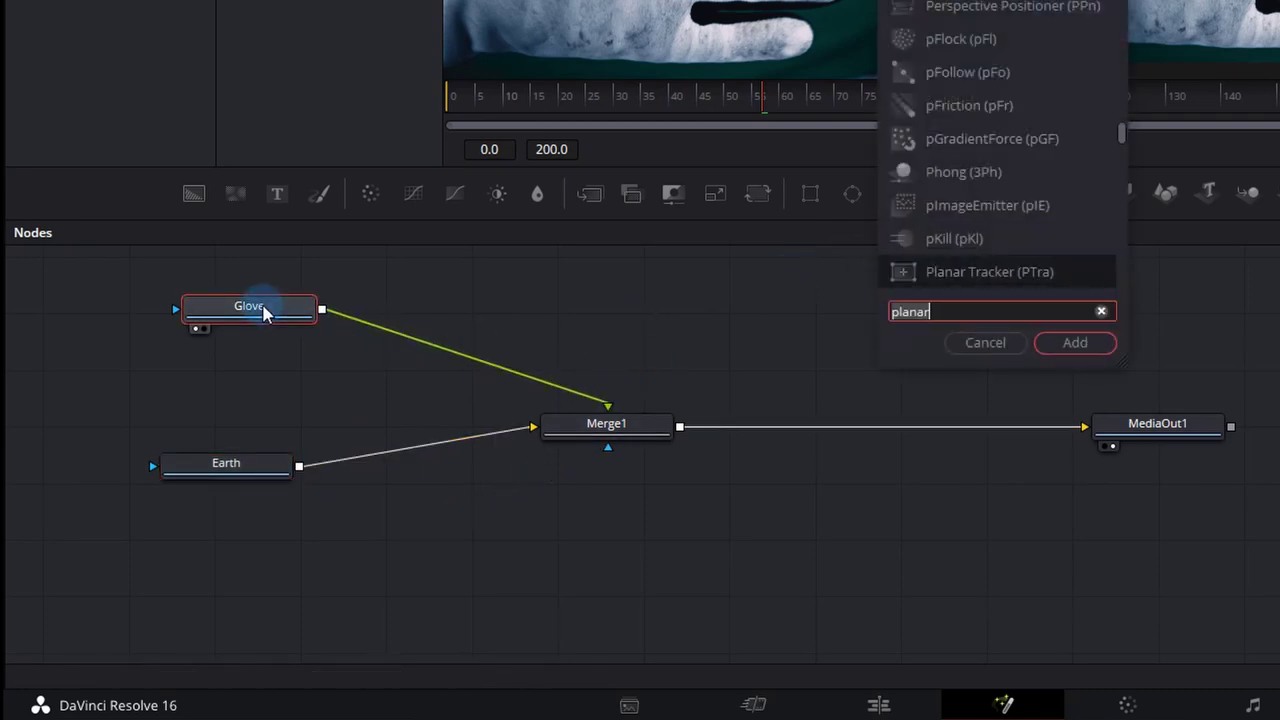
pyautogui.press('BackSpace')
pyautogui.press('BackSpace')
pyautogui.press('BackSpace')
pyautogui.press('BackSpace')
pyautogui.press('BackSpace')
pyautogui.press('BackSpace')
pyautogui.write('delt')
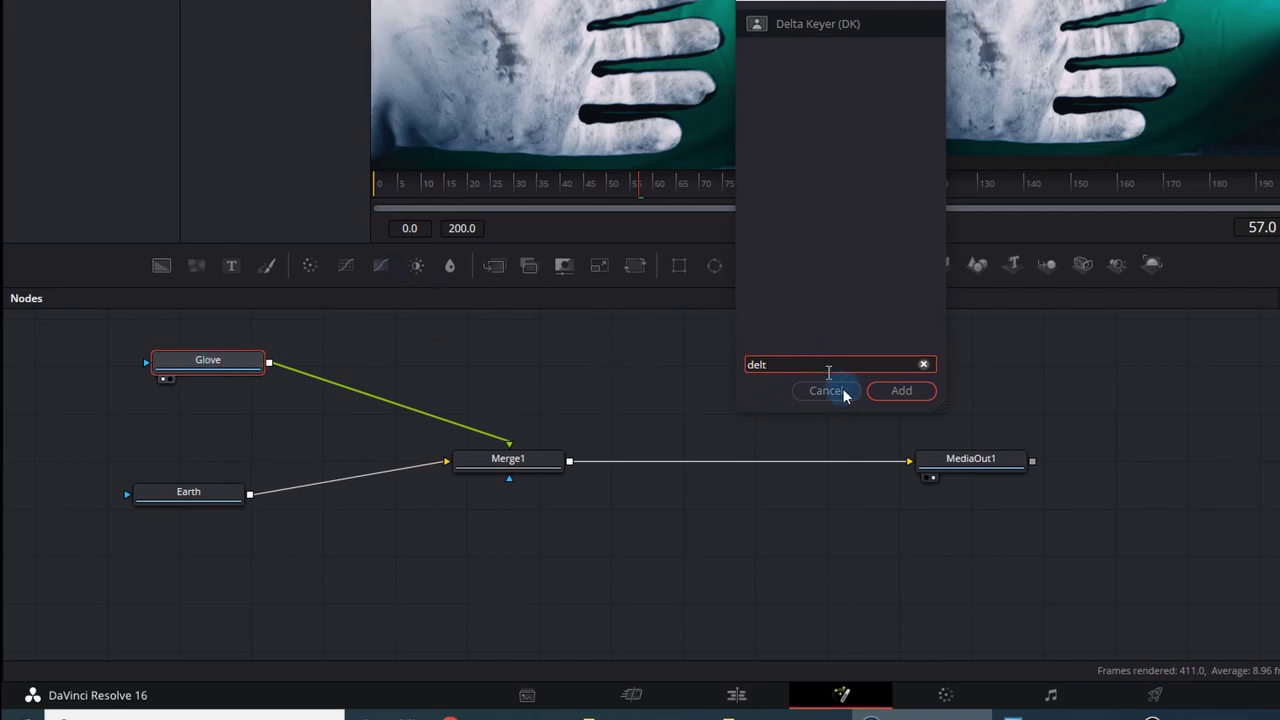
pyautogui.click(899, 390)
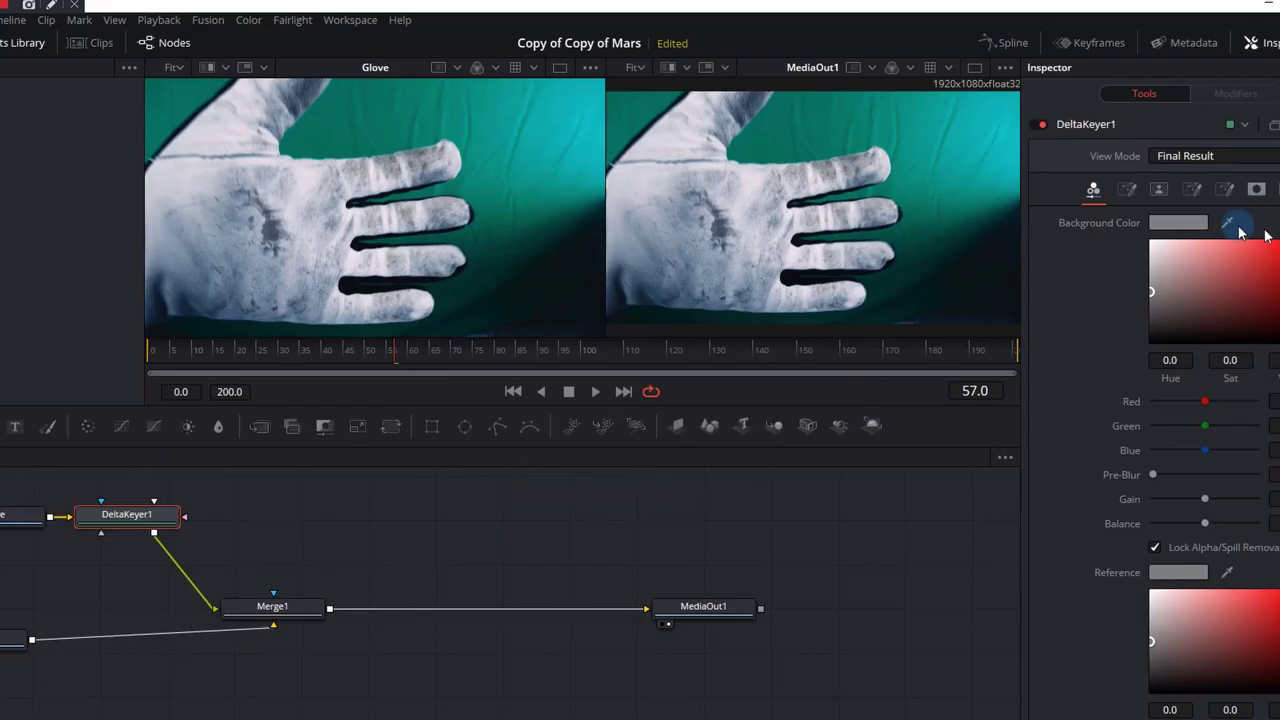
pyautogui.moveTo(1238, 230); pyautogui.dragTo(942, 150)
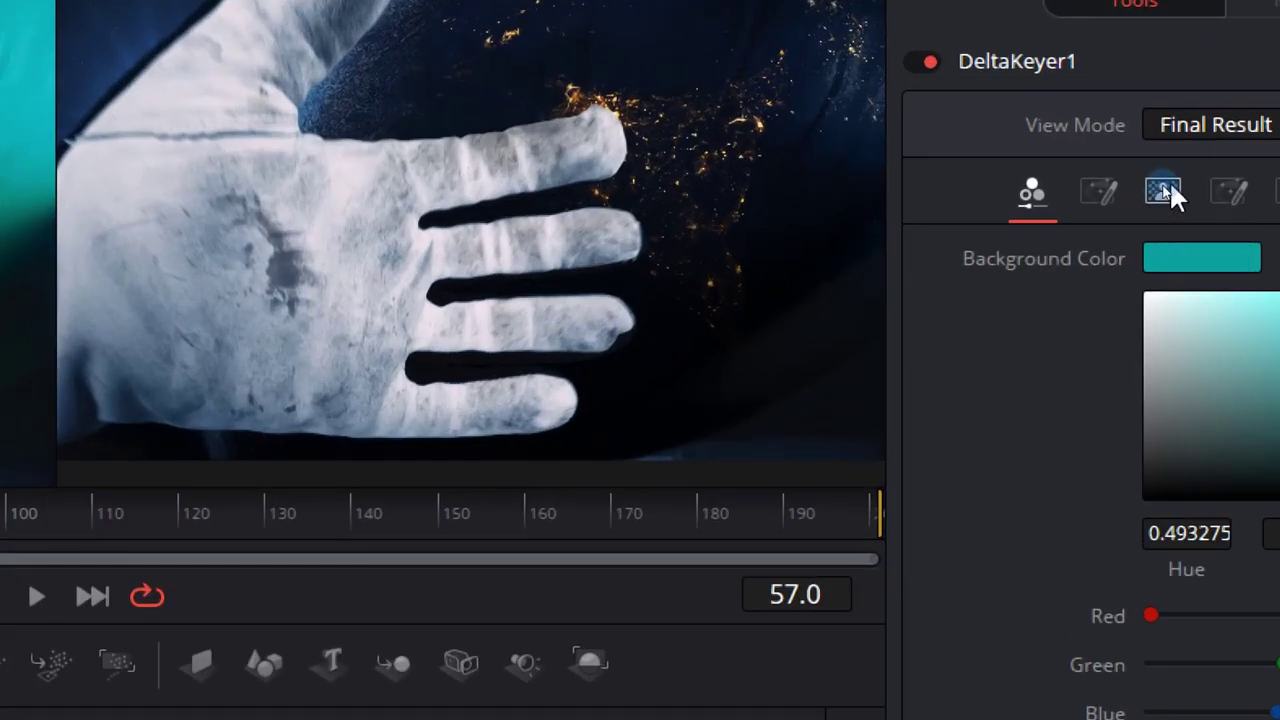
# Set the Delta Keyer's matte Threshold Low to 0.078 and High to 0.867.
pyautogui.click(1163, 190)
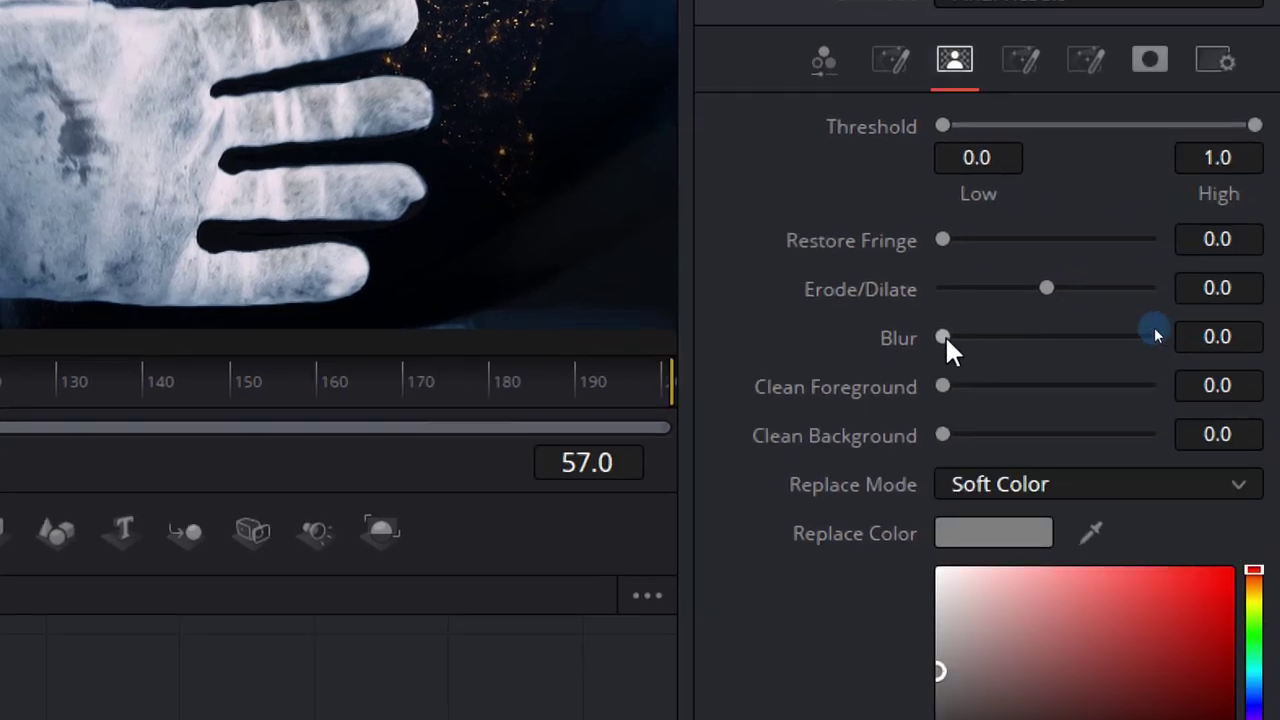
pyautogui.moveTo(942, 126); pyautogui.dragTo(964, 124)
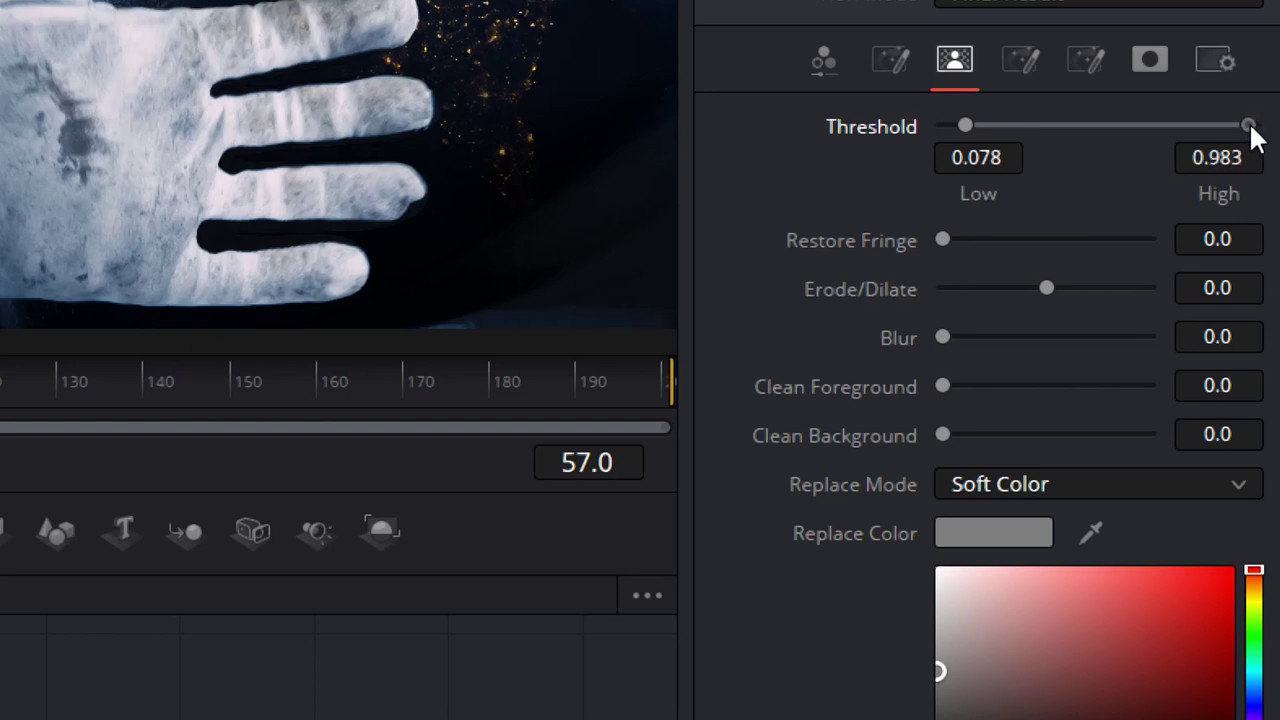
pyautogui.moveTo(1222, 126); pyautogui.dragTo(1214, 126)
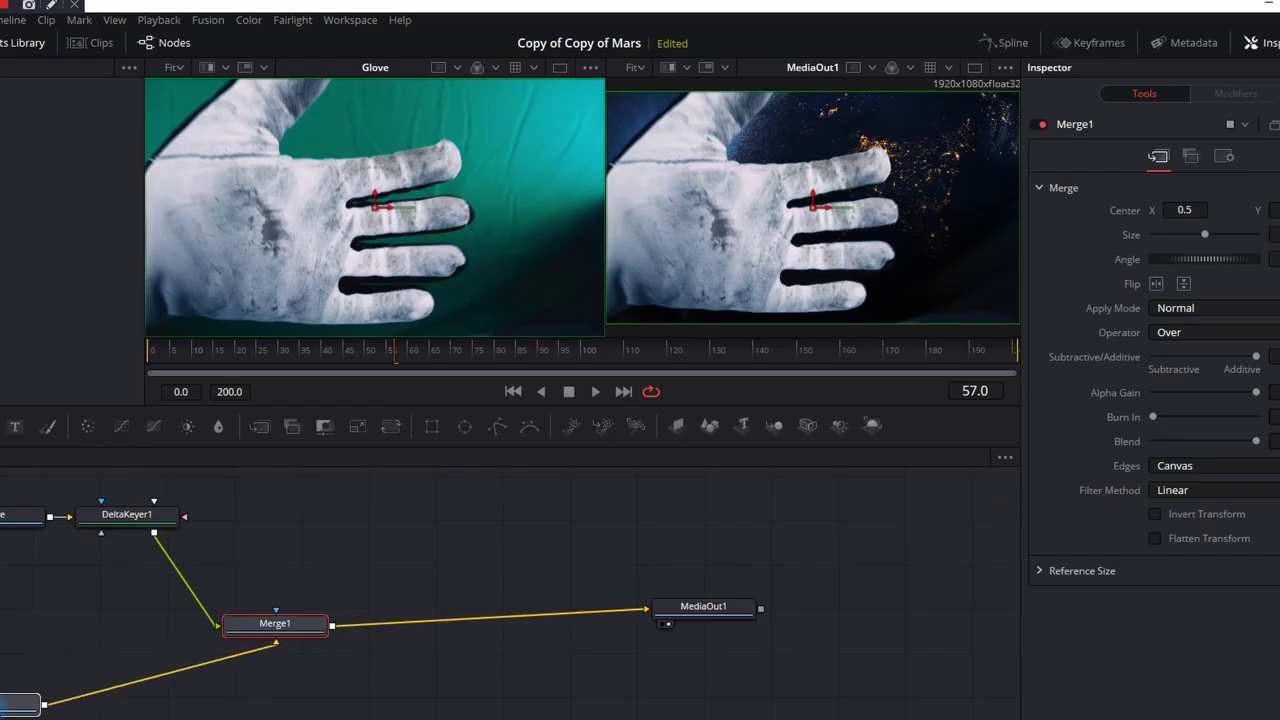
pyautogui.click(20, 704)
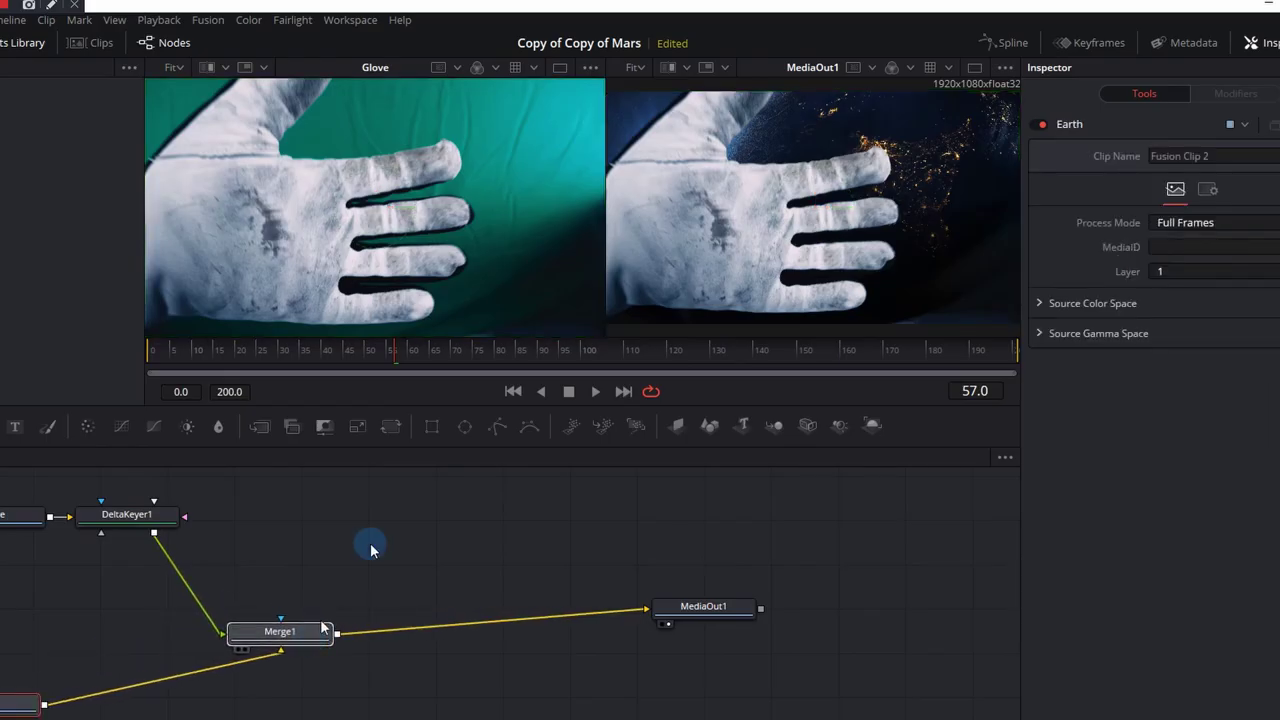
pyautogui.click(323, 628)
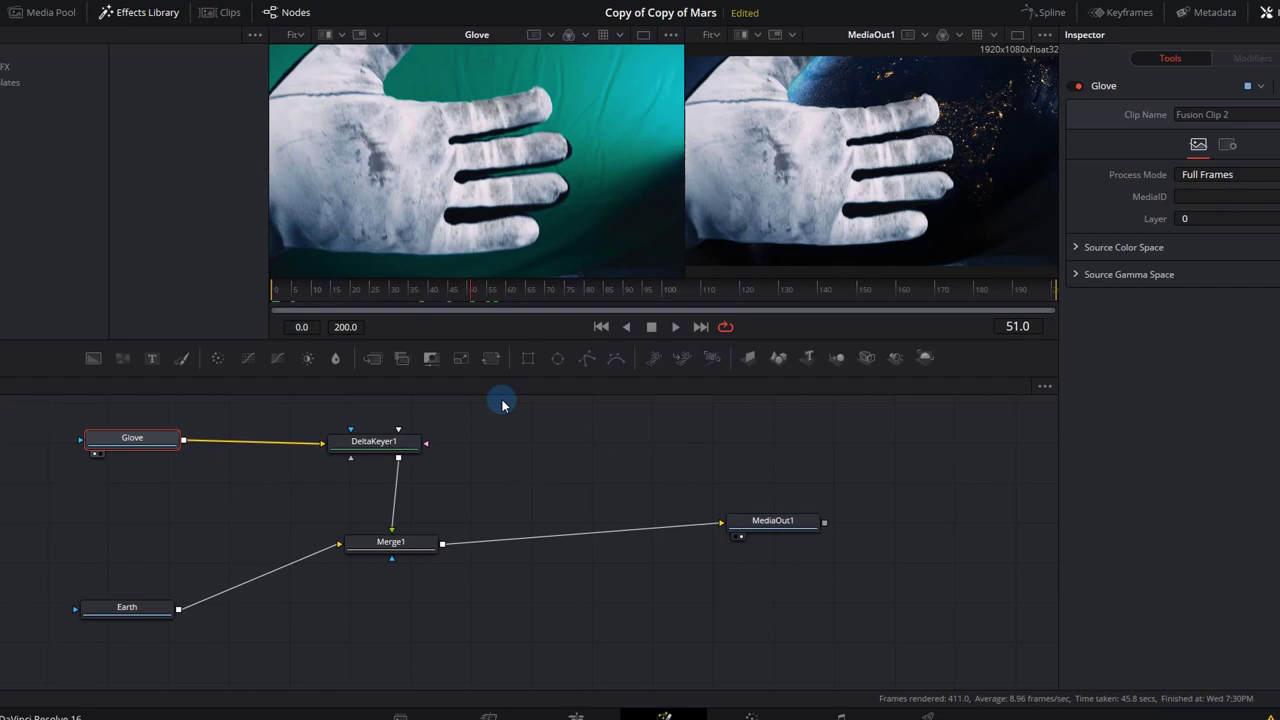
# Add a Planar Tracker node right after the Glove input.
pyautogui.hotkey('shift', 'space')
pyautogui.write('plan')
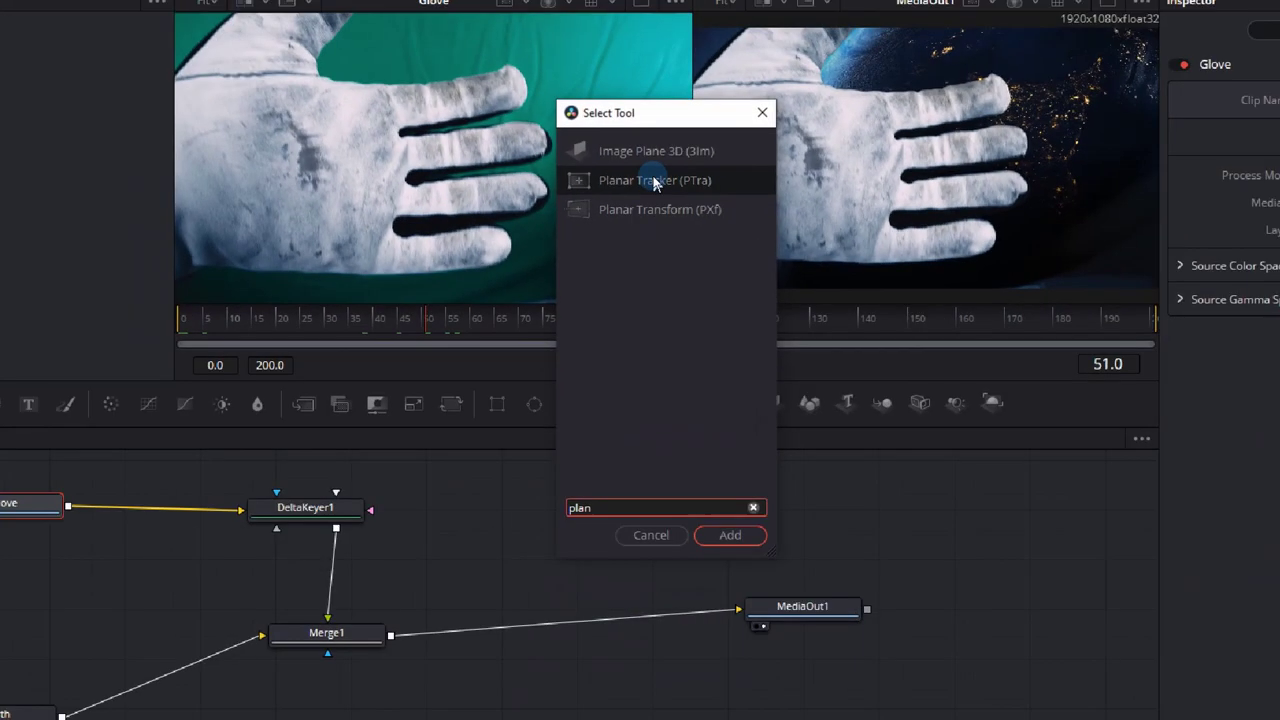
pyautogui.click(655, 183)
pyautogui.click(729, 534)
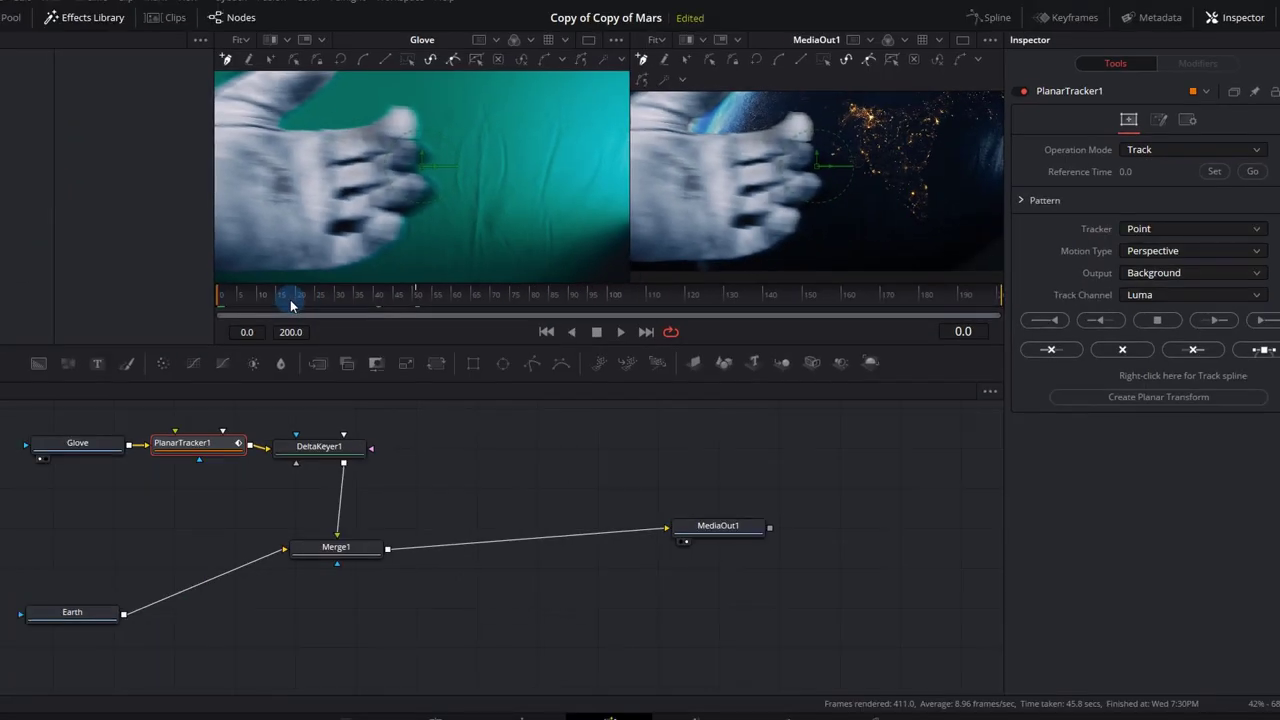
# Outline the glove's palm with a tracking polygon and set frame 0 as the reference.
pyautogui.click(257, 187)
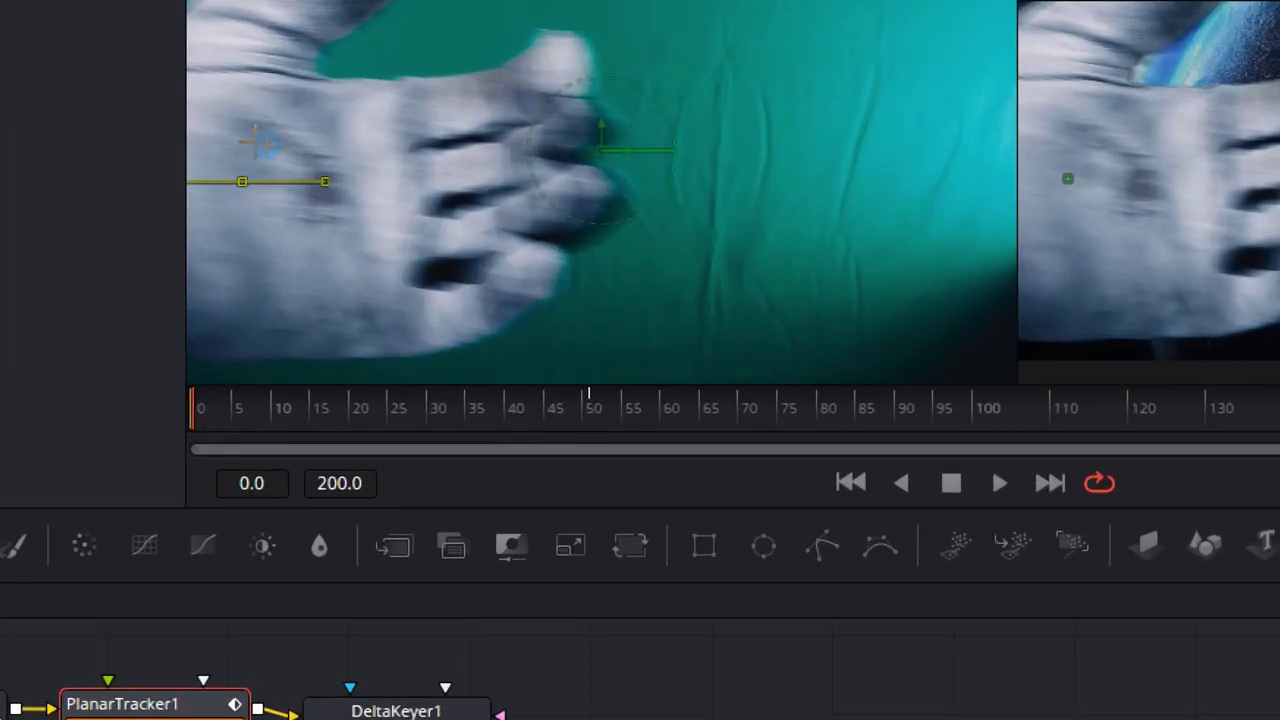
pyautogui.click(327, 101)
pyautogui.click(371, 124)
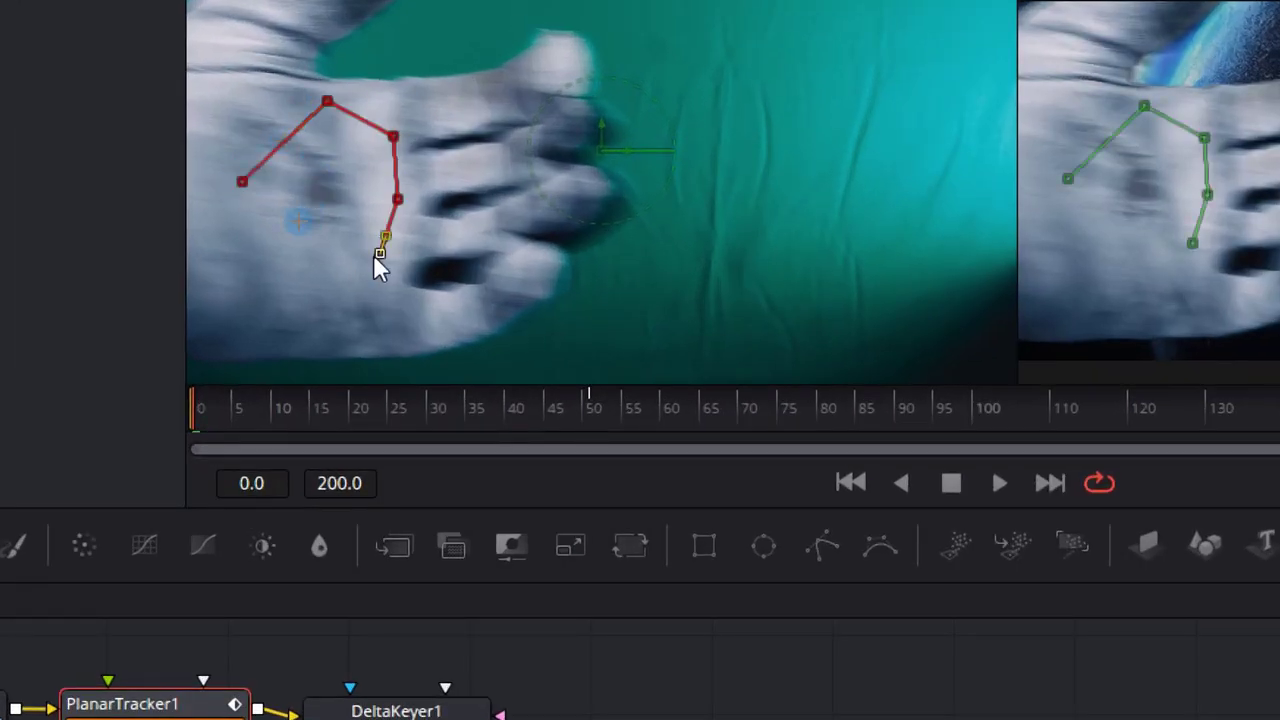
pyautogui.click(303, 271)
pyautogui.click(214, 252)
pyautogui.click(243, 183)
pyautogui.click(1213, 171)
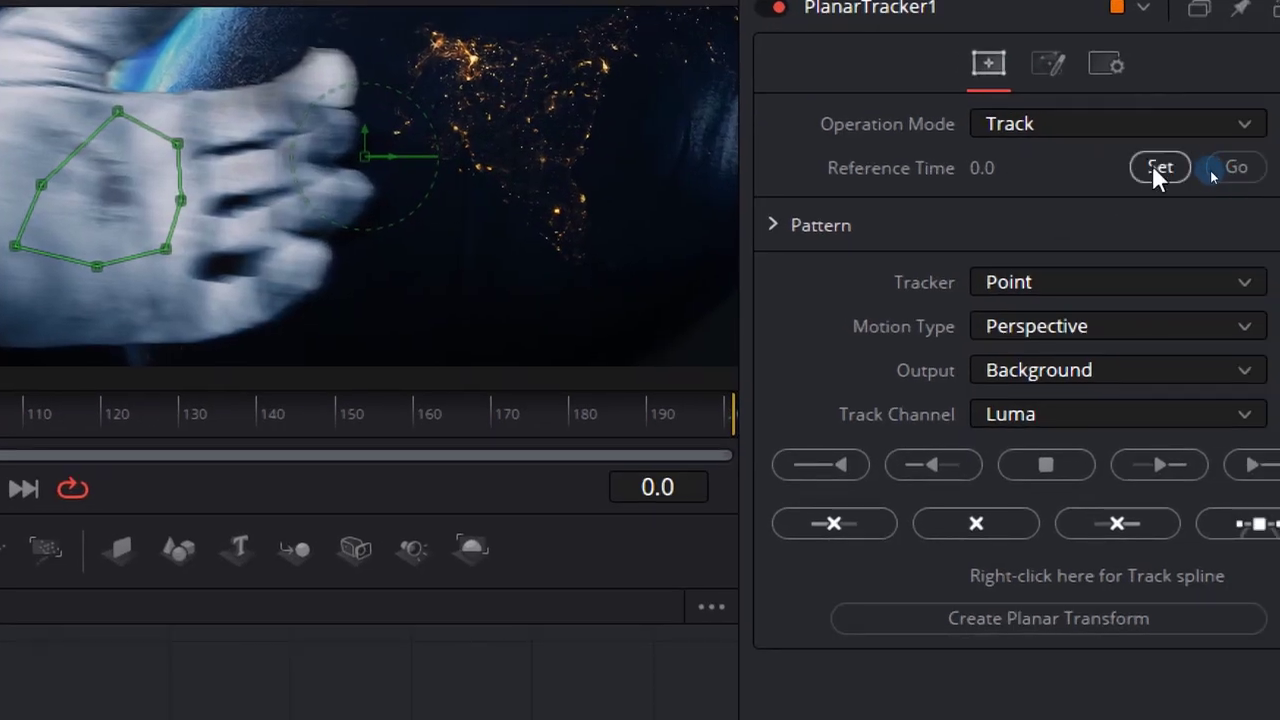
# Set the tracker's motion type to Translation and track the palm through to the last frame.
pyautogui.click(1160, 285)
pyautogui.click(1159, 312)
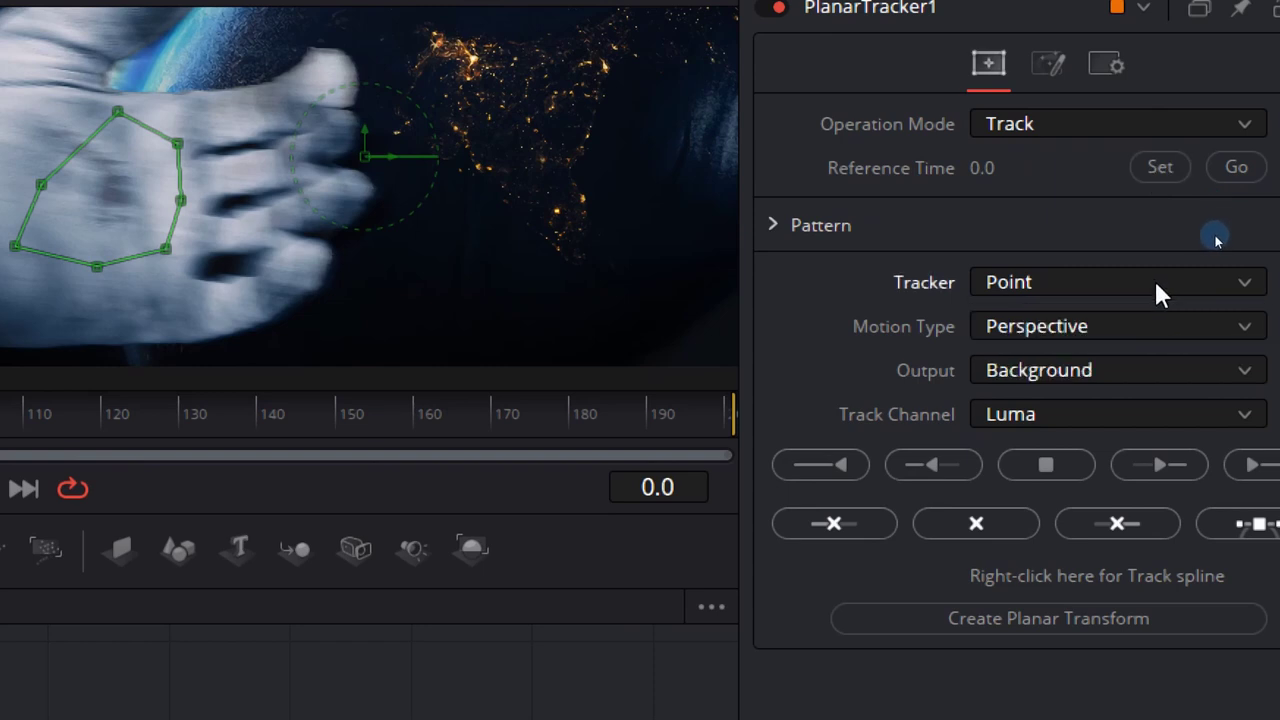
pyautogui.click(1167, 336)
pyautogui.click(1163, 362)
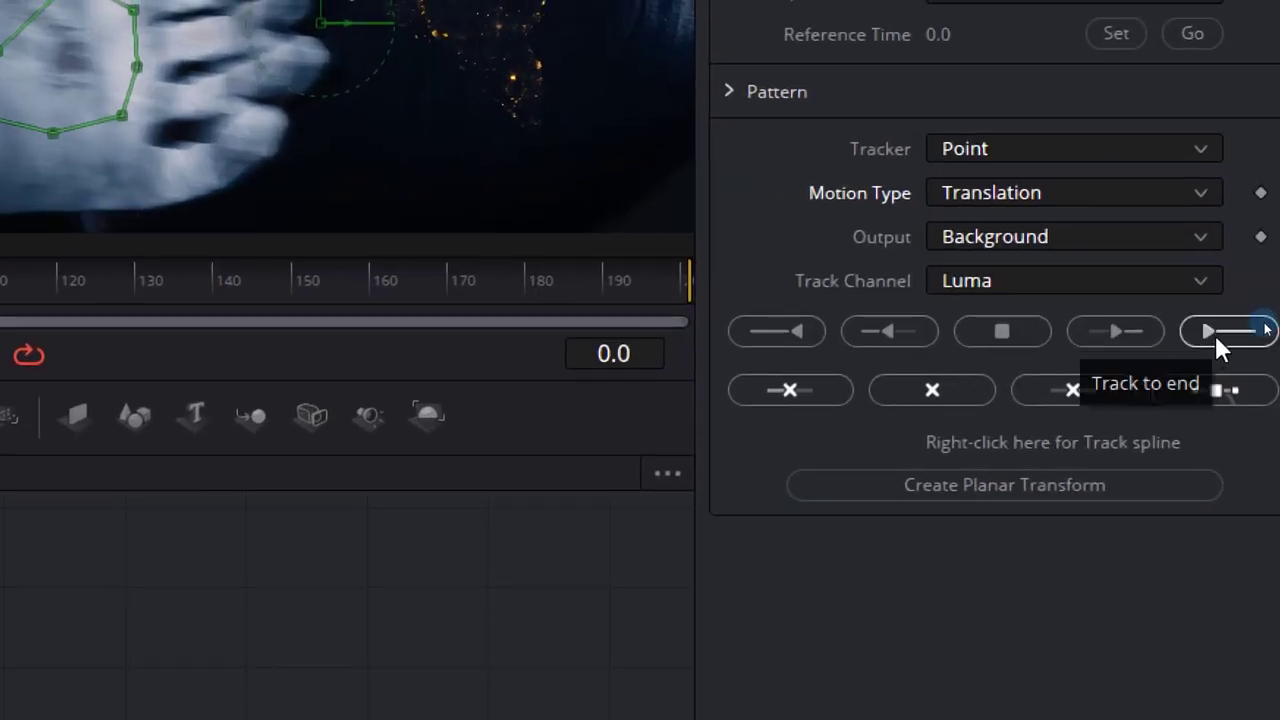
pyautogui.click(1214, 332)
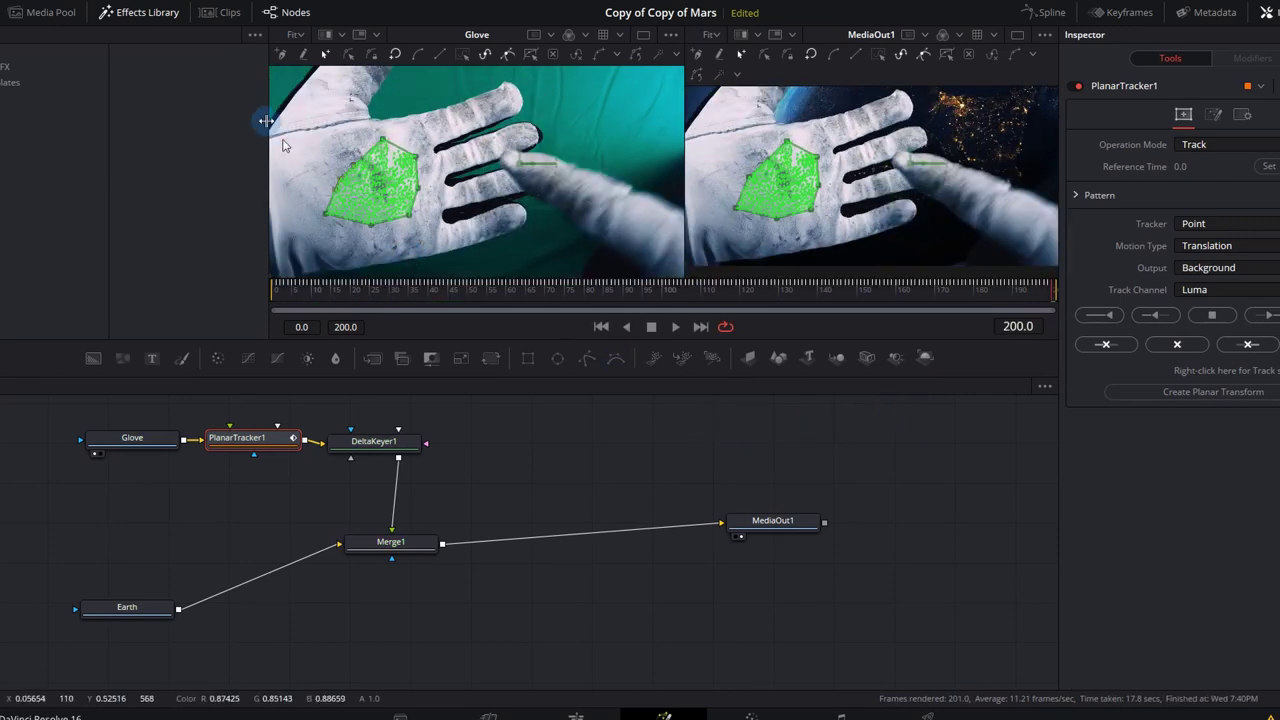
pyautogui.click(45, 12)
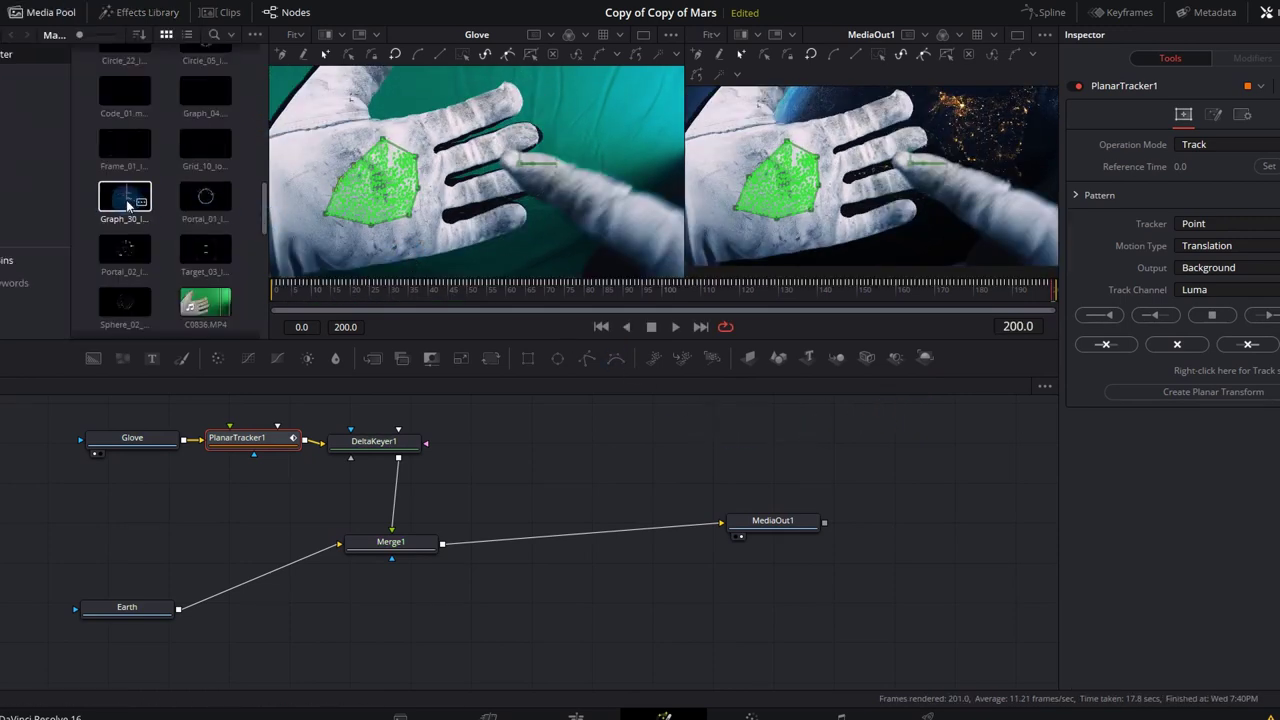
# Add the Graph_30 loop clip to the node graph and rename it OxygenMeter.
pyautogui.moveTo(128, 205); pyautogui.dragTo(625, 437)
pyautogui.press('F2')
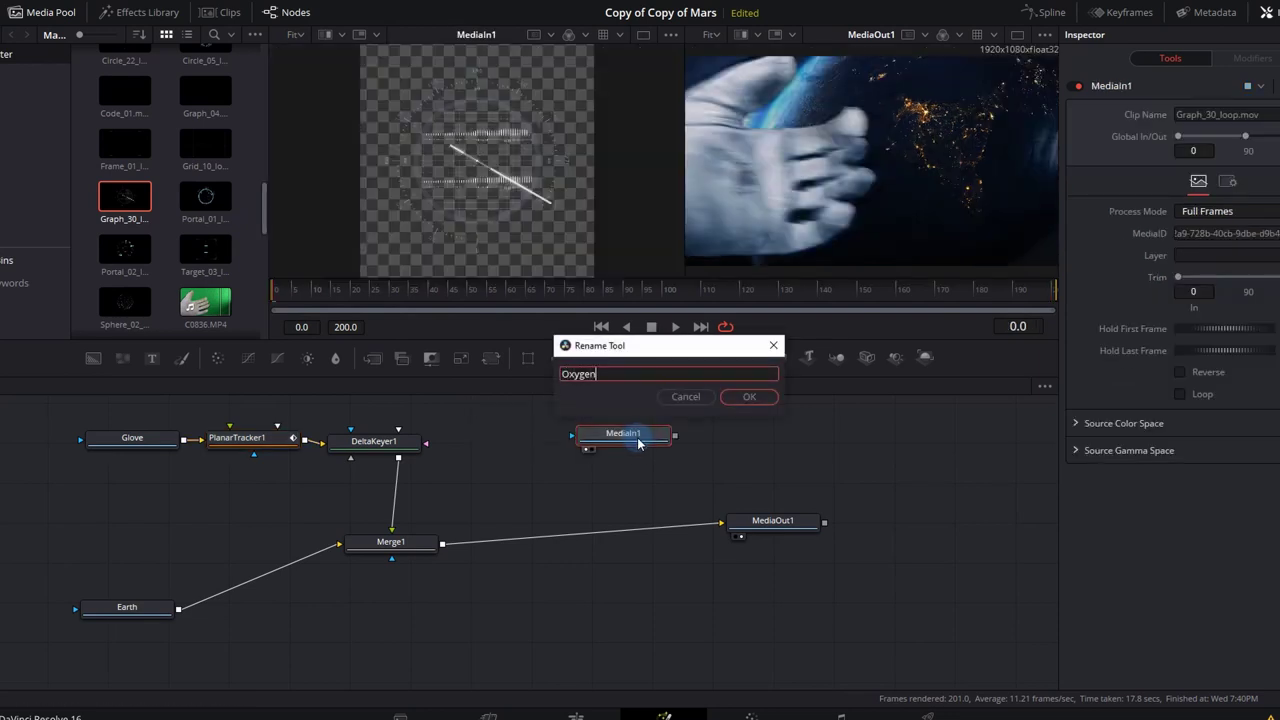
pyautogui.write('OxygenMeter')
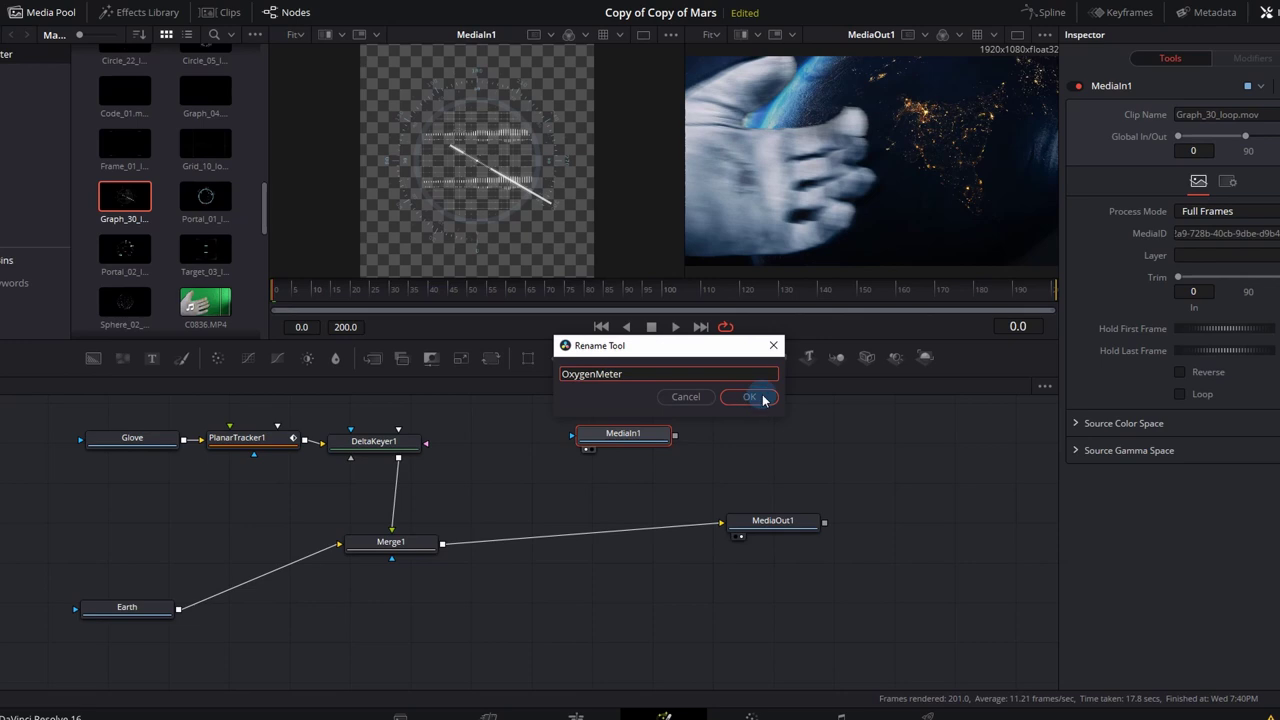
pyautogui.click(749, 397)
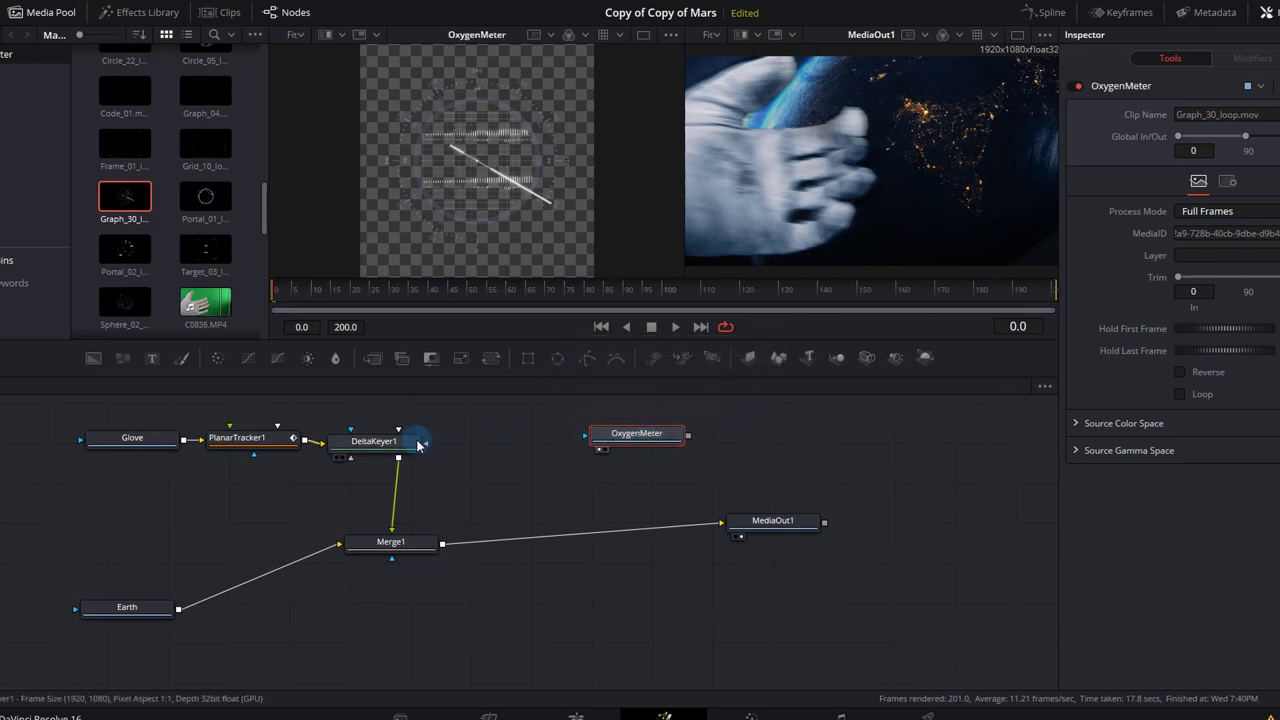
# Rearrange the DeltaKeyer1 and OxygenMeter nodes in the graph.
pyautogui.moveTo(400, 443); pyautogui.dragTo(425, 462)
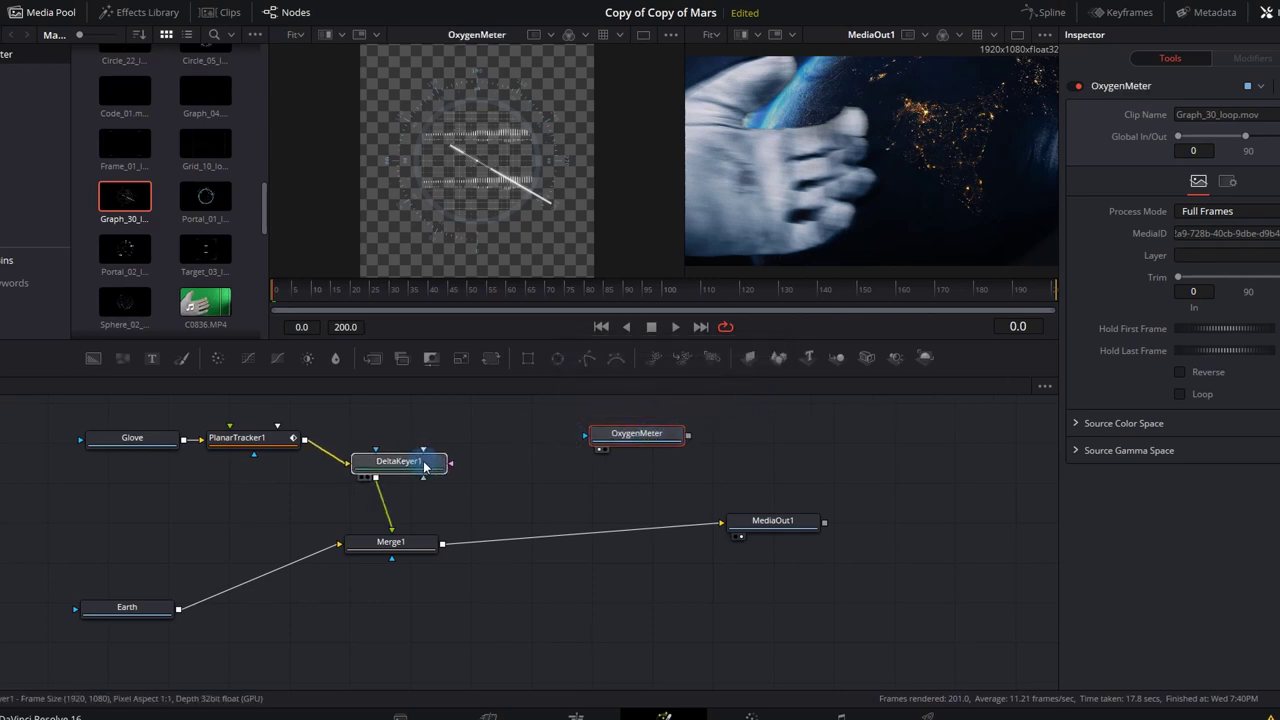
pyautogui.click(275, 445)
pyautogui.moveTo(400, 462); pyautogui.dragTo(412, 477)
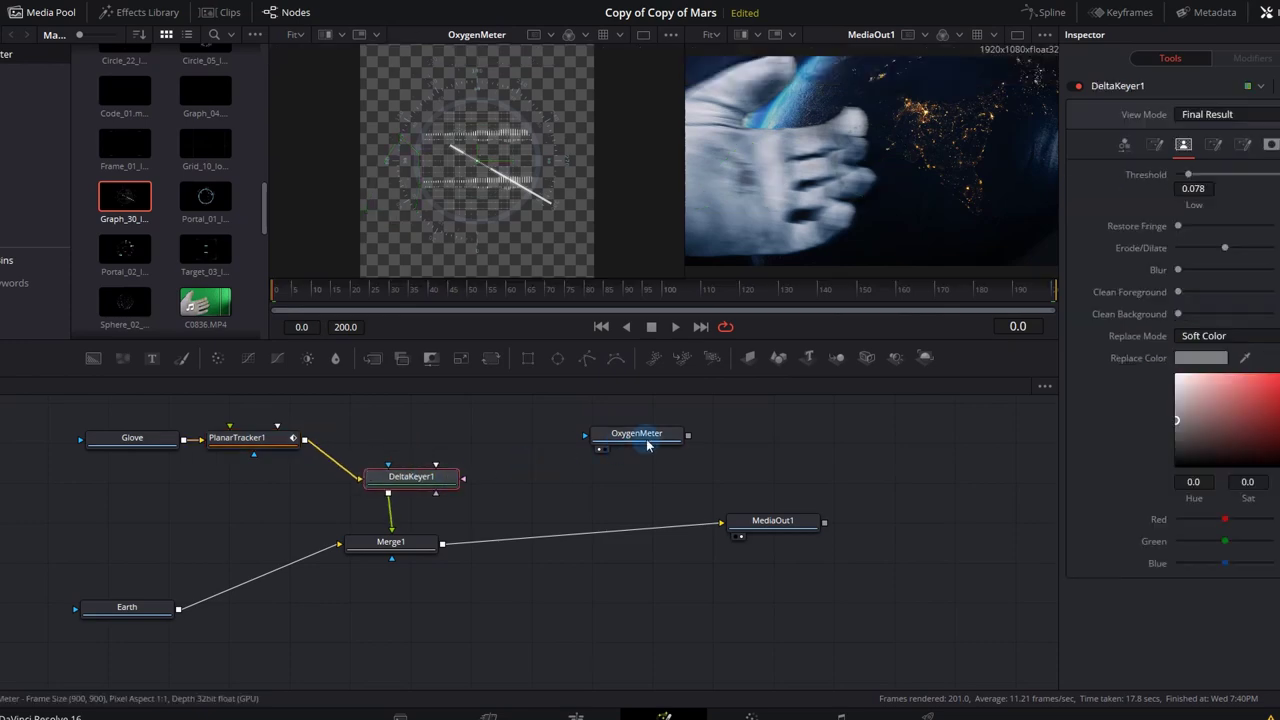
pyautogui.moveTo(646, 445); pyautogui.dragTo(593, 442)
pyautogui.click(593, 442)
pyautogui.click(255, 440)
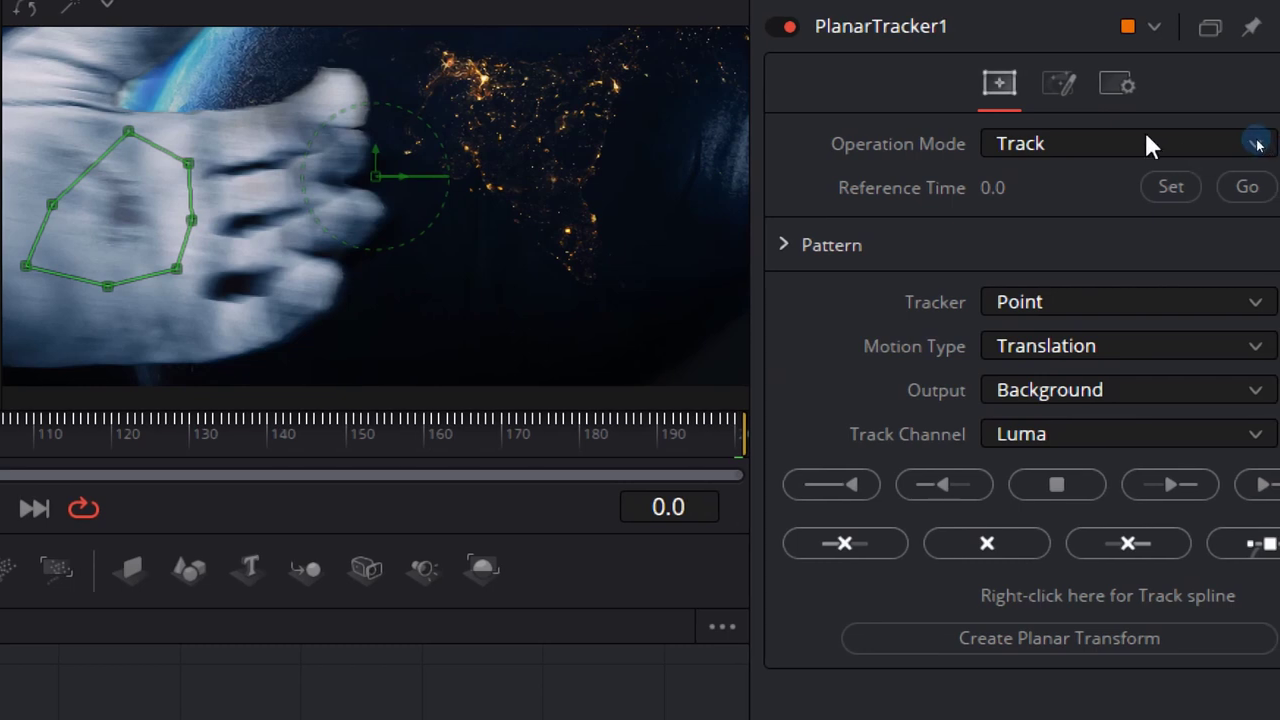
# Switch PlanarTracker1 to Corner Pin mode and drag the pin's corners onto the glove's palm.
pyautogui.click(1258, 146)
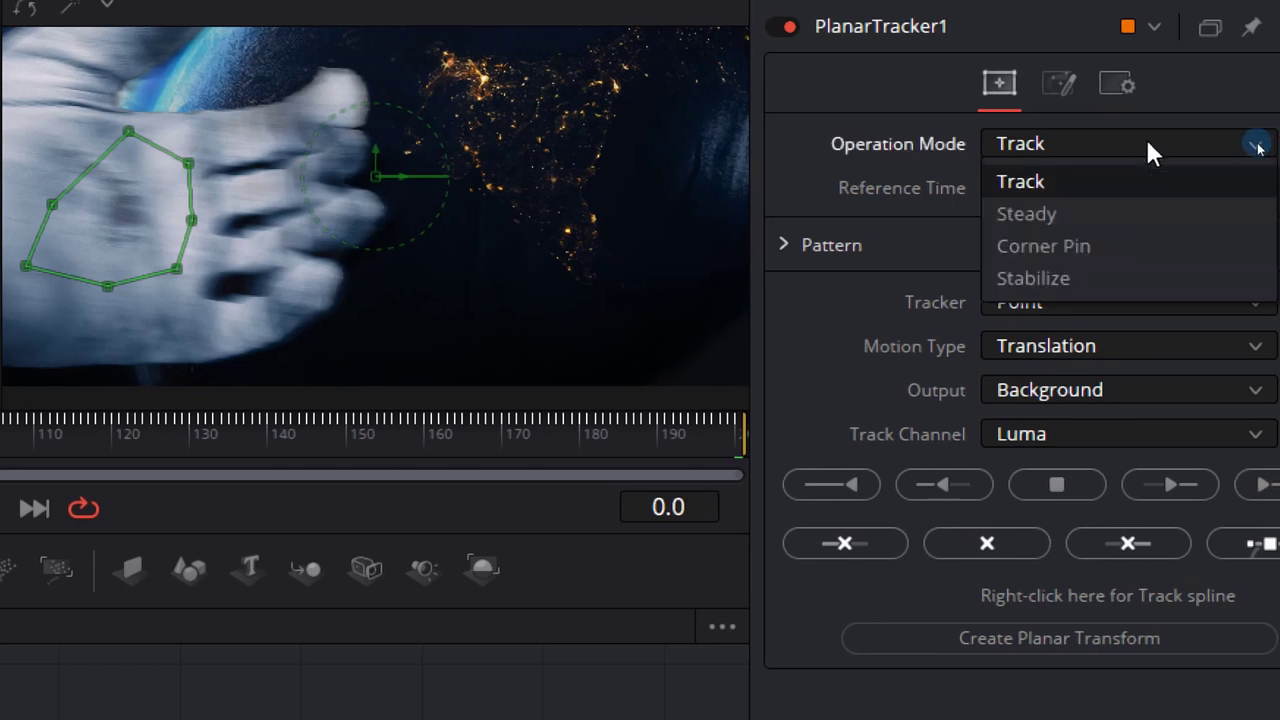
pyautogui.click(1098, 246)
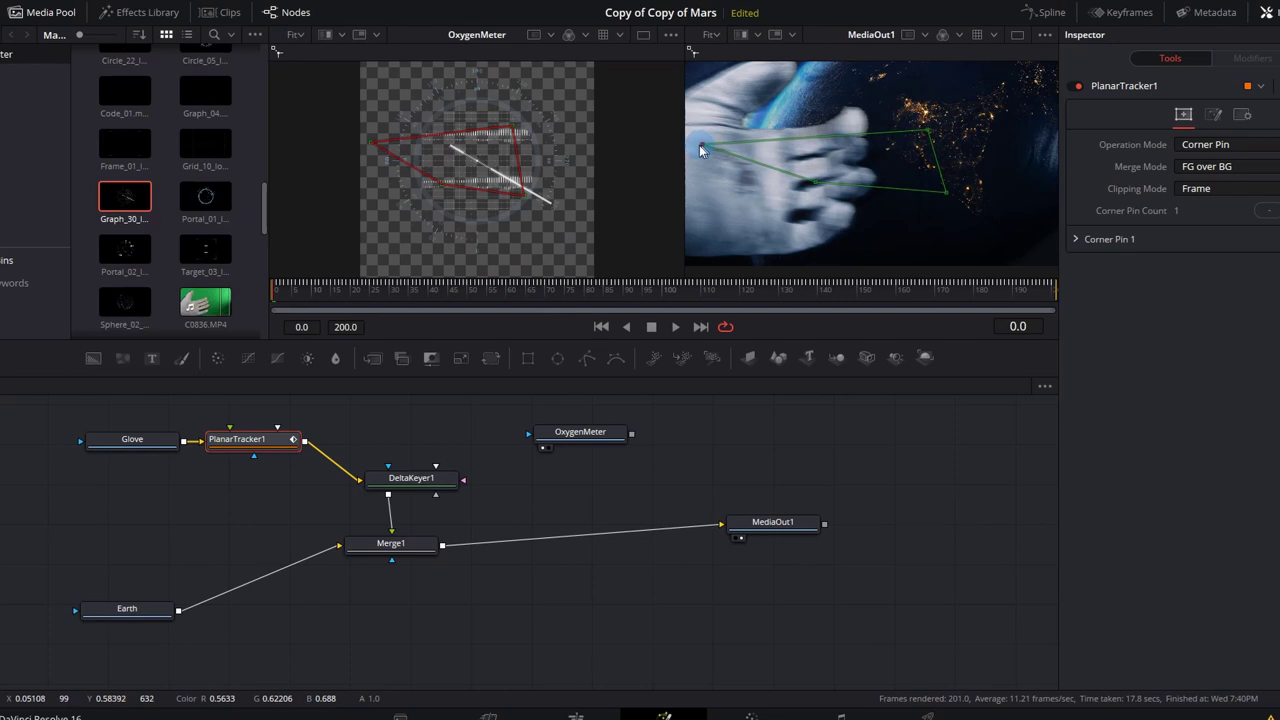
pyautogui.moveTo(814, 182); pyautogui.dragTo(693, 226)
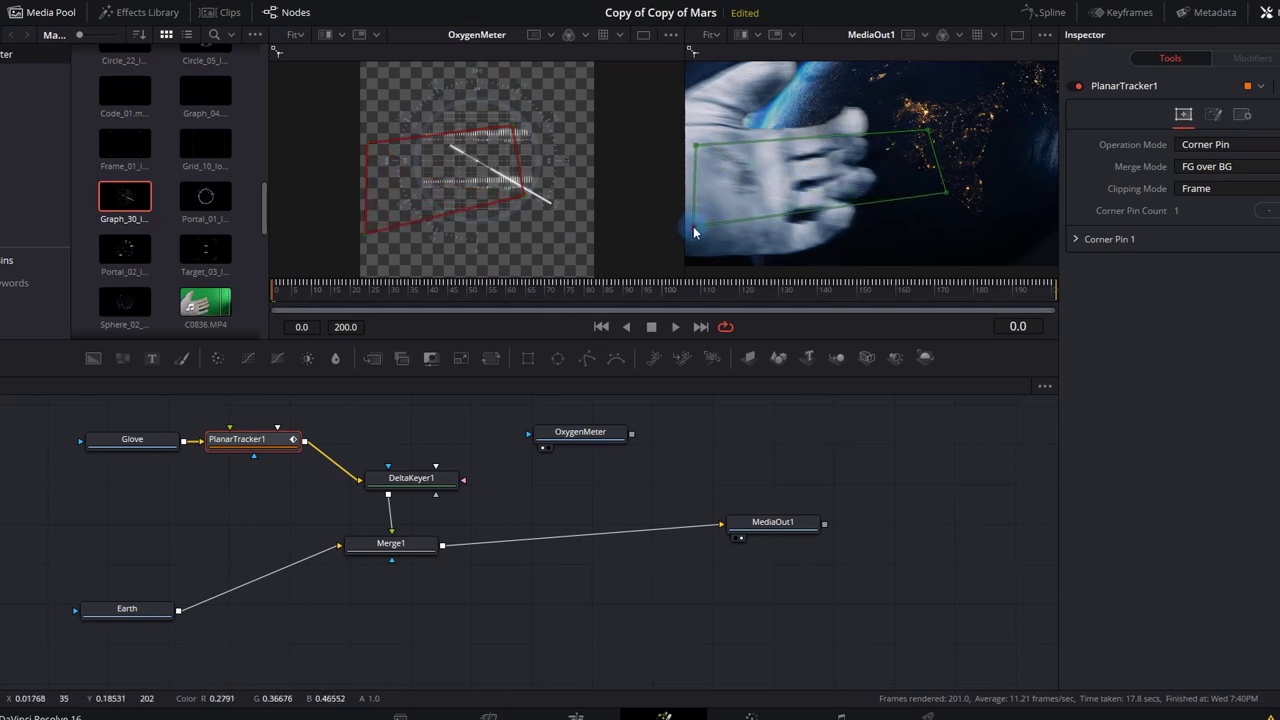
pyautogui.moveTo(929, 130); pyautogui.dragTo(785, 136)
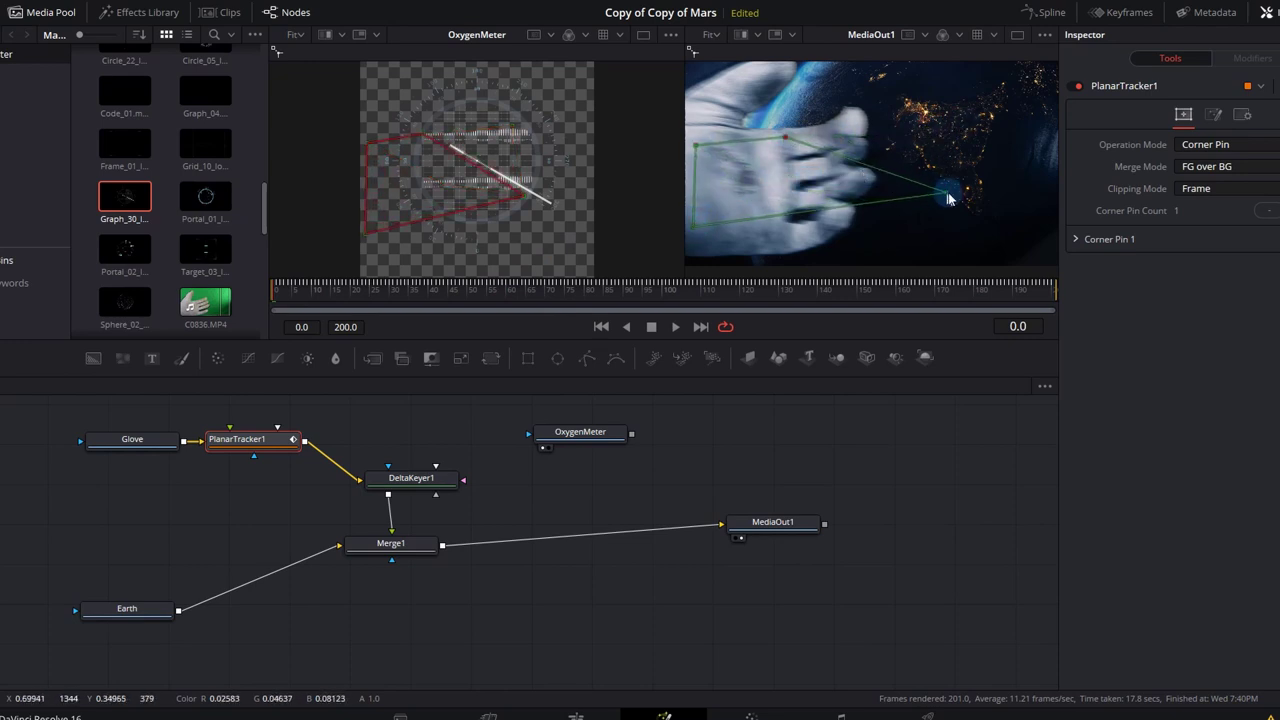
pyautogui.moveTo(949, 199); pyautogui.dragTo(784, 229)
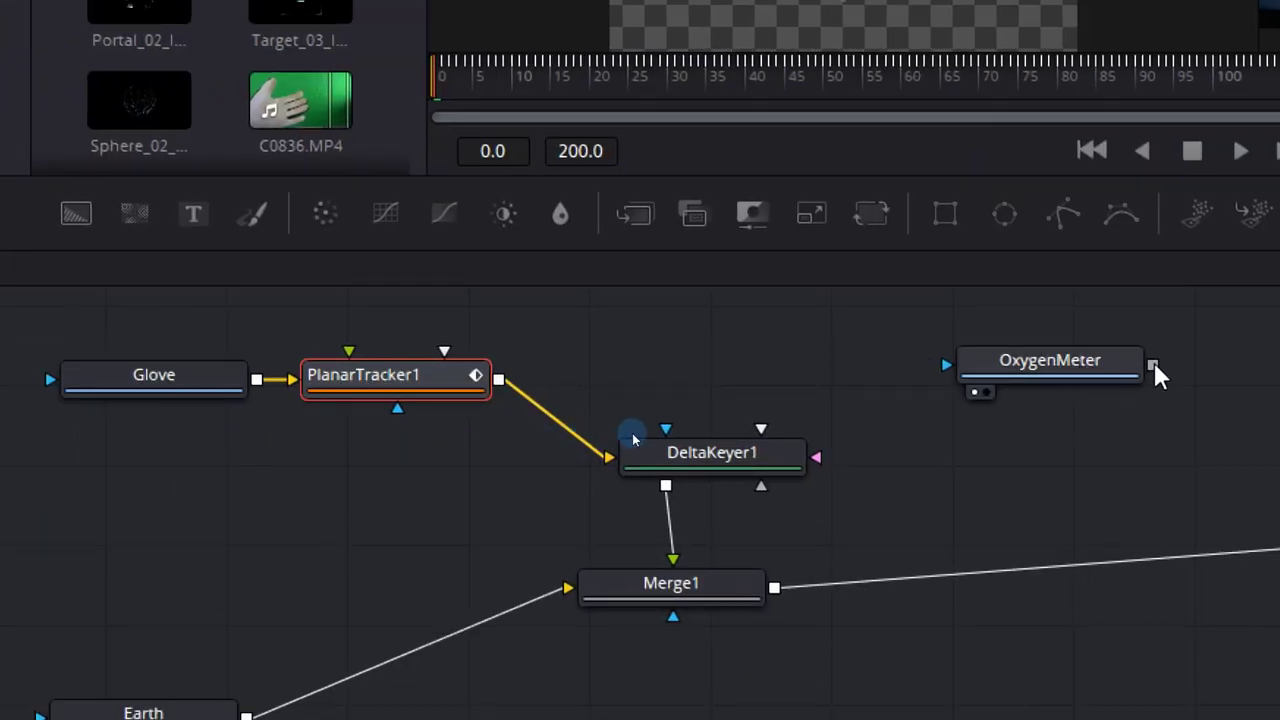
# Connect OxygenMeter's output to PlanarTracker1's Corner Pin 1 input.
pyautogui.moveTo(1155, 372); pyautogui.dragTo(399, 378)
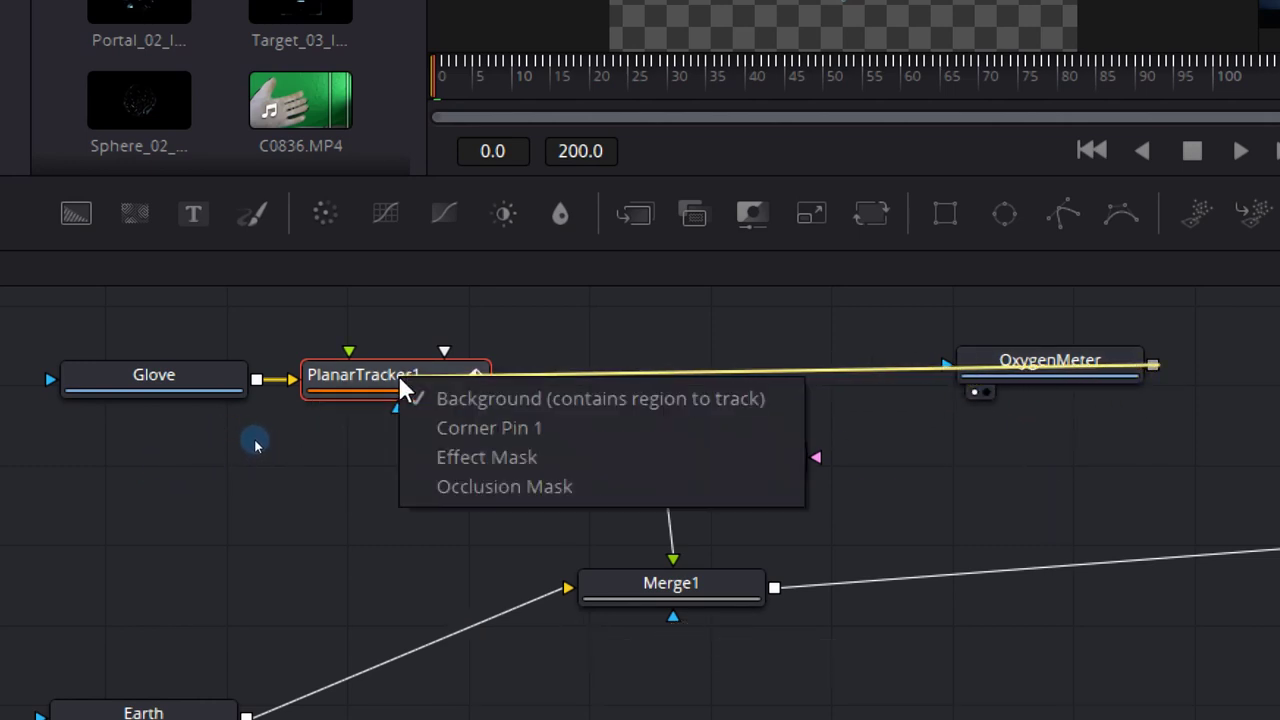
pyautogui.click(540, 427)
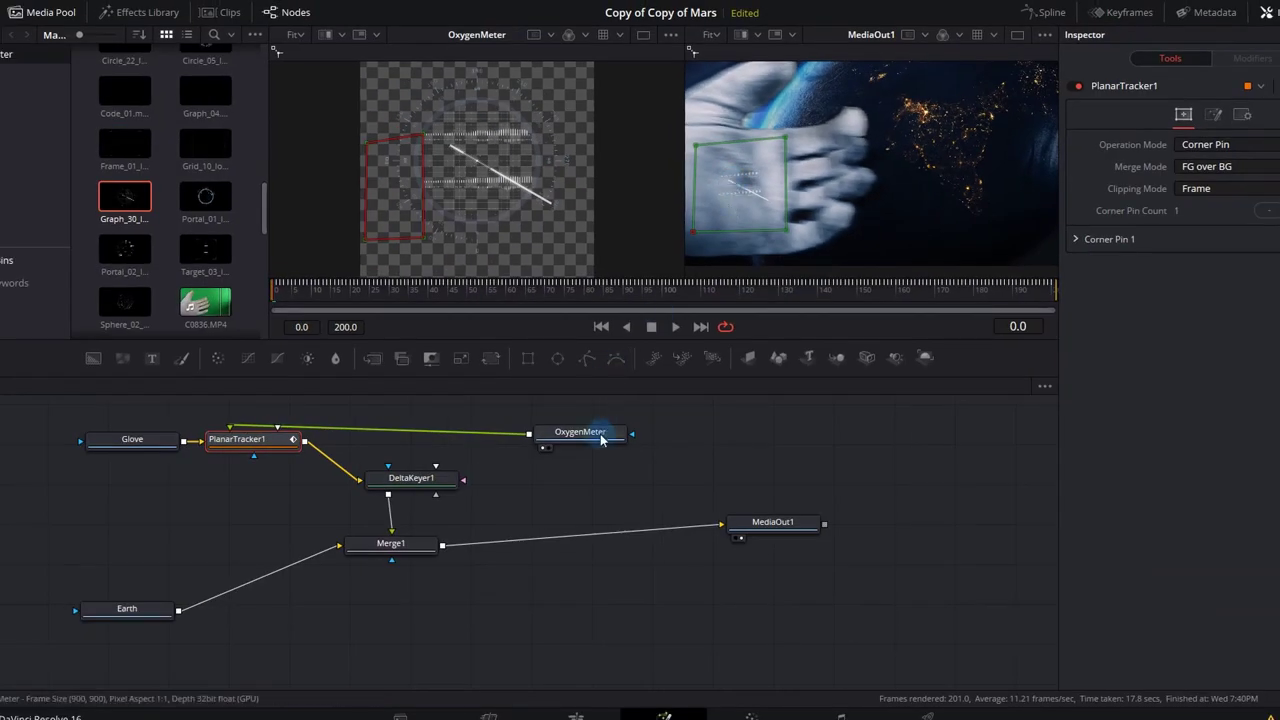
pyautogui.click(425, 683)
# Insert a Color Corrector on OxygenMeter, raising gamma to 1.89 and shifting the gauge's hue.
pyautogui.moveTo(598, 436); pyautogui.dragTo(674, 438)
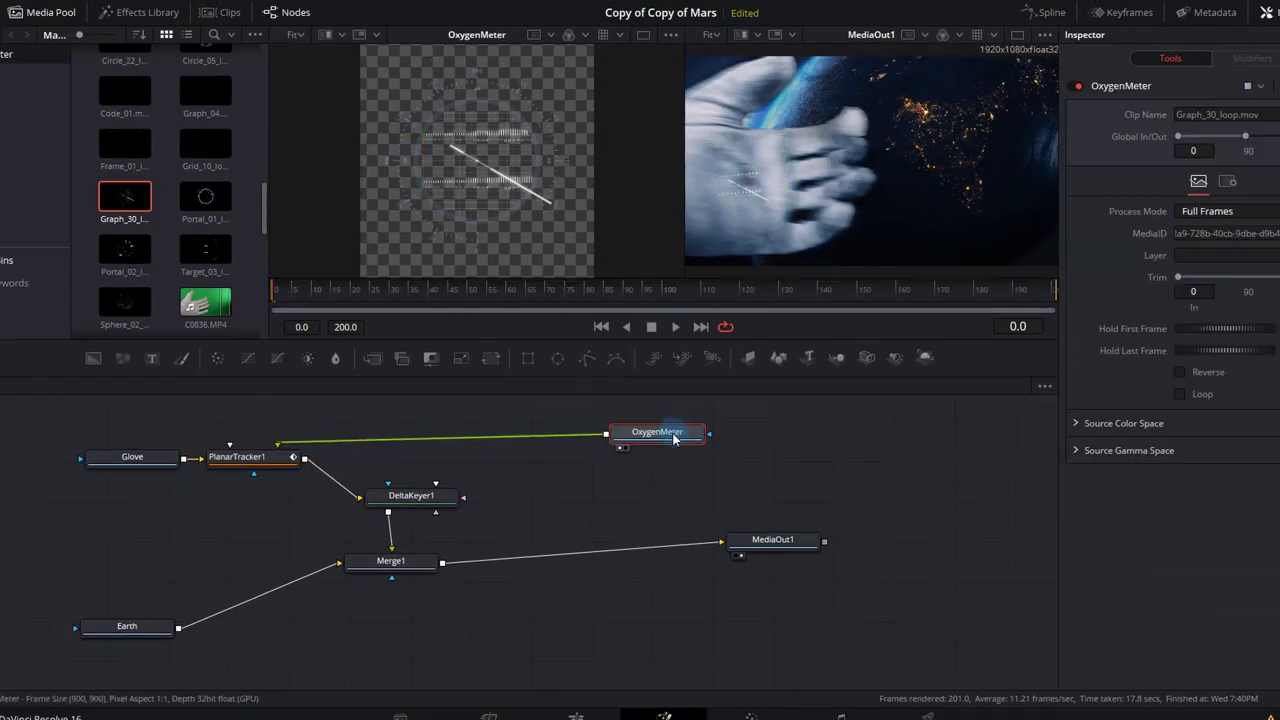
pyautogui.hotkey('shift', 'space')
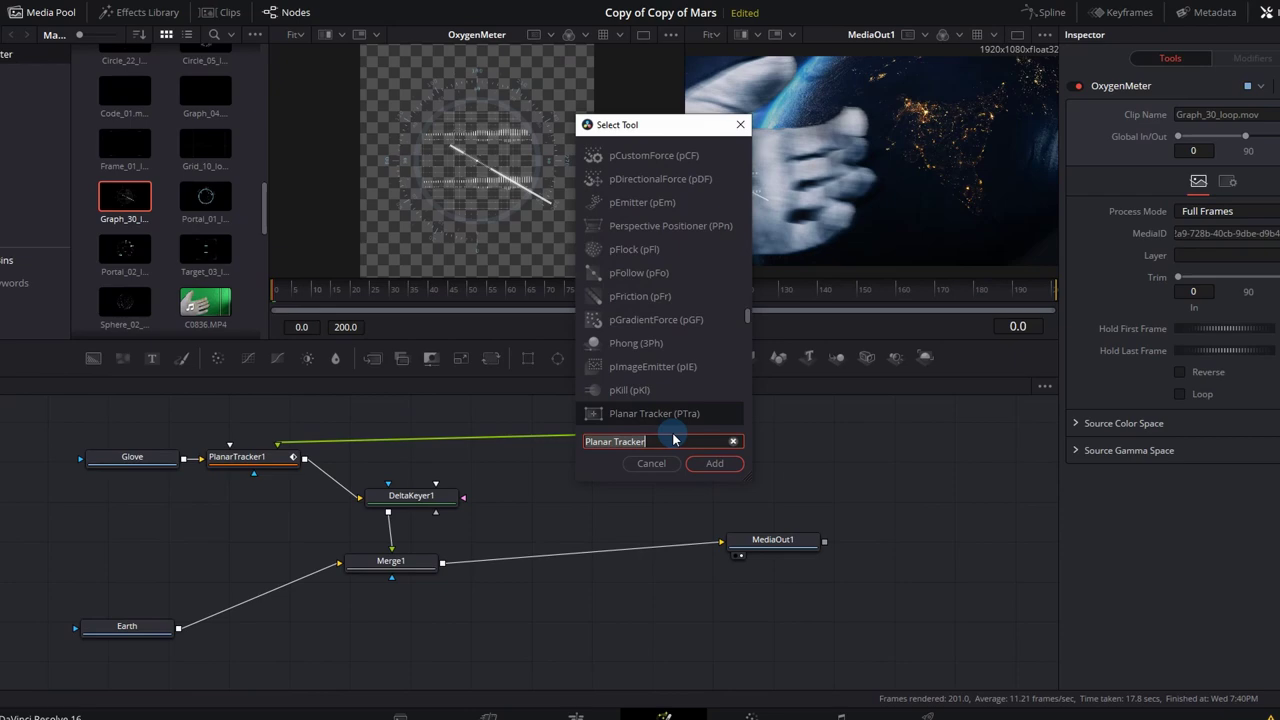
pyautogui.write('Color Corrector')
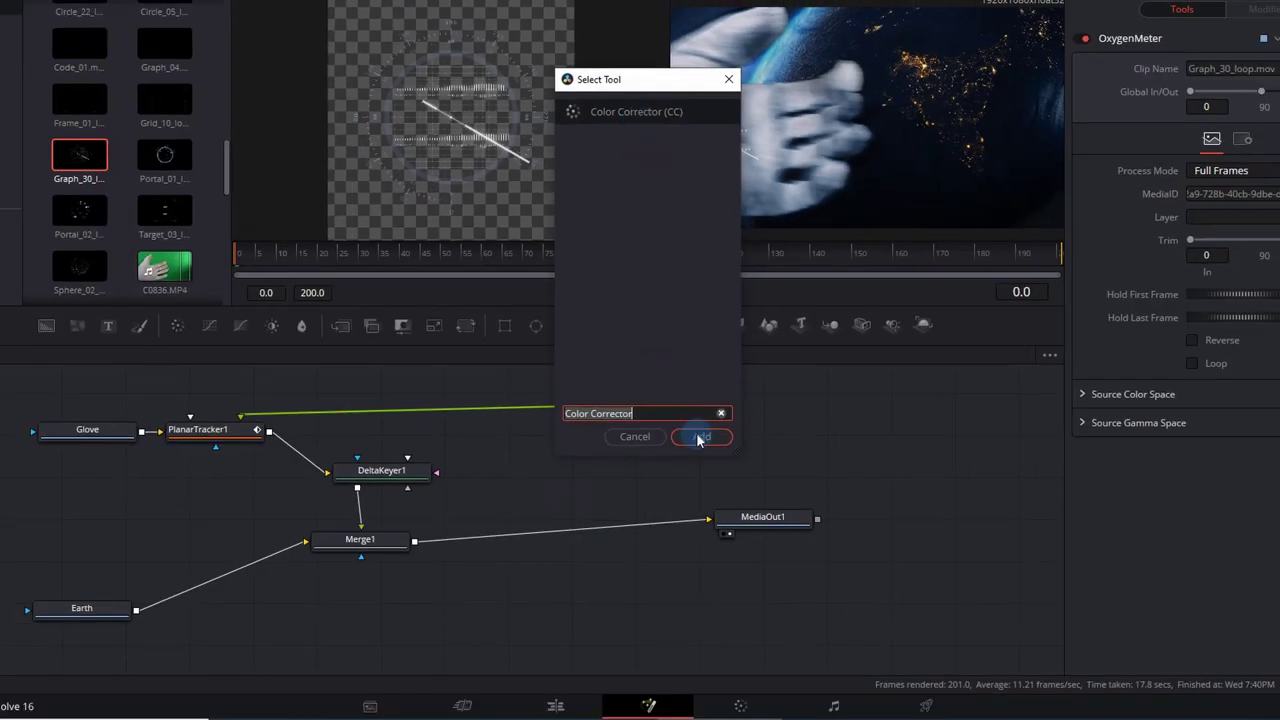
pyautogui.click(698, 438)
pyautogui.moveTo(544, 414); pyautogui.dragTo(482, 414)
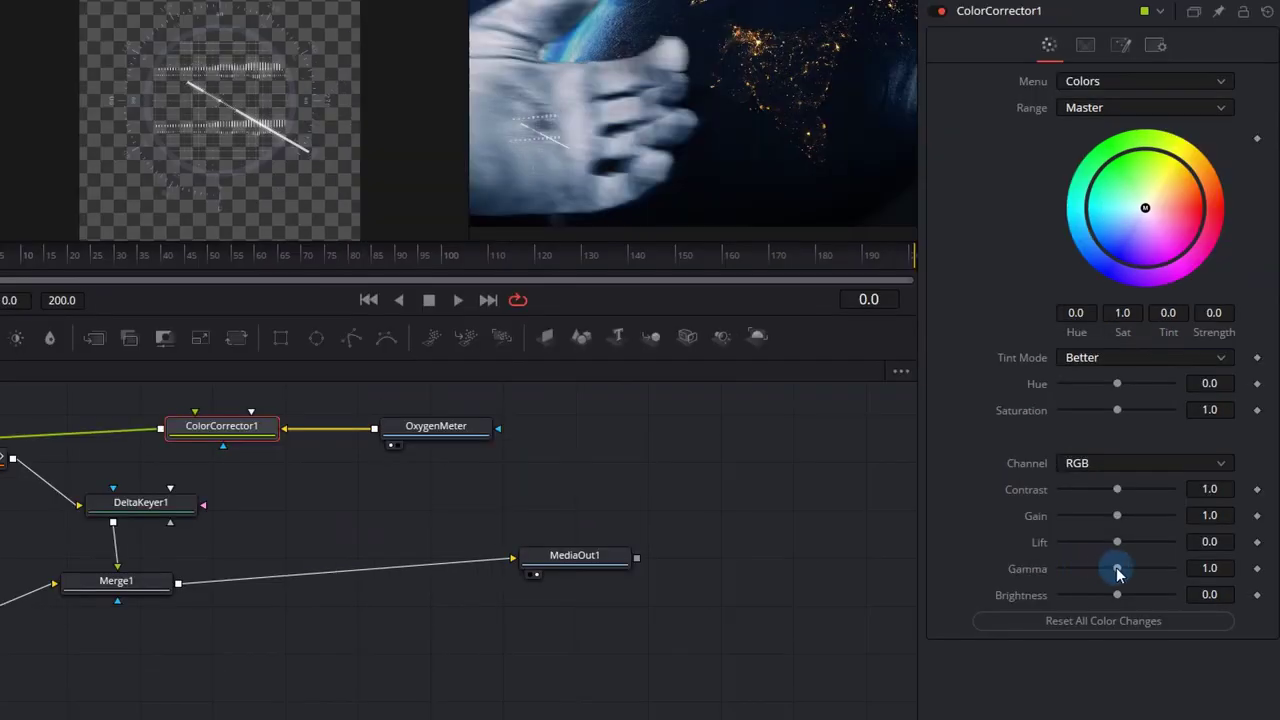
pyautogui.moveTo(1125, 570); pyautogui.dragTo(1142, 568)
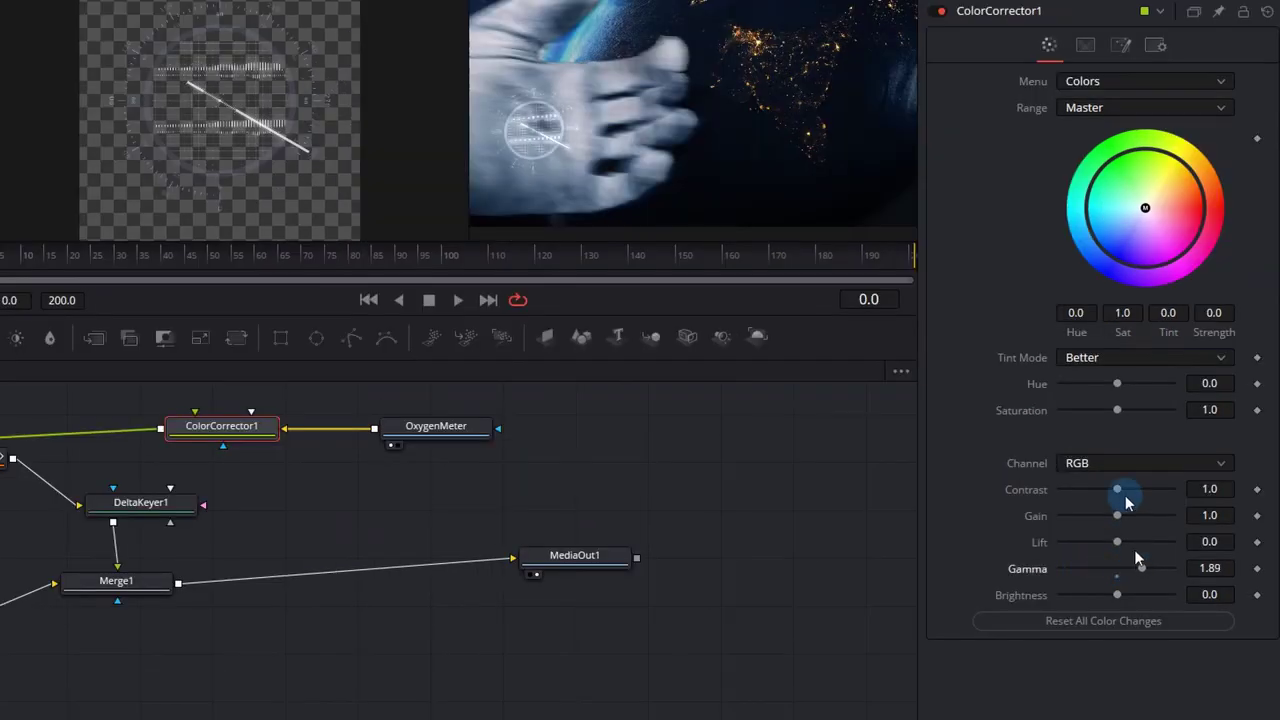
pyautogui.moveTo(1117, 384); pyautogui.dragTo(1148, 391)
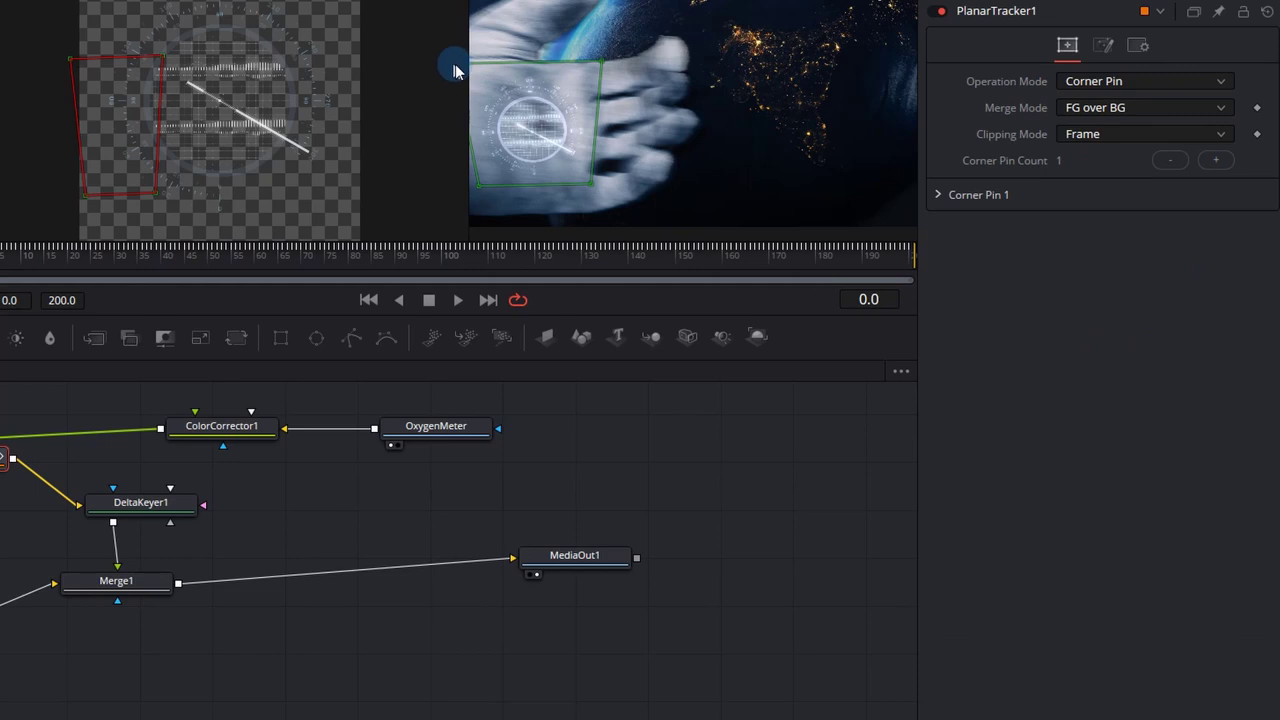
# Fine-tune the gauge's corner-pin corners onto the palm and return to the first frame.
pyautogui.moveTo(593, 184); pyautogui.dragTo(607, 190)
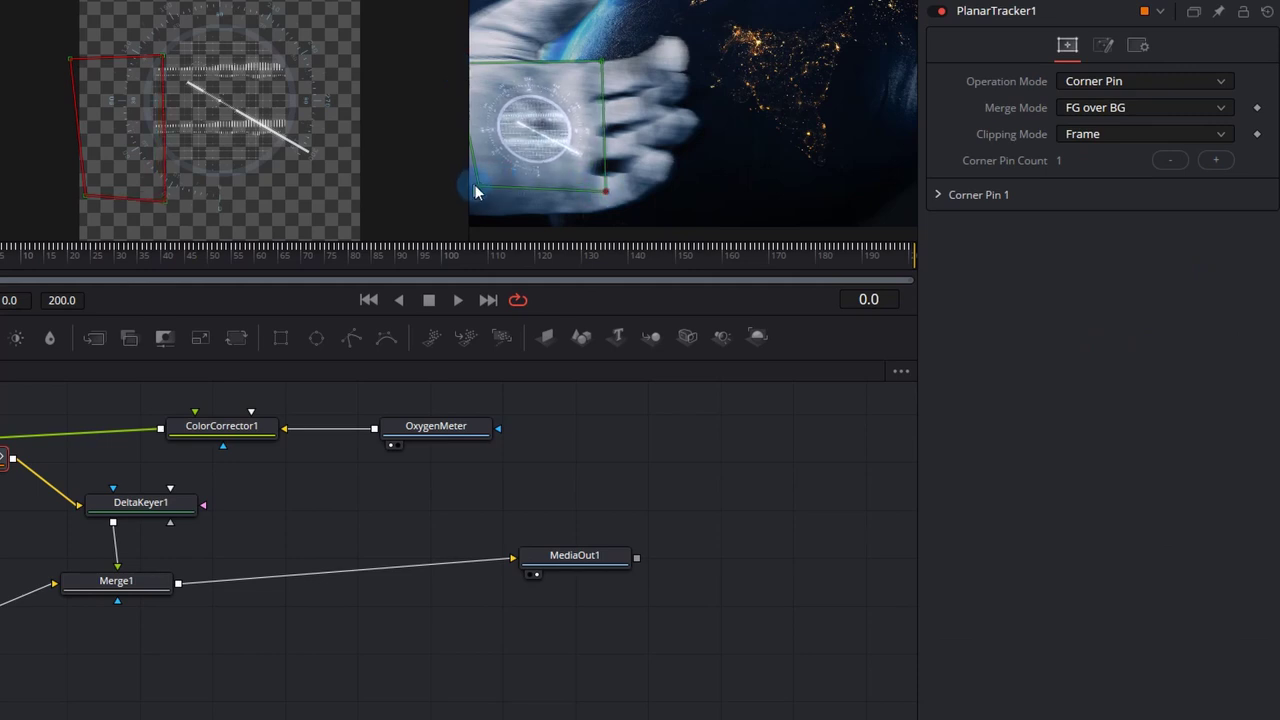
pyautogui.moveTo(476, 192); pyautogui.dragTo(466, 205)
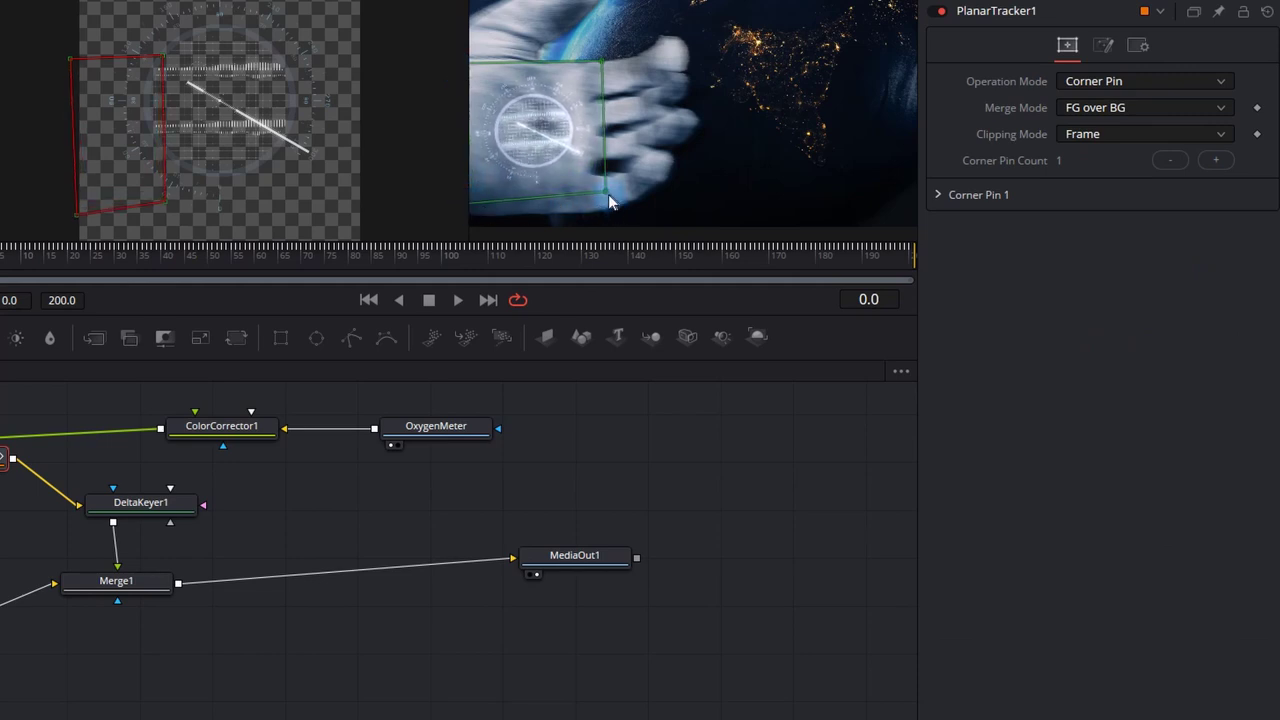
pyautogui.moveTo(608, 194); pyautogui.dragTo(614, 202)
pyautogui.moveTo(527, 270); pyautogui.dragTo(5, 266)
pyautogui.hotkey('shift', '4')
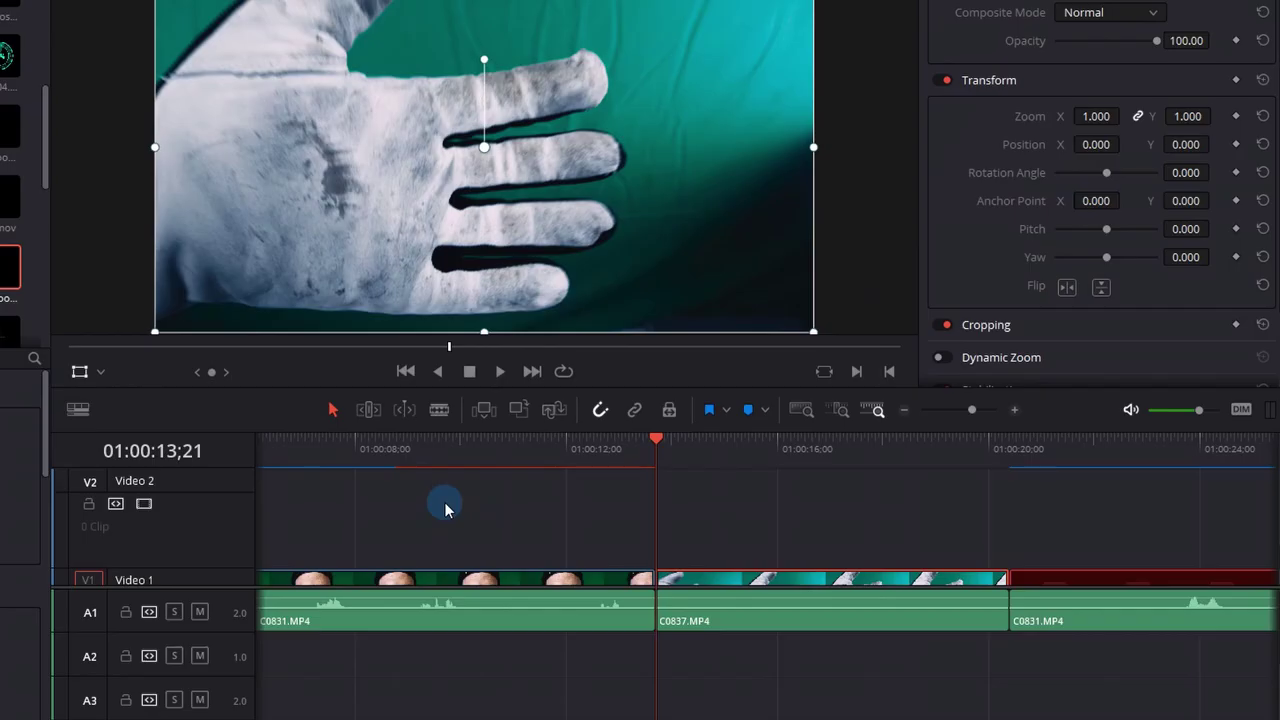
pyautogui.click(502, 371)
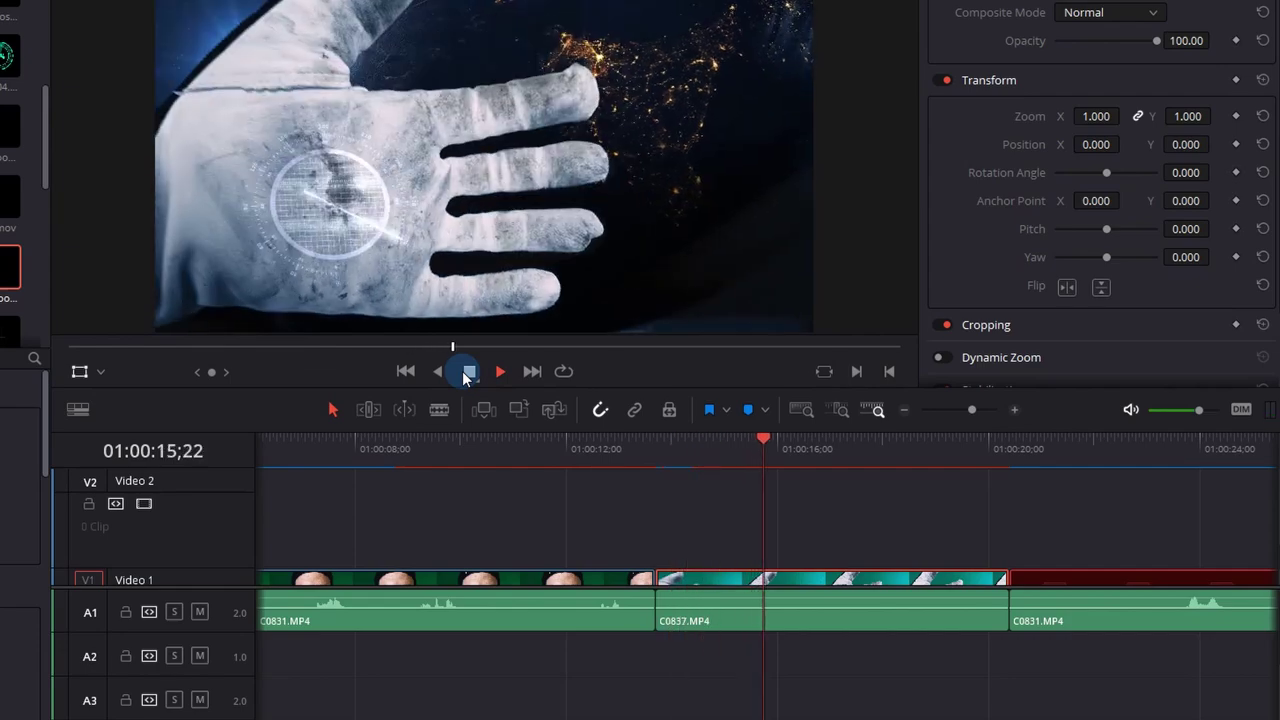
pyautogui.hotkey('shift', '5')
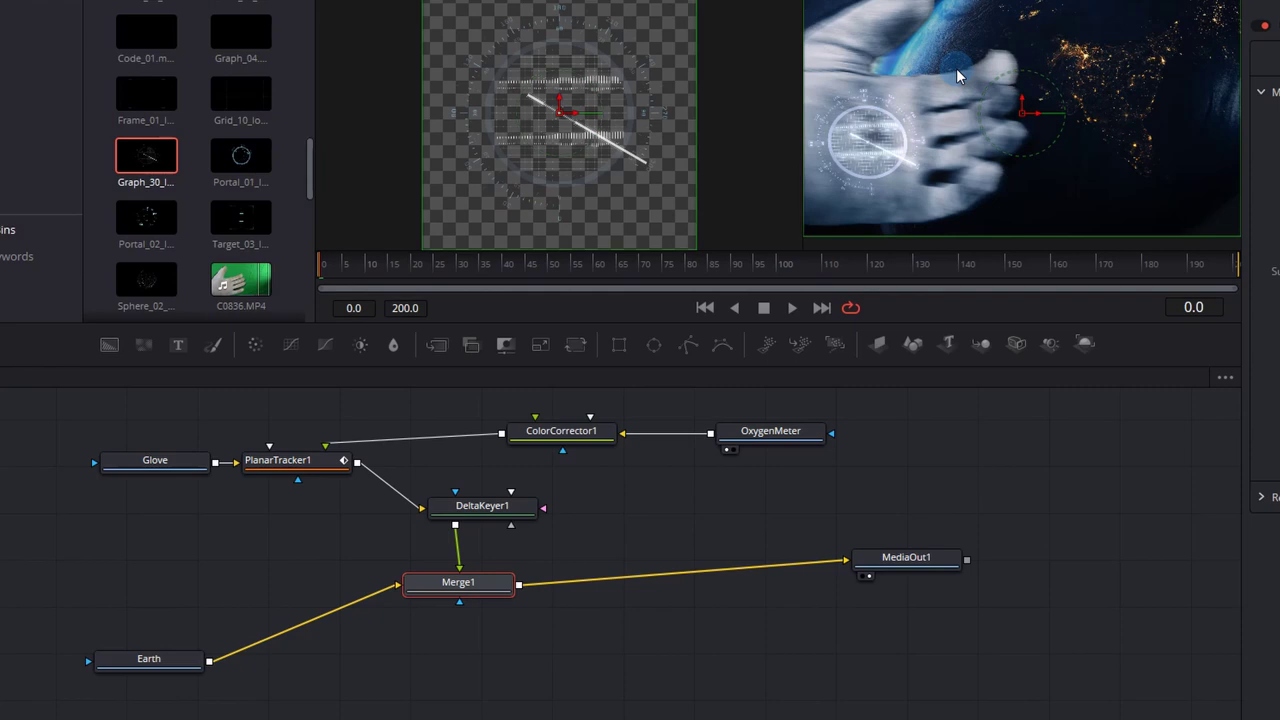
# Move MediaOut1 aside and bring the HUD clip into the node graph.
pyautogui.click(920, 535)
pyautogui.moveTo(920, 535); pyautogui.dragTo(1005, 564)
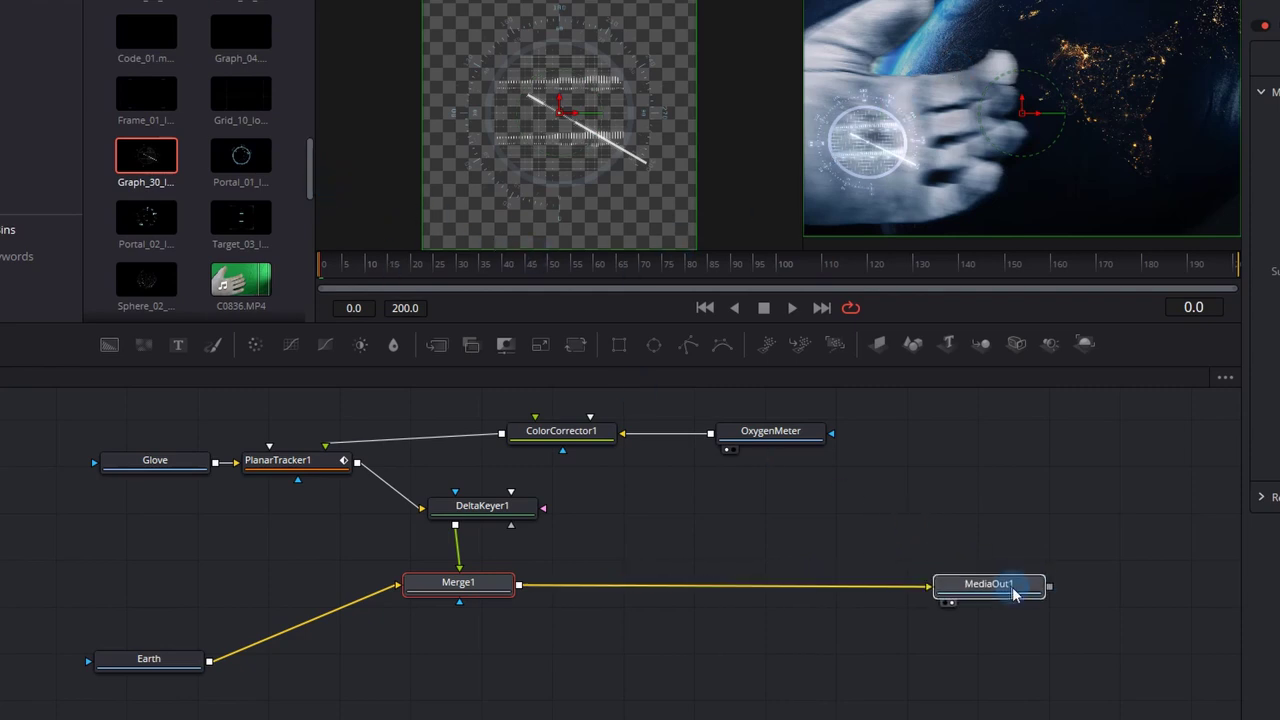
pyautogui.moveTo(312, 151); pyautogui.dragTo(323, 3)
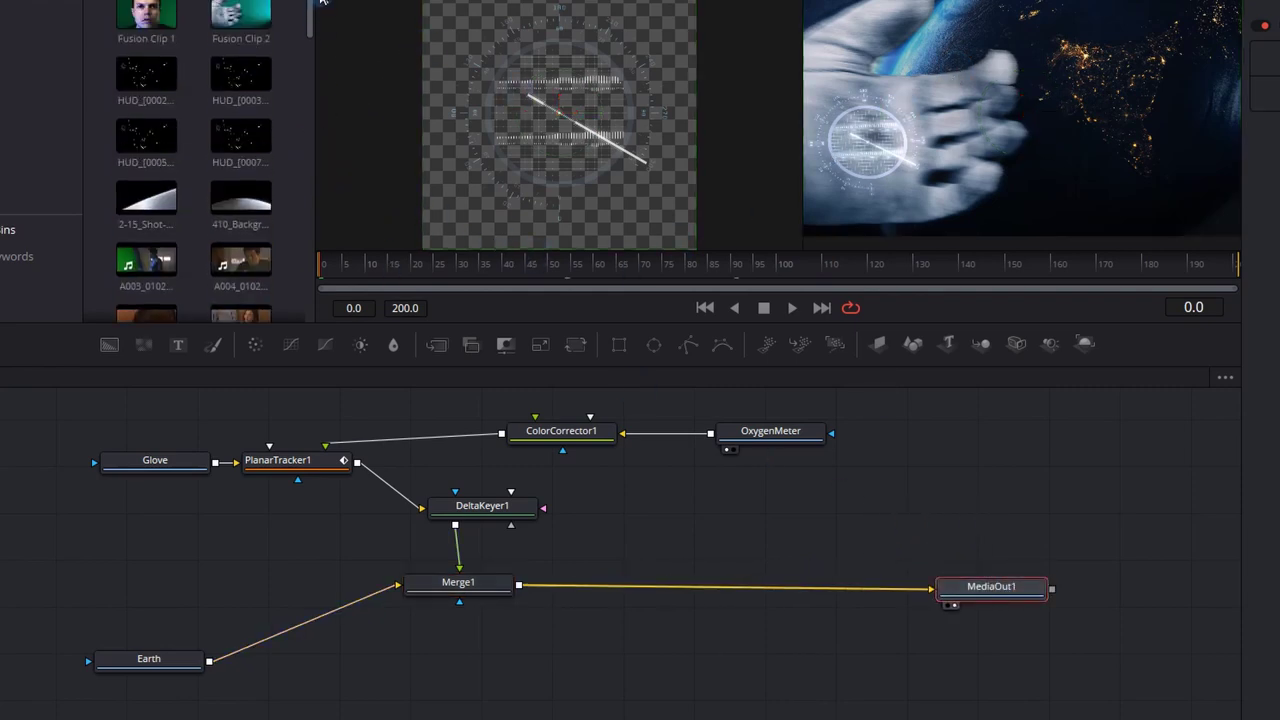
pyautogui.moveTo(146, 137); pyautogui.dragTo(486, 571)
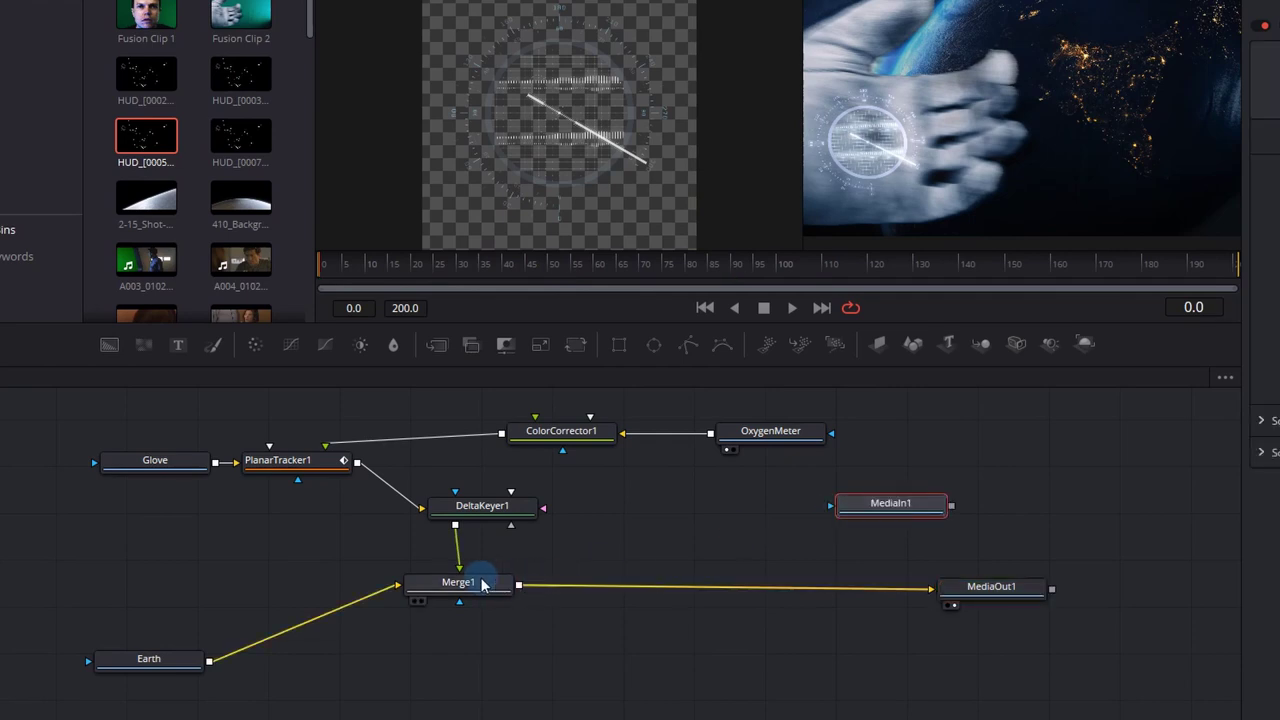
# Insert Merge2 between Merge1 and MediaOut1 and connect the HUD MediaIn1 into it.
pyautogui.click(486, 575)
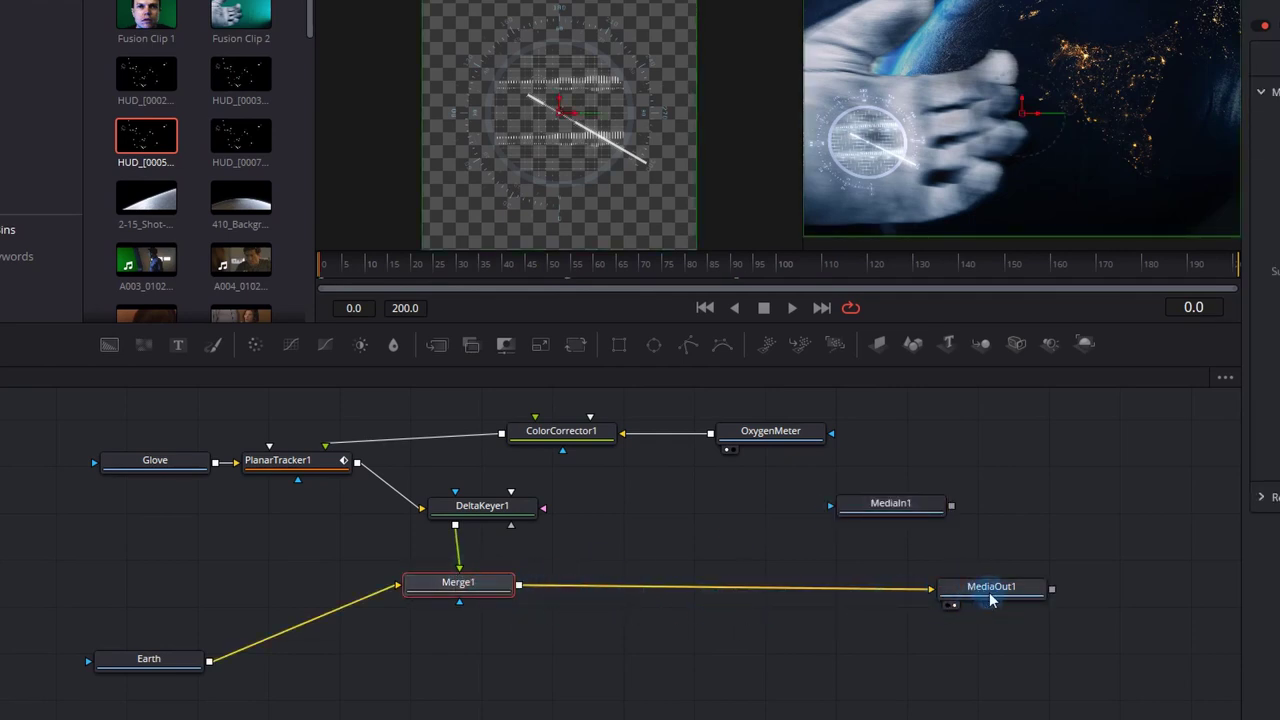
pyautogui.moveTo(992, 600)
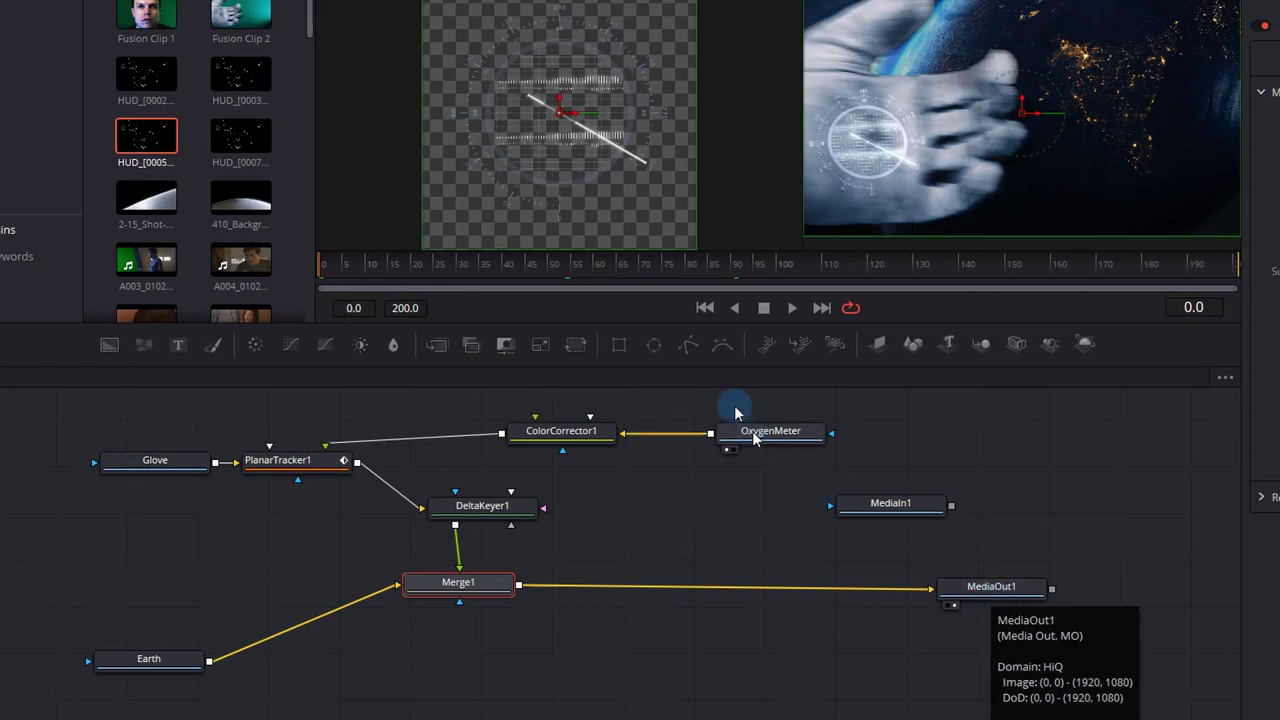
pyautogui.moveTo(452, 350); pyautogui.dragTo(718, 591)
pyautogui.moveTo(383, 585); pyautogui.dragTo(390, 585)
pyautogui.moveTo(586, 513); pyautogui.dragTo(507, 501)
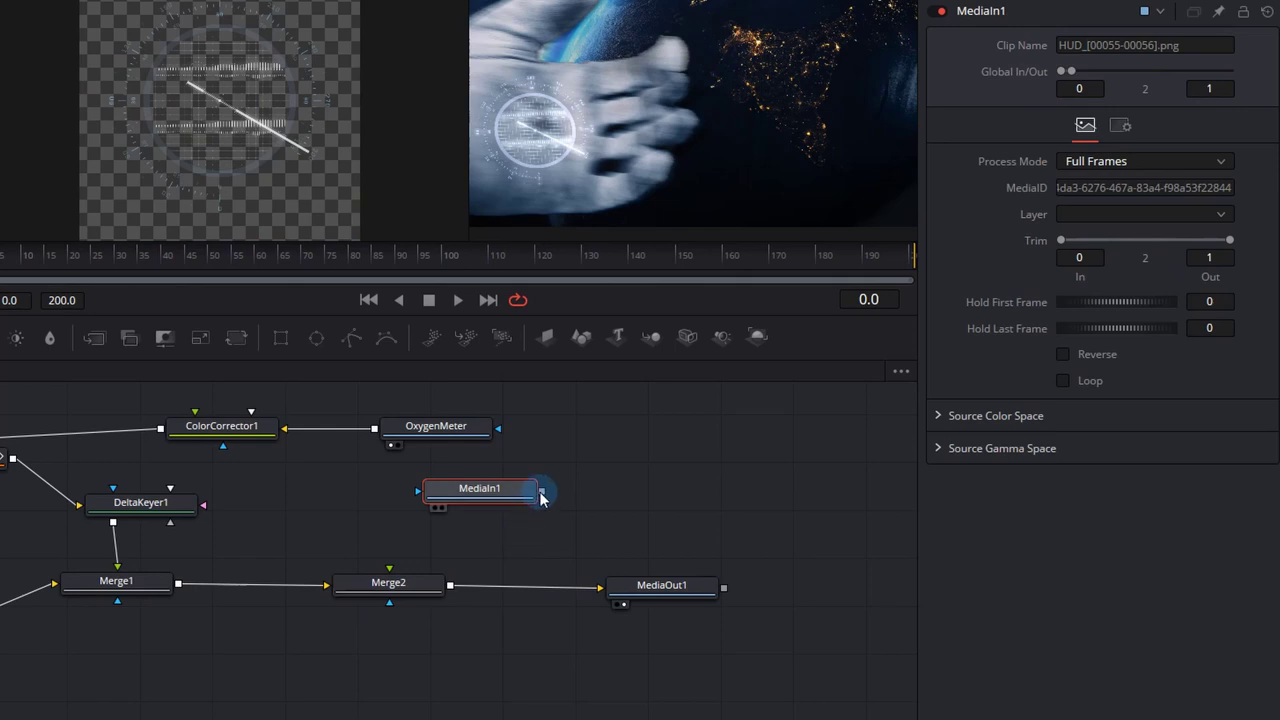
pyautogui.moveTo(540, 497); pyautogui.dragTo(399, 567)
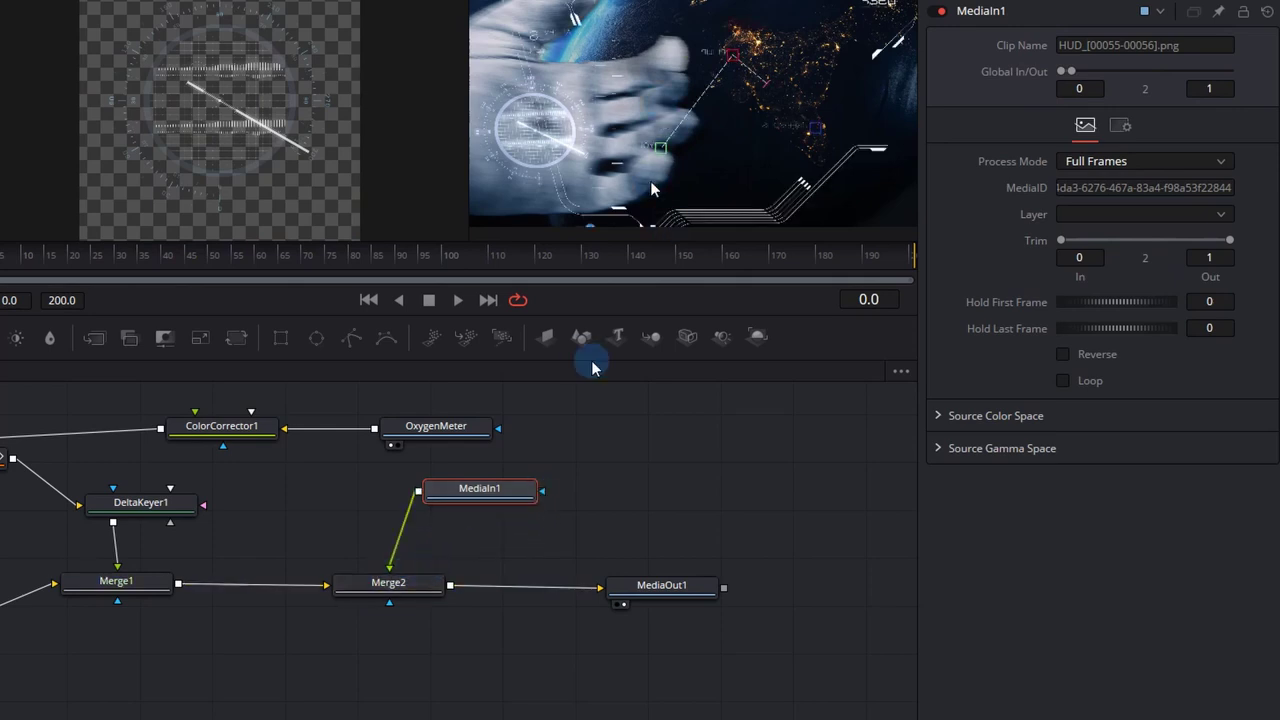
# Add a Blur node after the HUD MediaIn1 and set its blur size to 1.0.
pyautogui.moveTo(512, 494); pyautogui.dragTo(645, 463)
pyautogui.hotkey('shift', 'space')
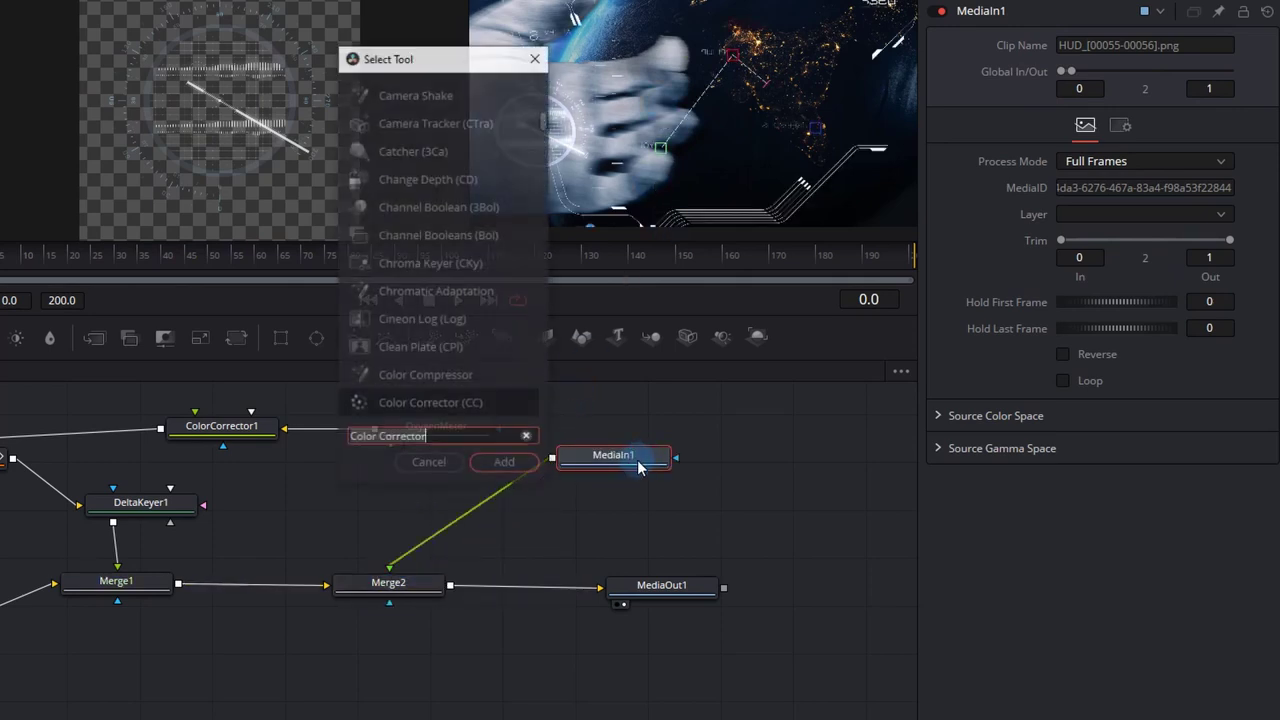
pyautogui.write('bl')
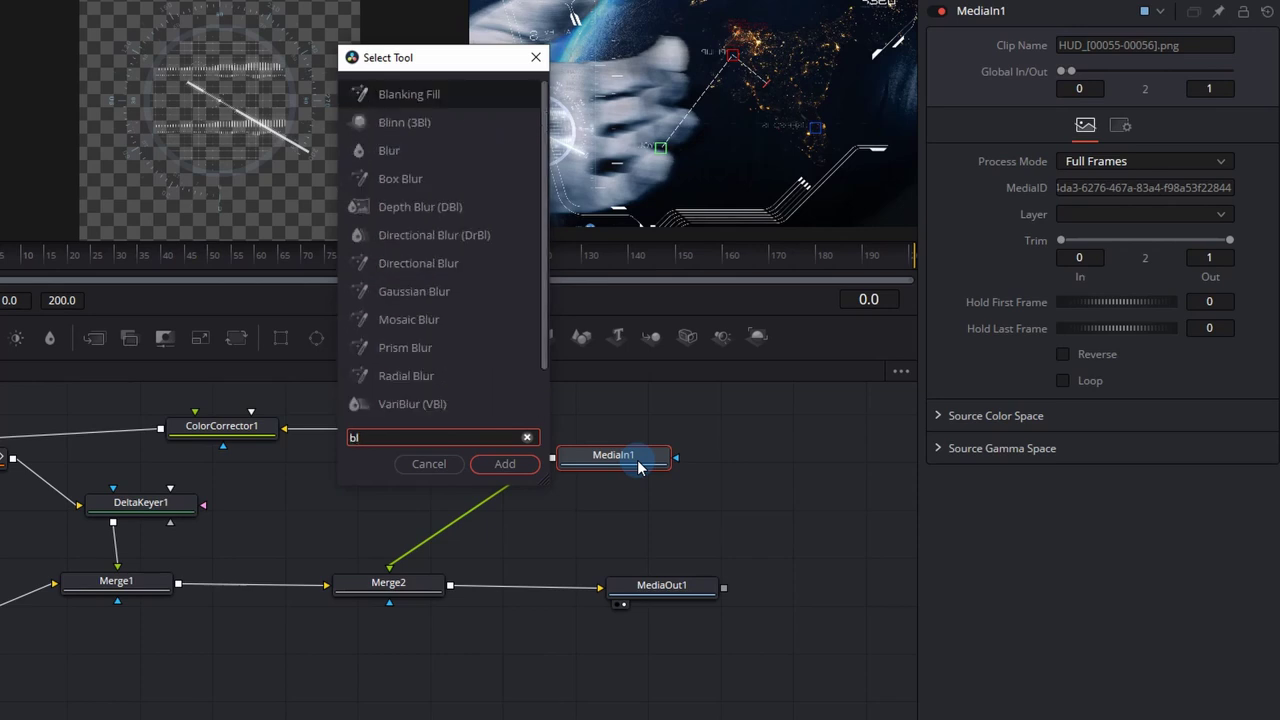
pyautogui.write('ur')
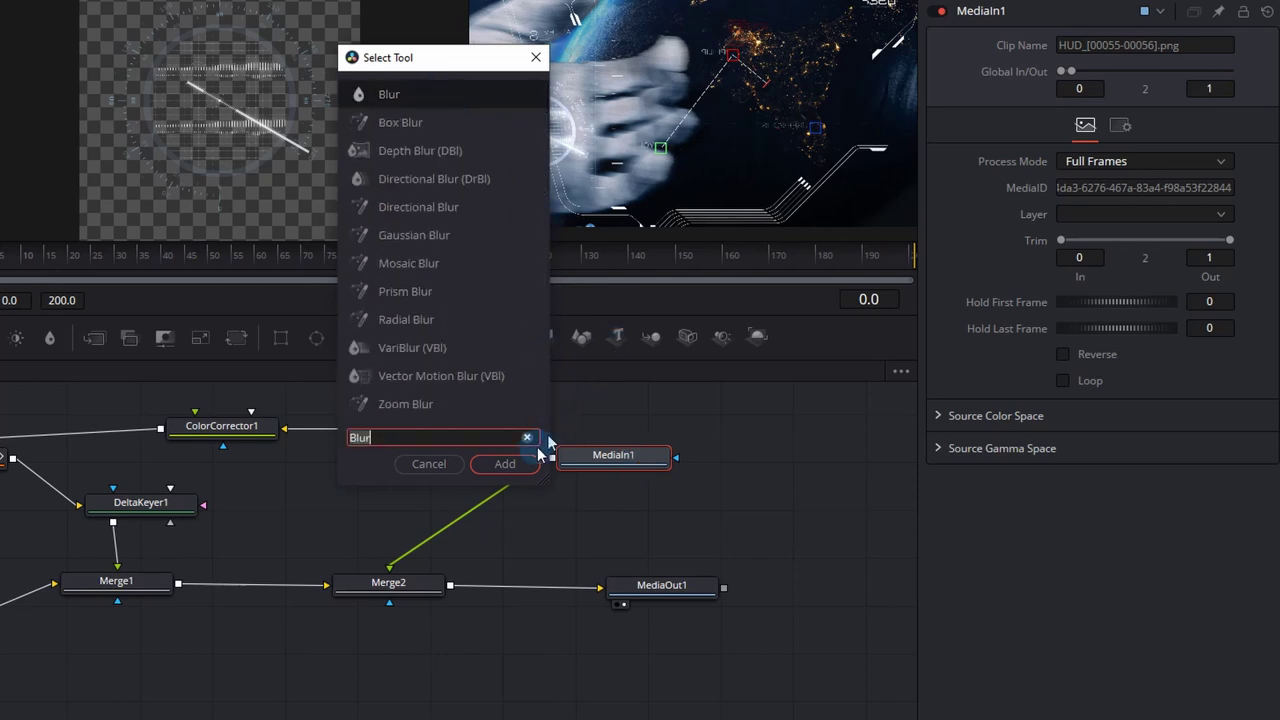
pyautogui.click(523, 466)
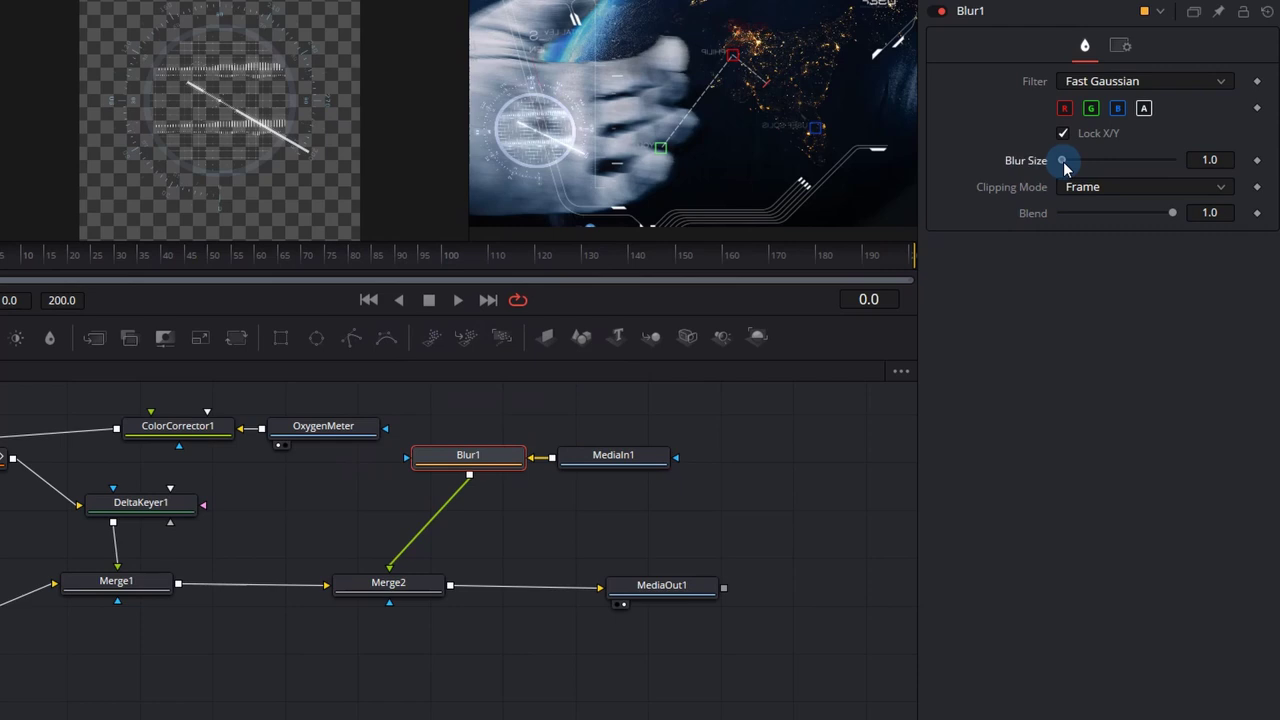
pyautogui.moveTo(1064, 165); pyautogui.dragTo(1067, 165)
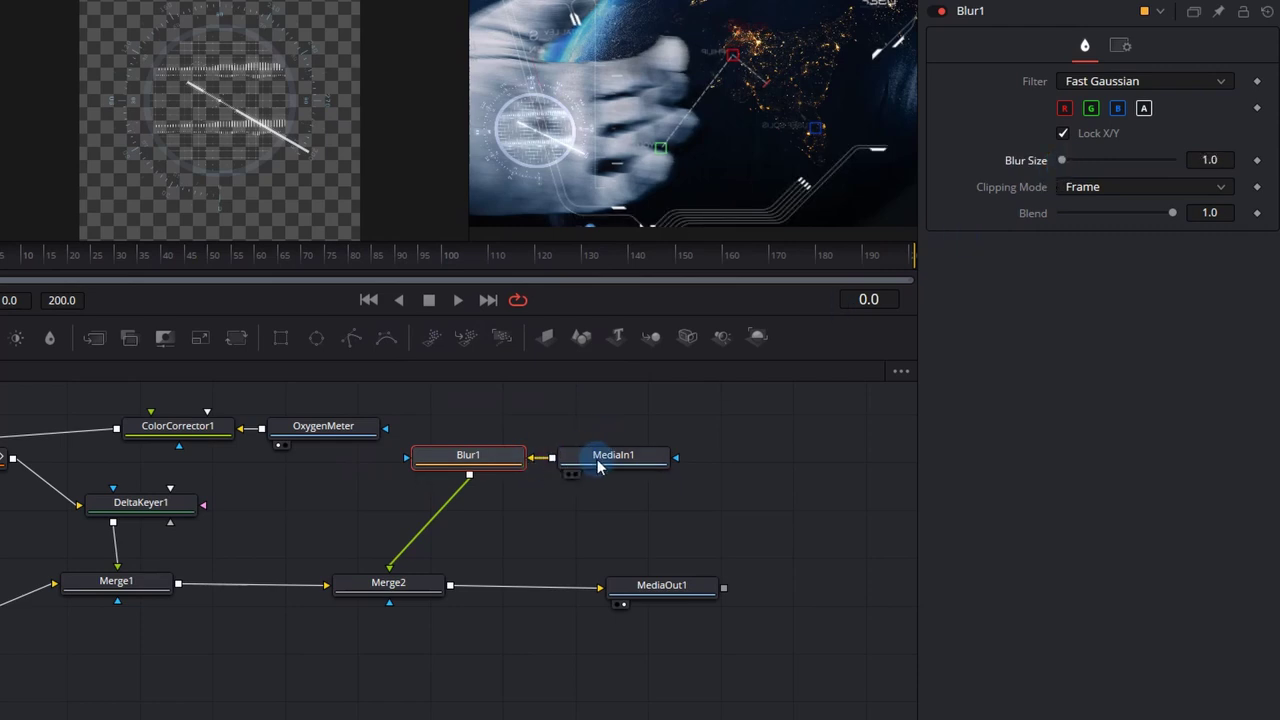
# Reposition the MediaIn1 and Blur1 nodes in the graph.
pyautogui.moveTo(600, 463); pyautogui.dragTo(615, 462)
pyautogui.moveTo(475, 468)
pyautogui.mouseDown()
pyautogui.moveTo(508, 485)
pyautogui.moveTo(477, 463)
pyautogui.mouseUp()
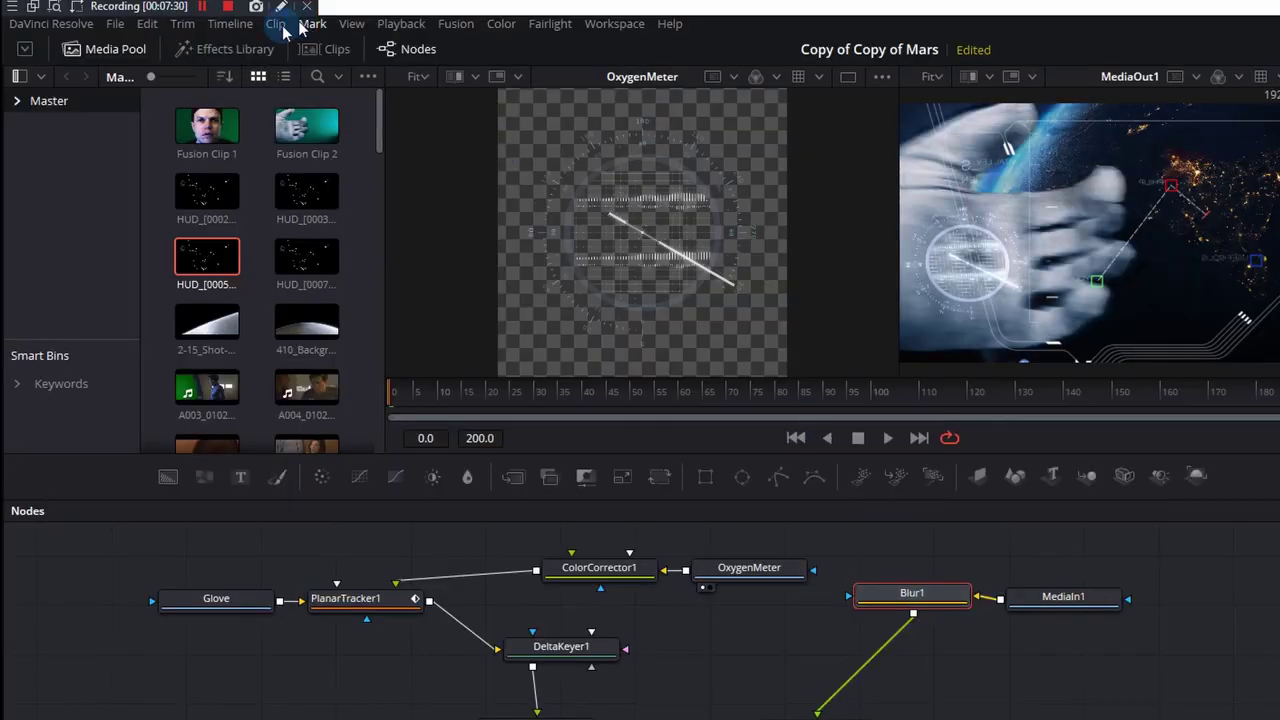
pyautogui.click(235, 48)
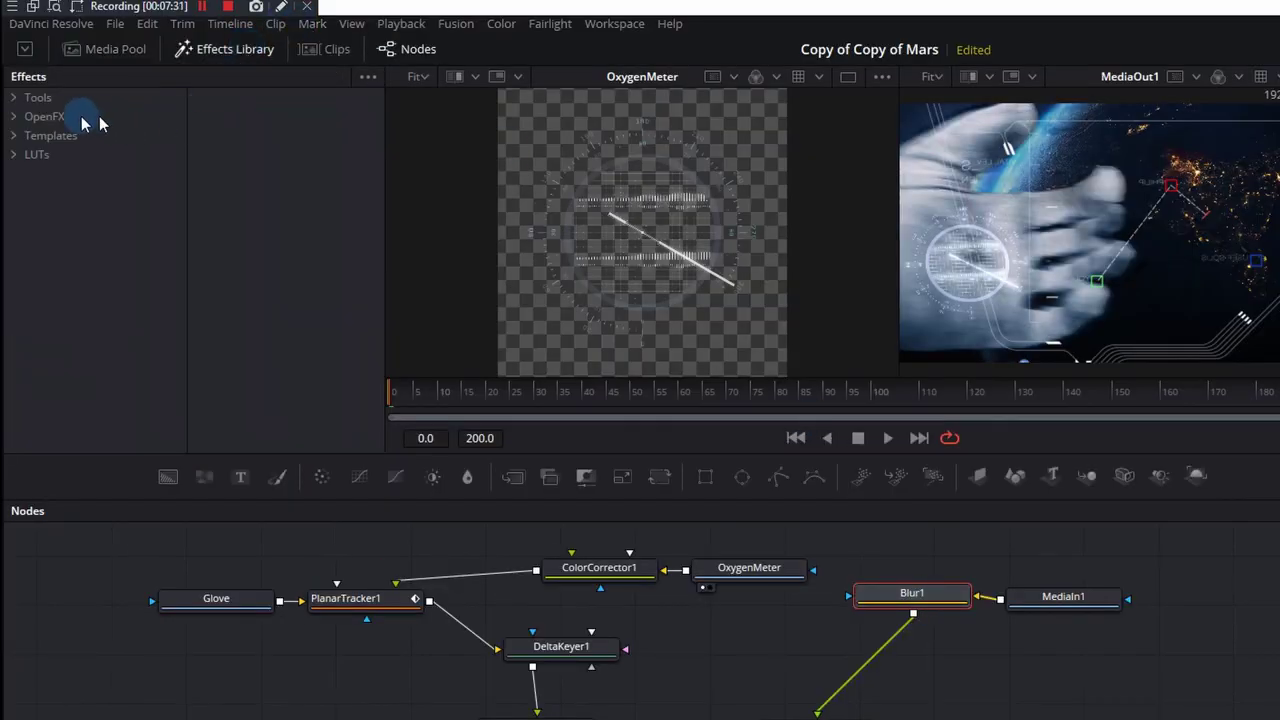
# Insert a Glow node after Blur1, raise the glow to 0.882, and play back the shot.
pyautogui.click(13, 99)
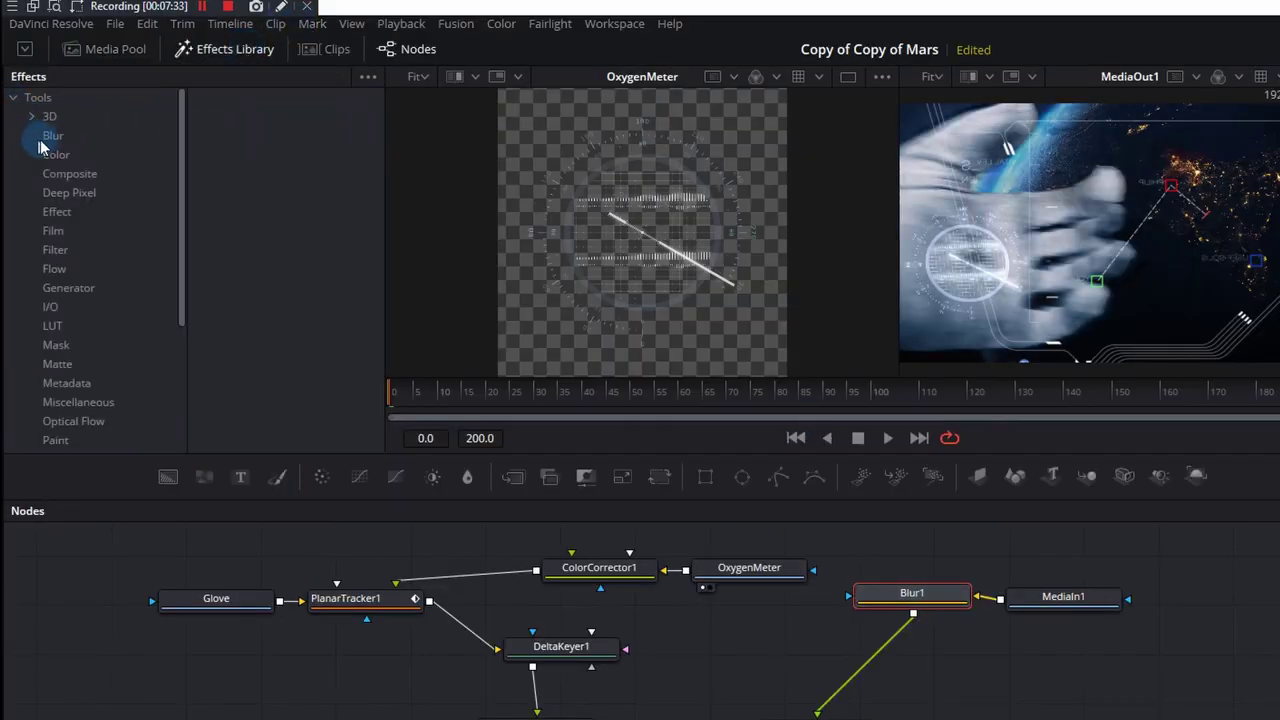
pyautogui.click(50, 135)
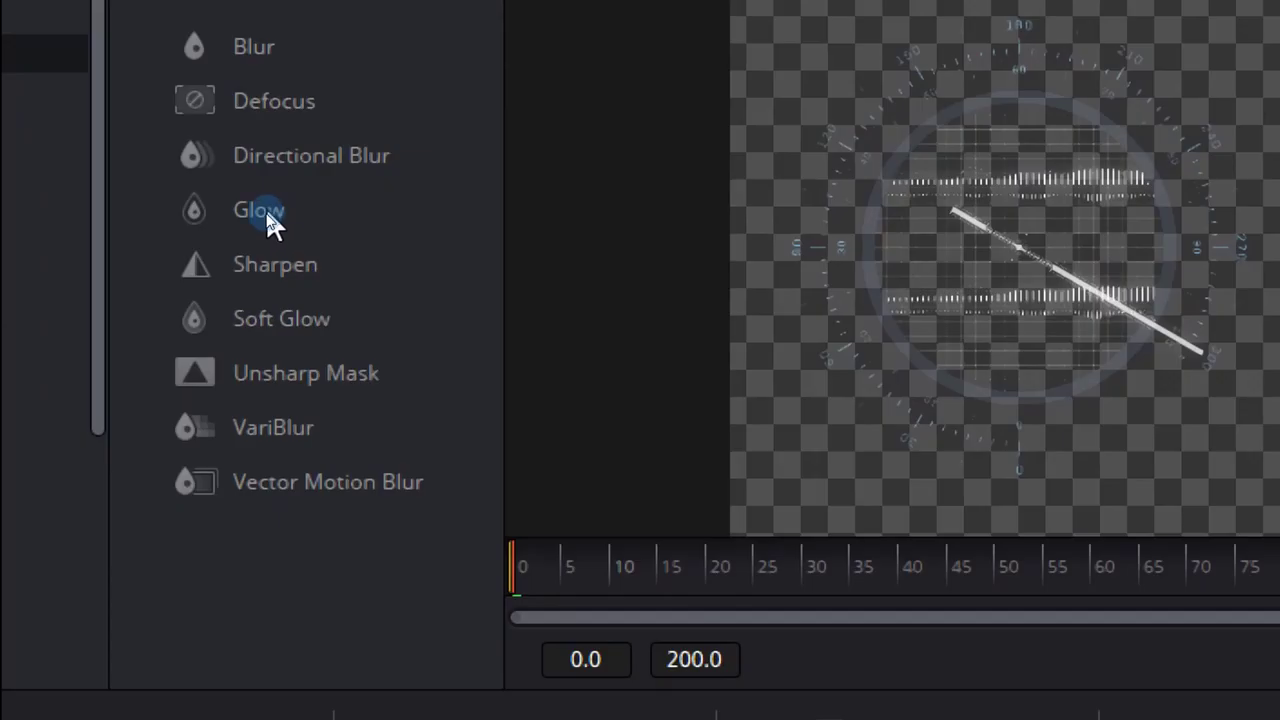
pyautogui.doubleClick(266, 210)
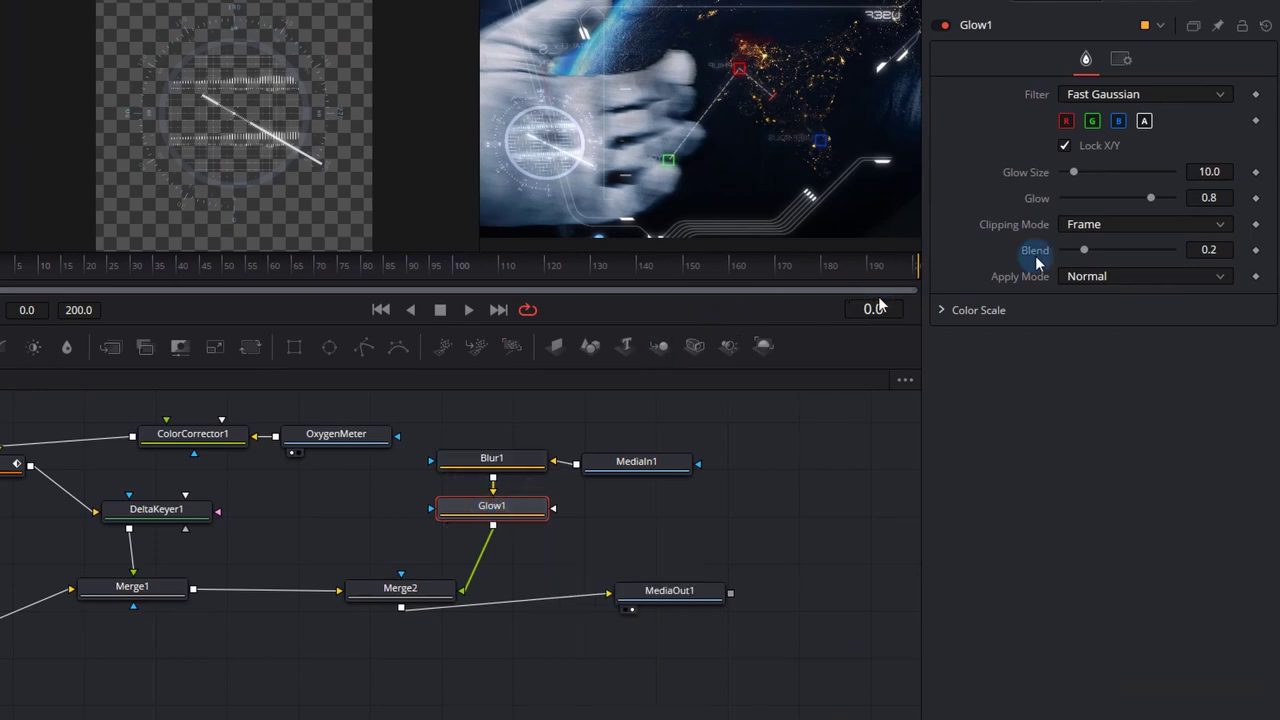
pyautogui.moveTo(1151, 199); pyautogui.dragTo(1157, 195)
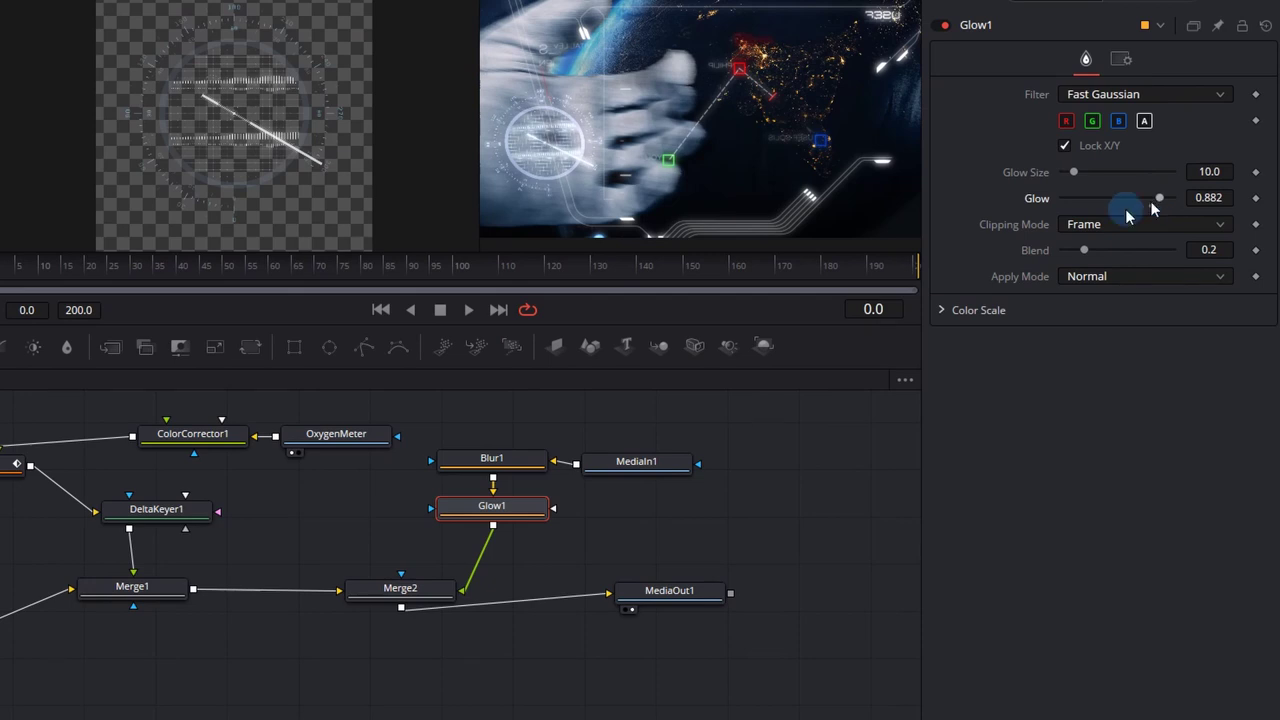
pyautogui.click(469, 310)
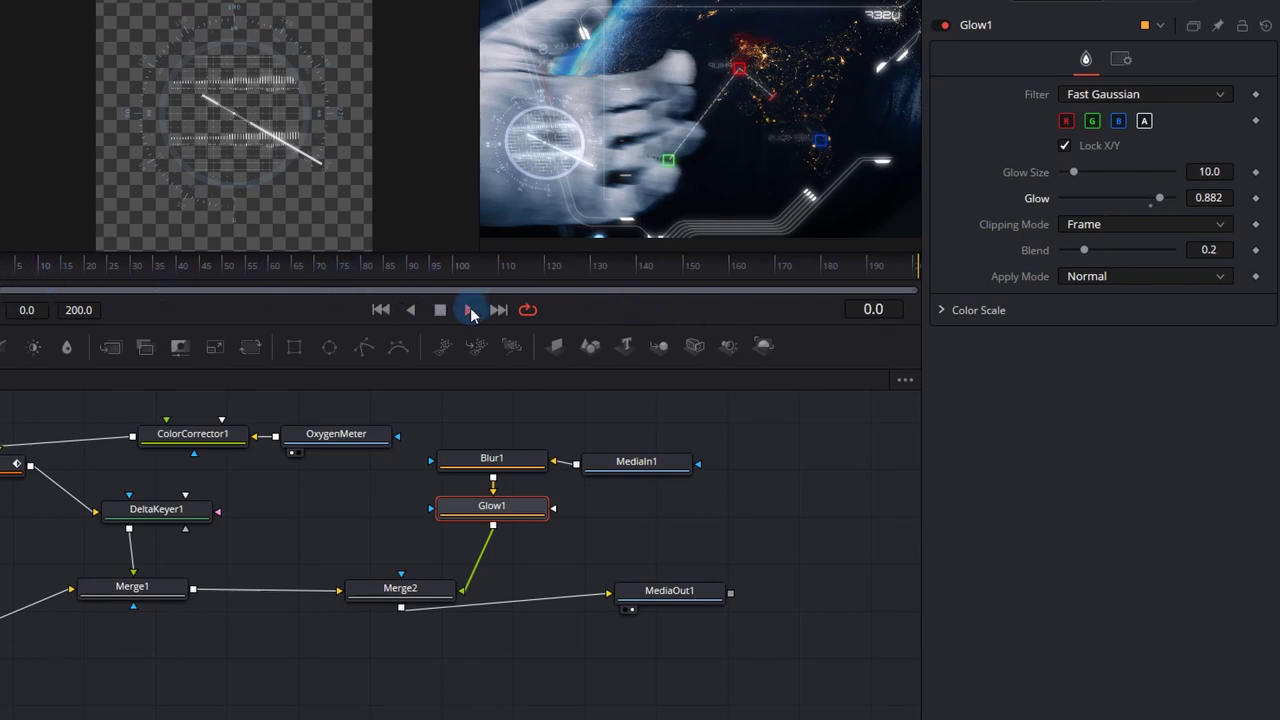